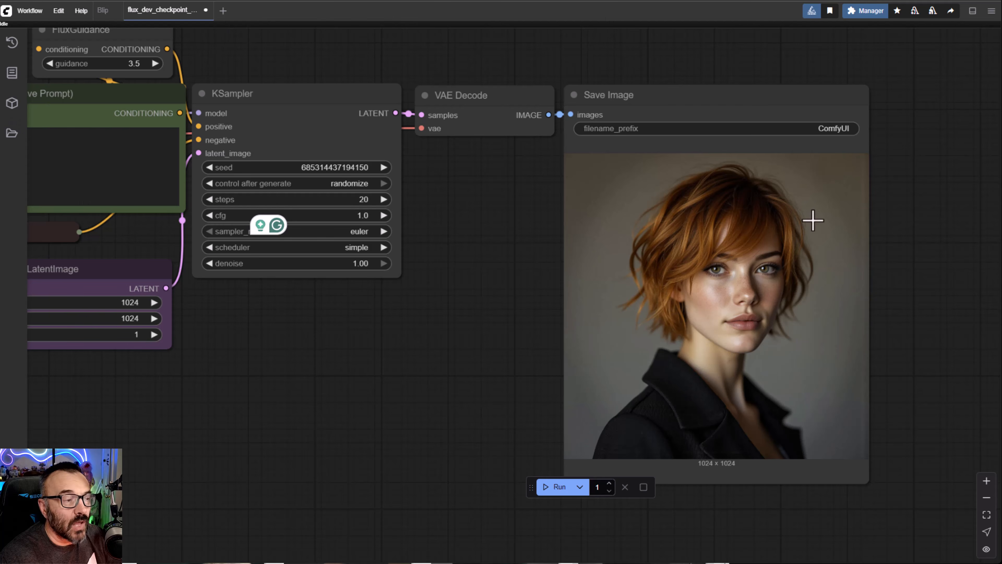
pyautogui.moveTo(343, 412); pyautogui.dragTo(718, 446)
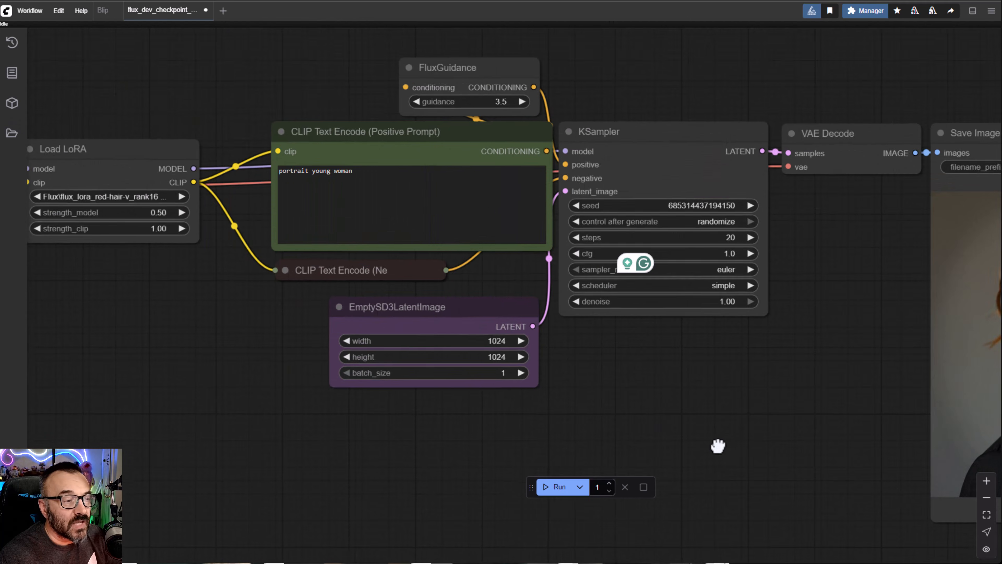
pyautogui.scroll(-4, 718, 446)
pyautogui.moveTo(728, 410); pyautogui.dragTo(610, 383)
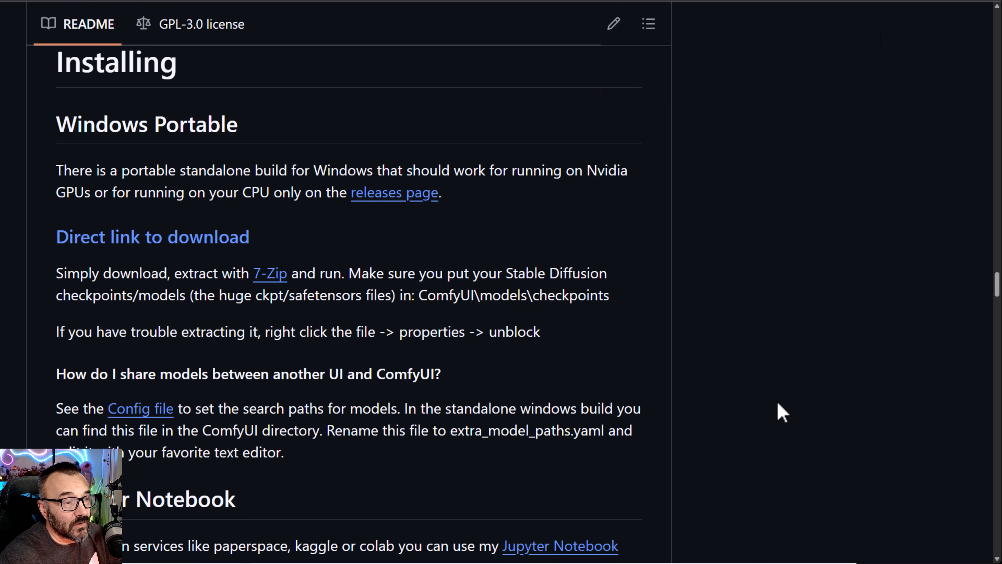
# Switch to the ComfyUI-Manager page on GitHub and find the git clone command under its general installation method.
pyautogui.hotkey('alt', 'Tab')
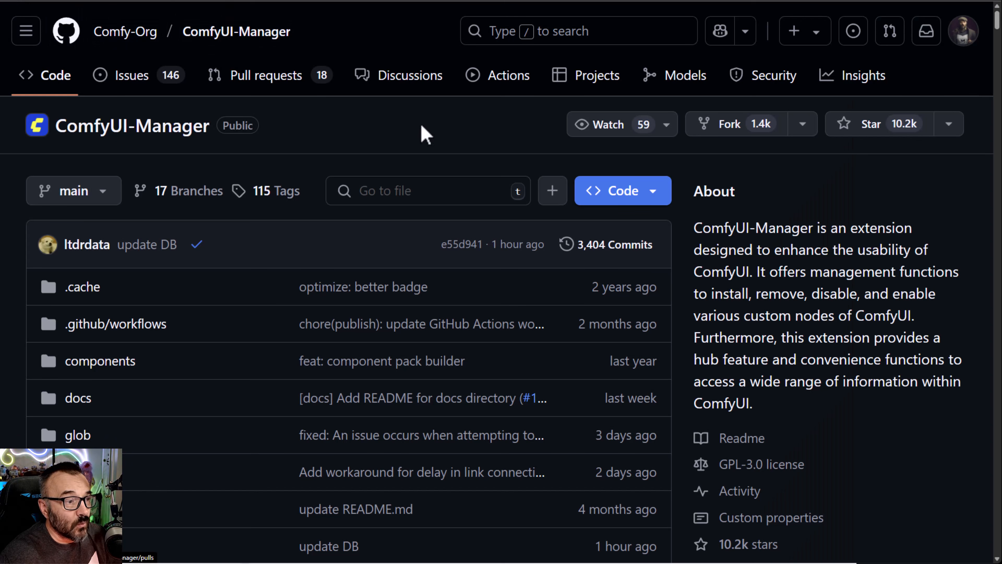
pyautogui.scroll(-15, 522, 291)
pyautogui.scroll(-20, 521, 291)
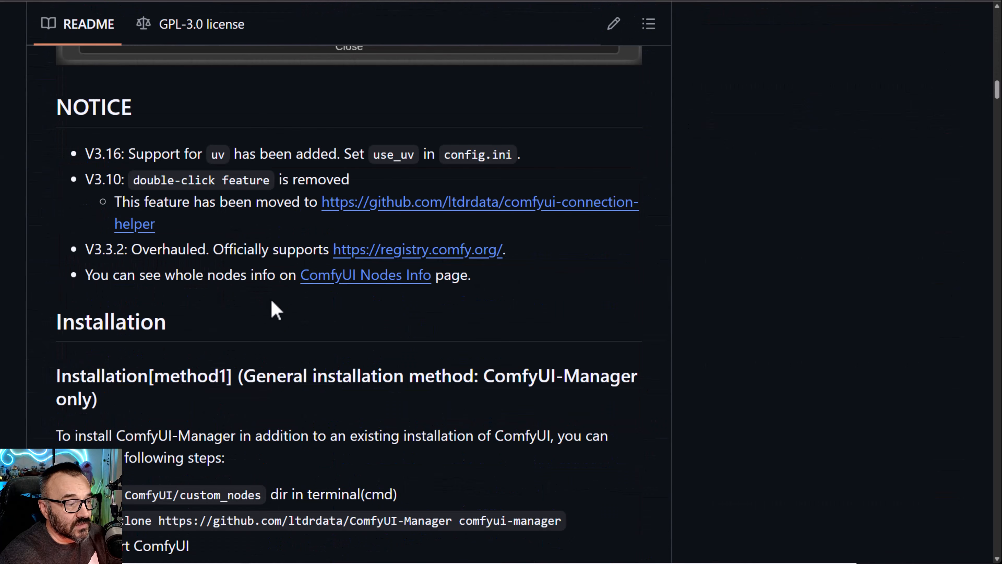
pyautogui.scroll(-5, 270, 309)
pyautogui.scroll(2, 232, 298)
pyautogui.moveTo(580, 320)
pyautogui.mouseDown()
pyautogui.moveTo(347, 310)
pyautogui.moveTo(74, 322)
pyautogui.mouseUp()
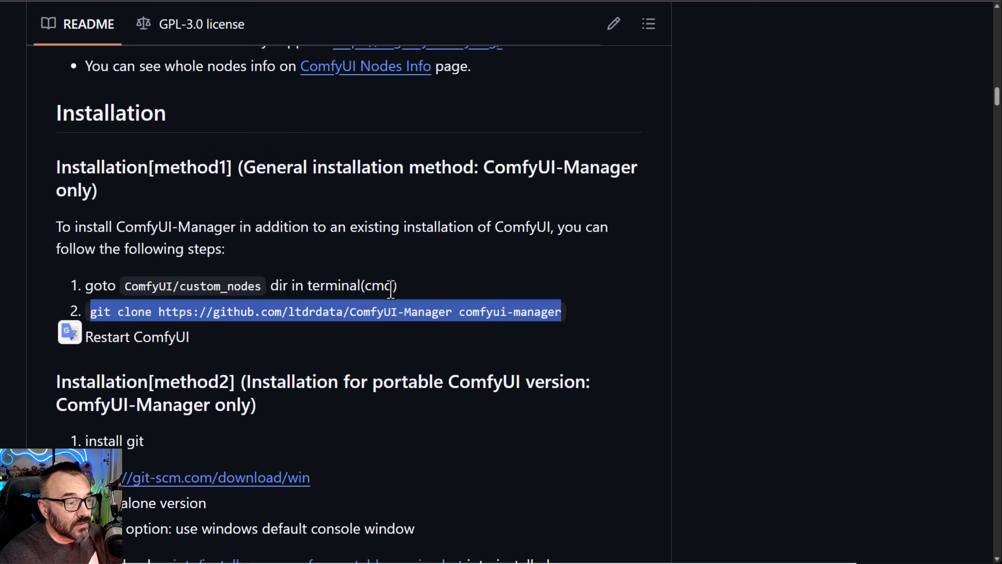
pyautogui.click(119, 335)
# Open a command prompt in the custom_nodes folder of the portable ComfyUI 0.3.36 installation from File Explorer.
pyautogui.hotkey('alt', 'Tab')
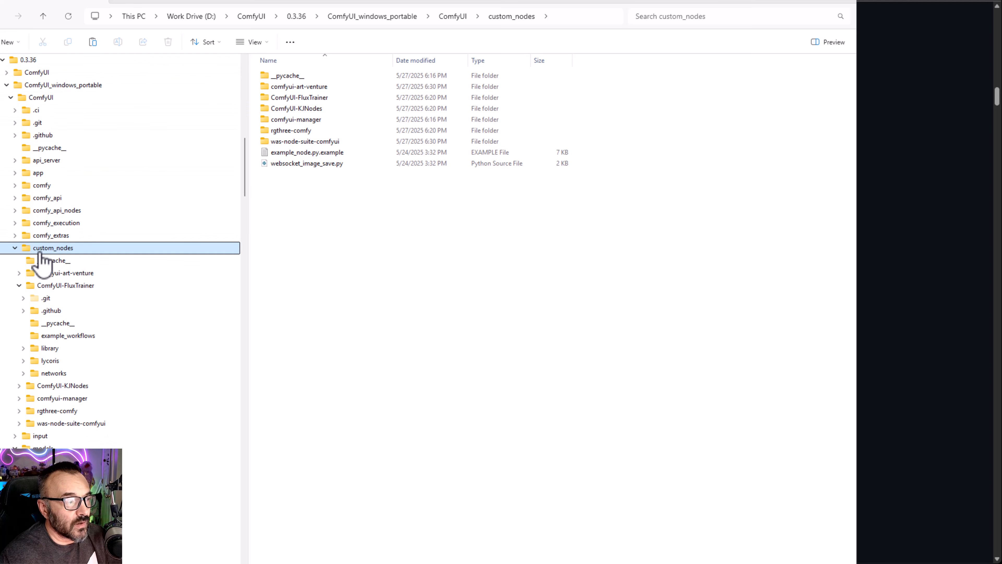
pyautogui.click(572, 20)
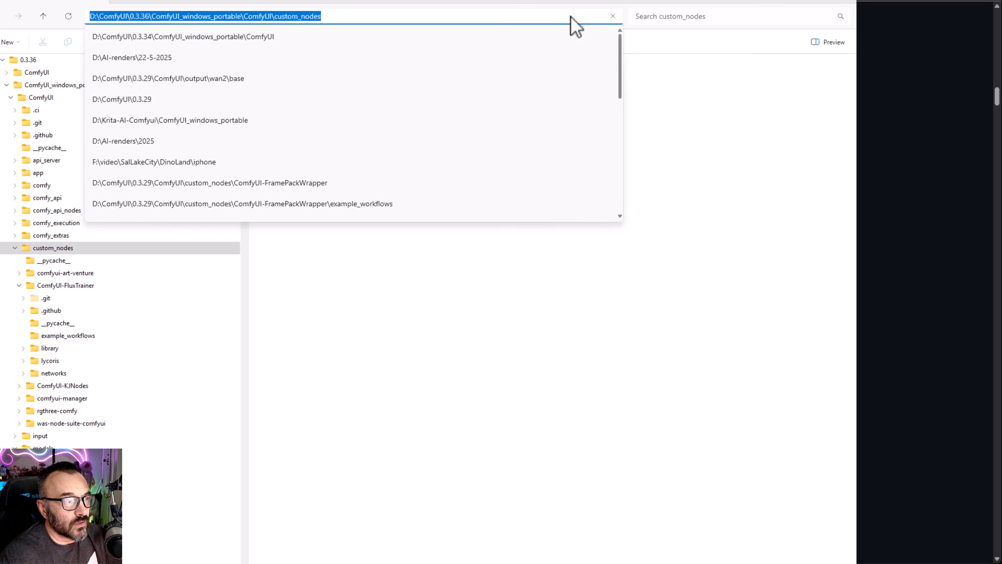
pyautogui.write('cmd')
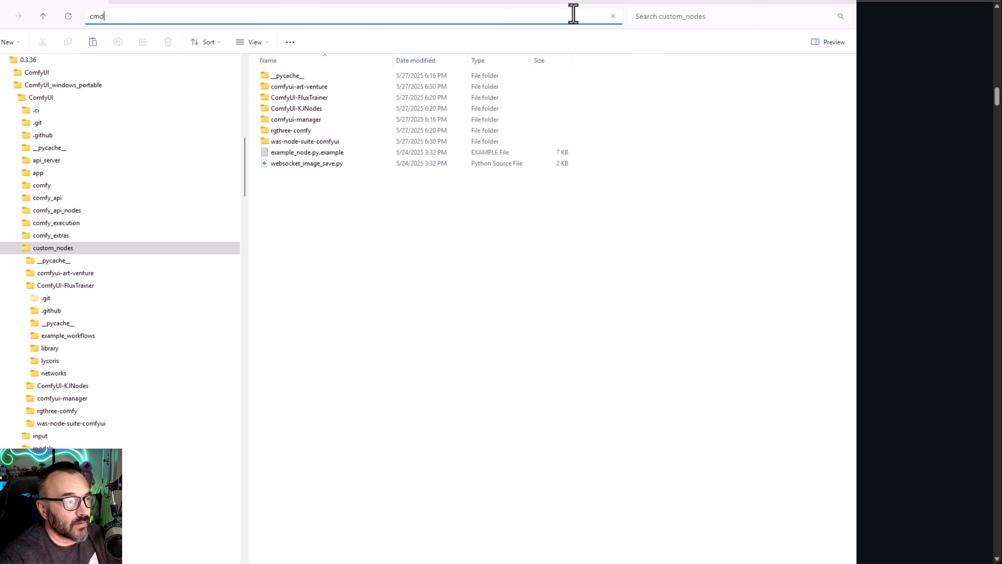
pyautogui.press('Return')
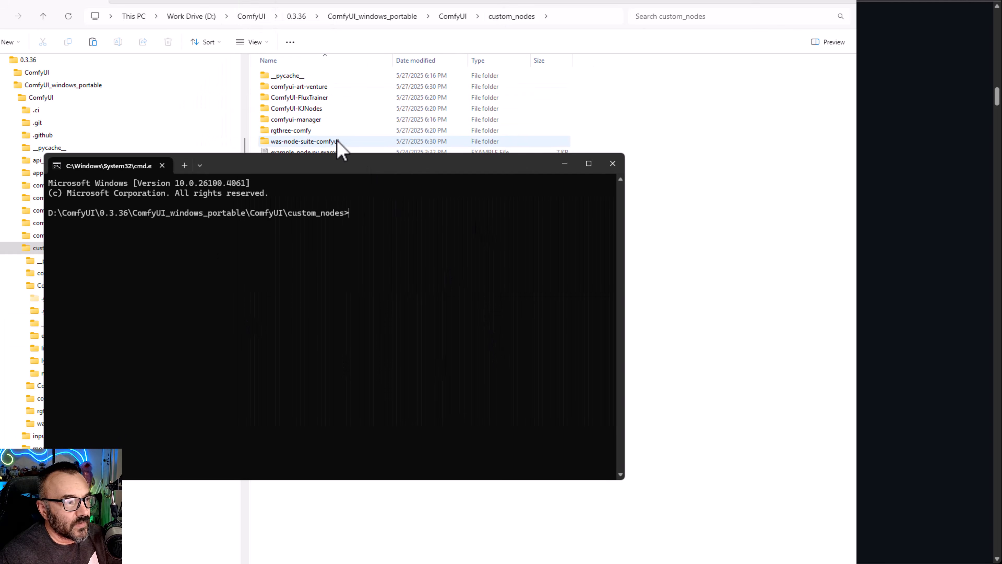
pyautogui.moveTo(302, 169); pyautogui.dragTo(214, 189)
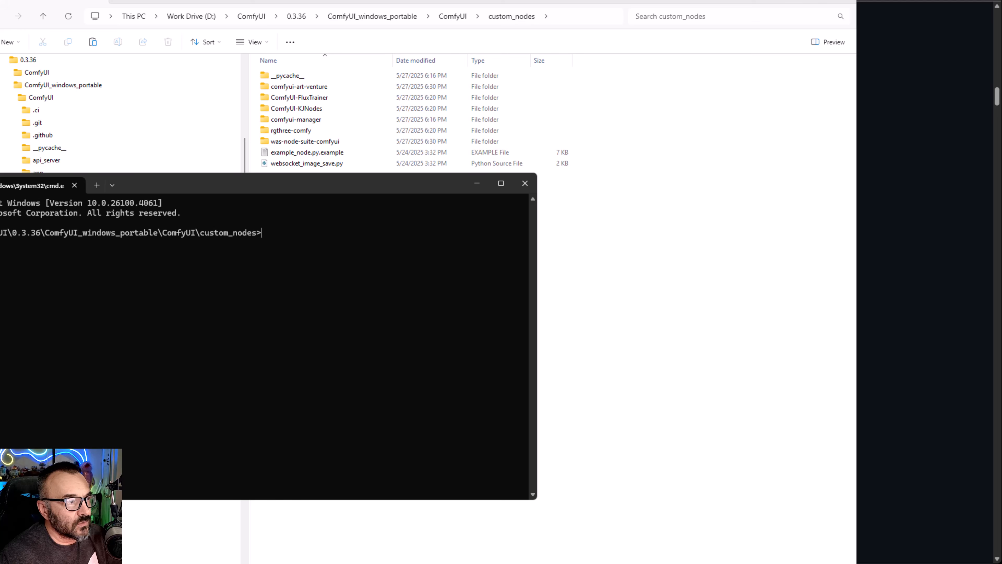
pyautogui.hotkey('alt', 'Tab')
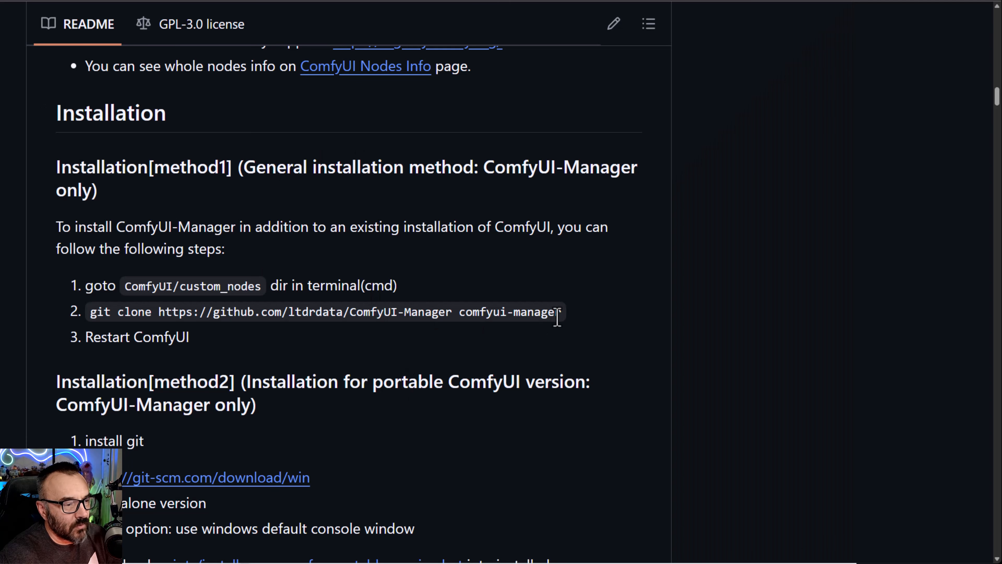
pyautogui.moveTo(557, 318)
pyautogui.mouseDown()
pyautogui.moveTo(83, 324)
pyautogui.moveTo(102, 317)
pyautogui.mouseUp()
pyautogui.hotkey('ctrl', 'c')
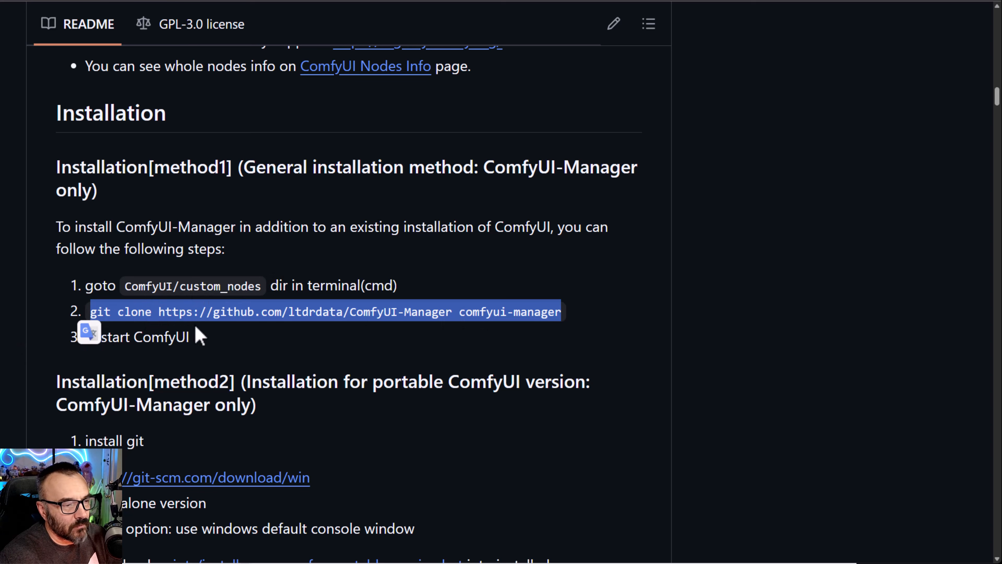
pyautogui.hotkey('alt', 'Tab')
pyautogui.hotkey('ctrl', 'v')
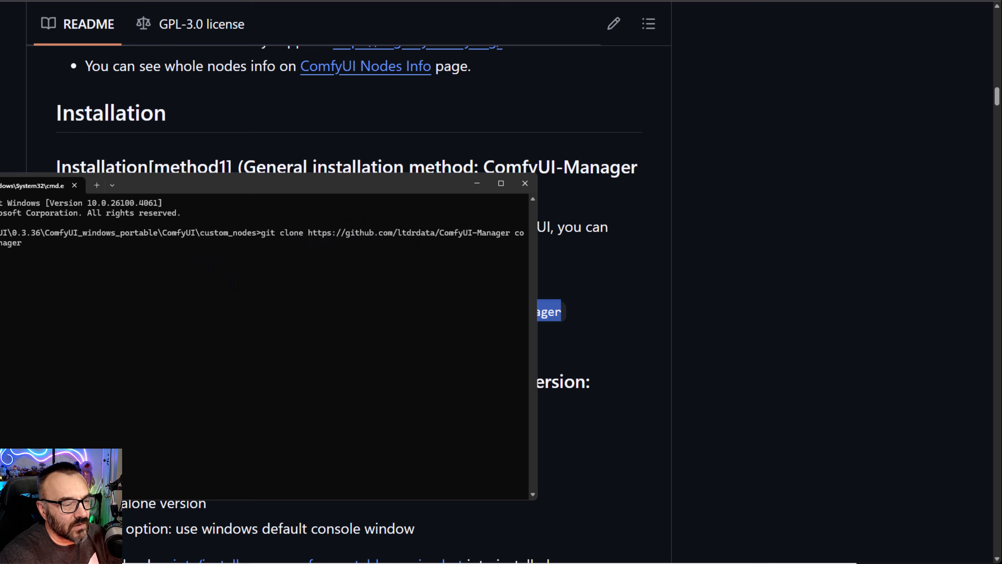
# Check the comfyui-manager folder in custom_nodes, and look through the contents of the 0.3.36, ComfyUI and ComfyUI_windows_portable folders.
pyautogui.click(657, 563)
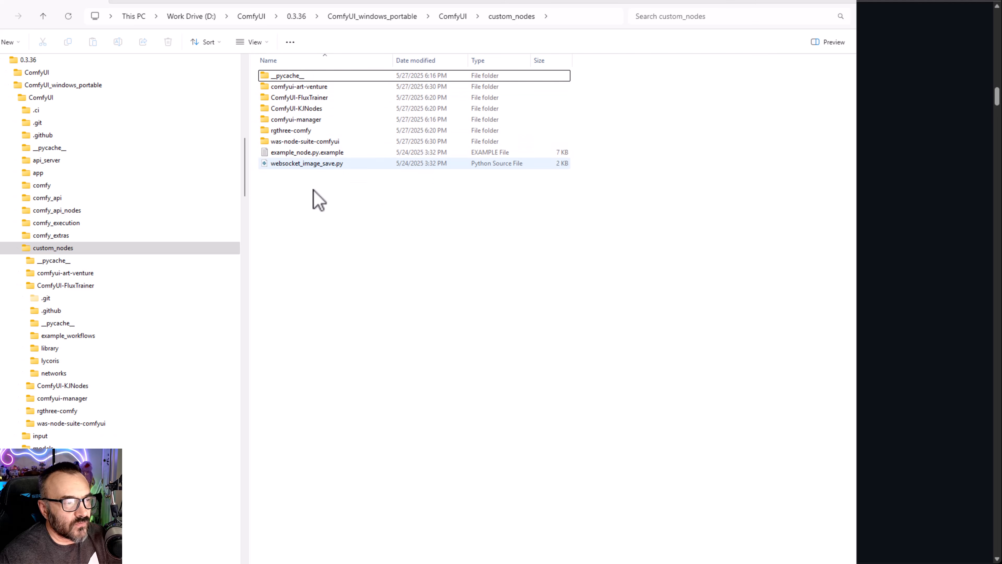
pyautogui.click(285, 118)
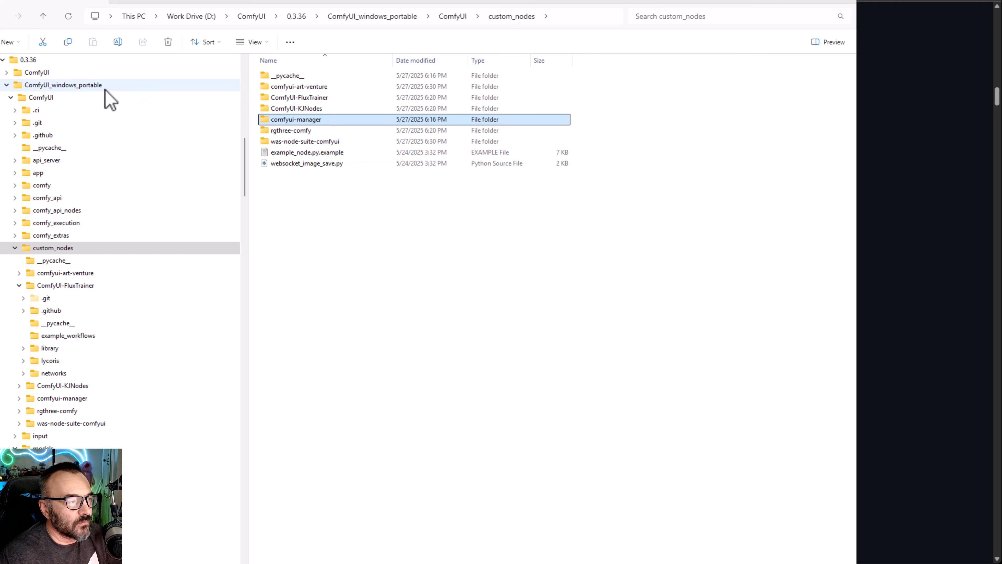
pyautogui.click(31, 85)
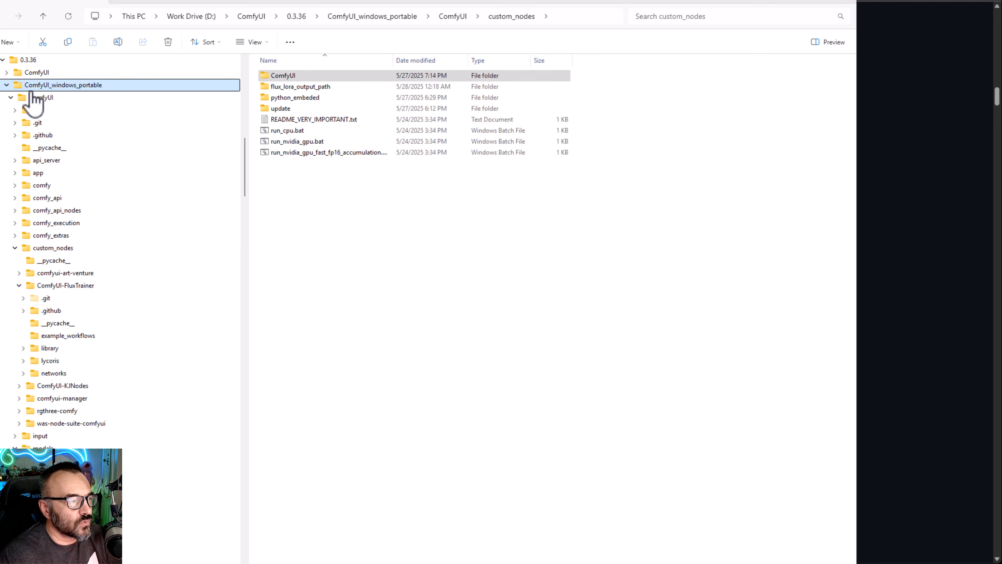
pyautogui.click(30, 61)
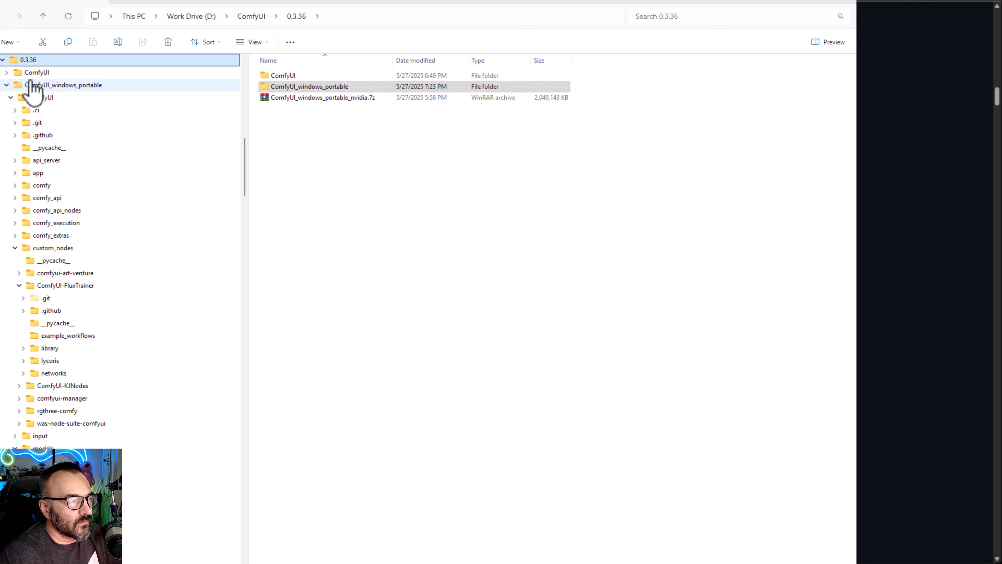
pyautogui.click(48, 72)
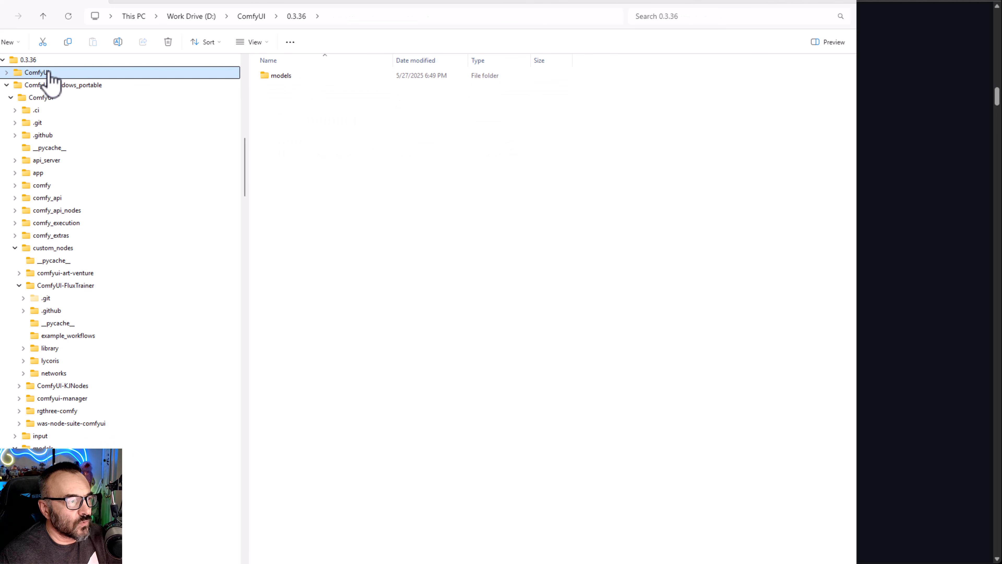
pyautogui.click(39, 84)
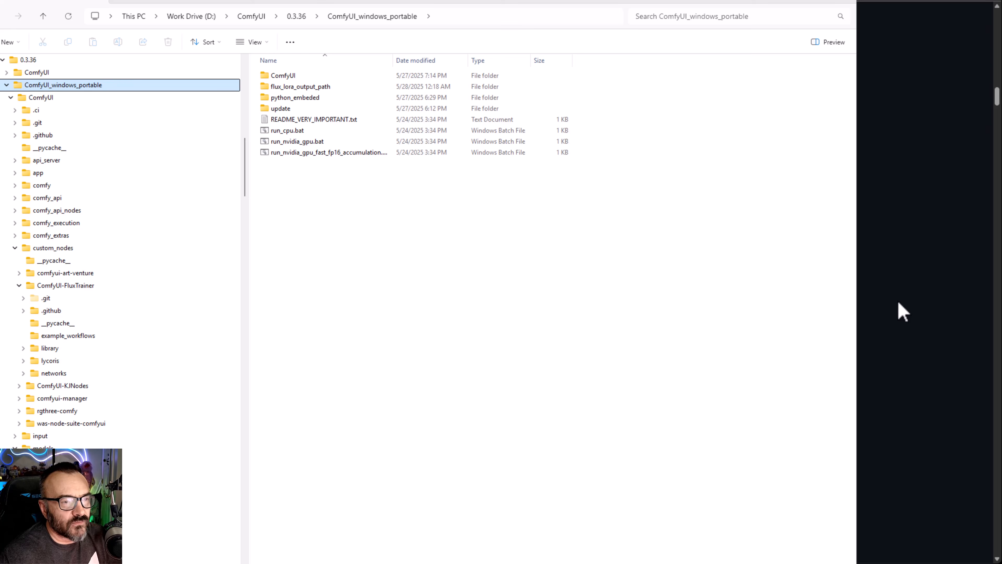
# Switch to ComfyUI, close its settings and open the ComfyUI Manager.
pyautogui.click(903, 312)
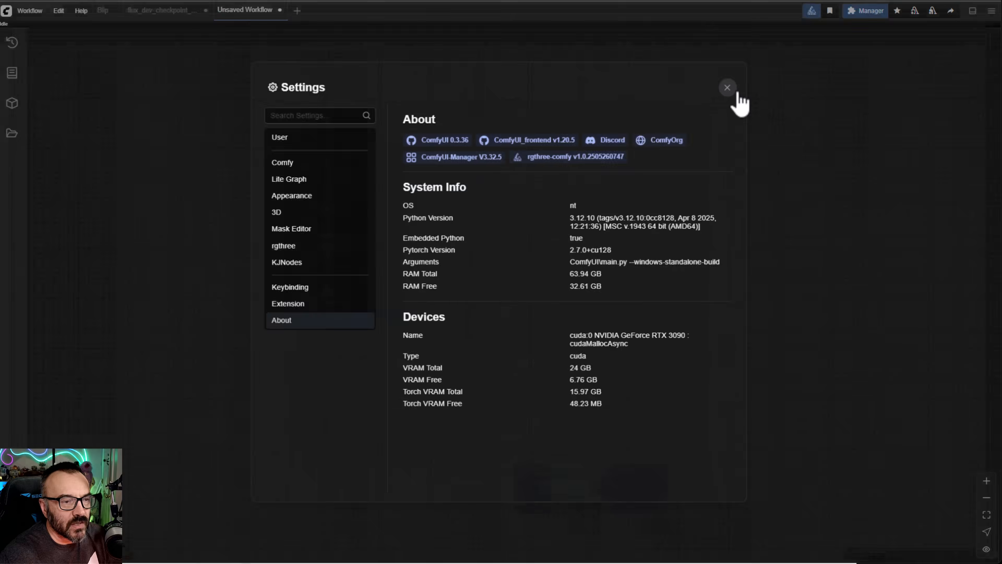
pyautogui.click(734, 91)
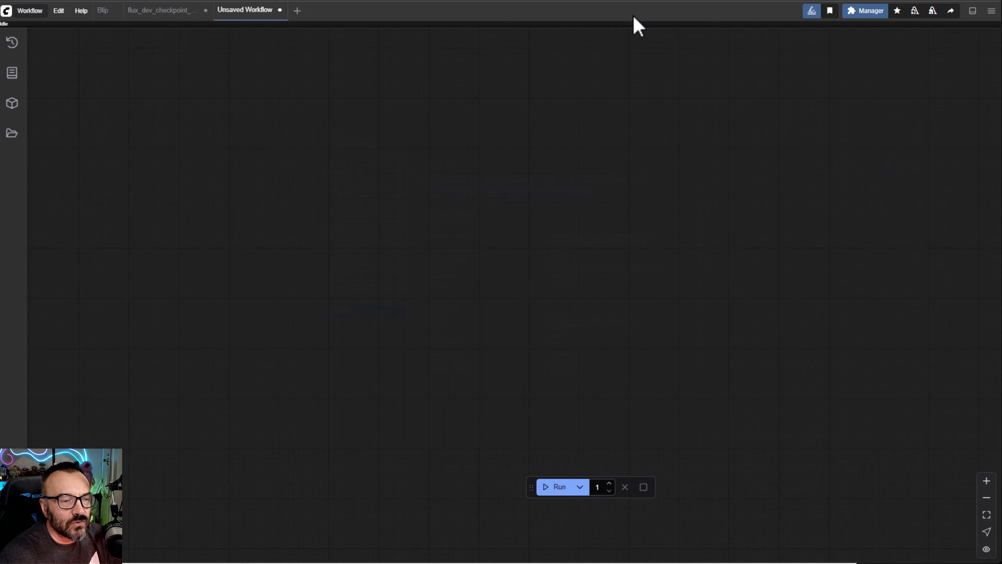
pyautogui.click(856, 16)
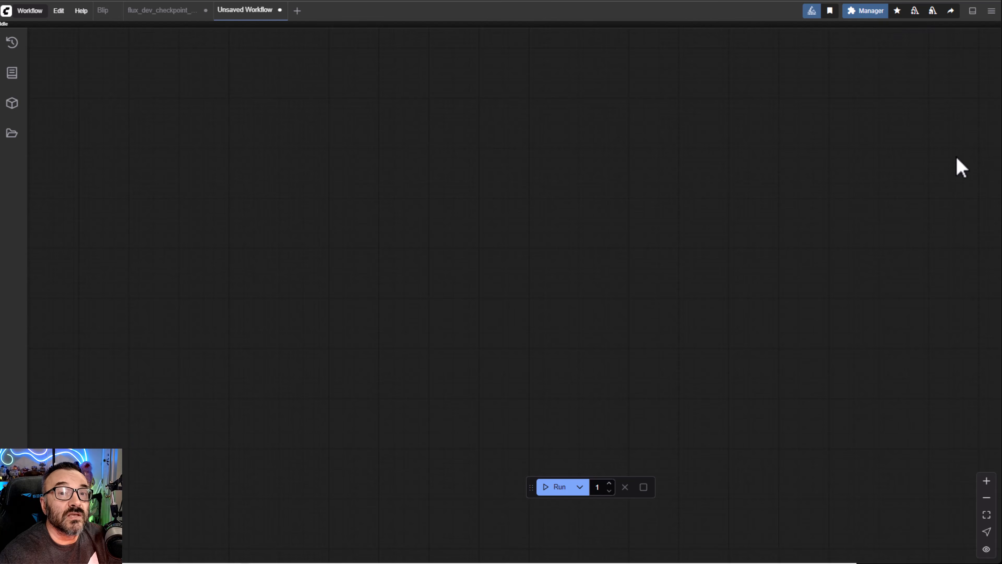
pyautogui.click(874, 14)
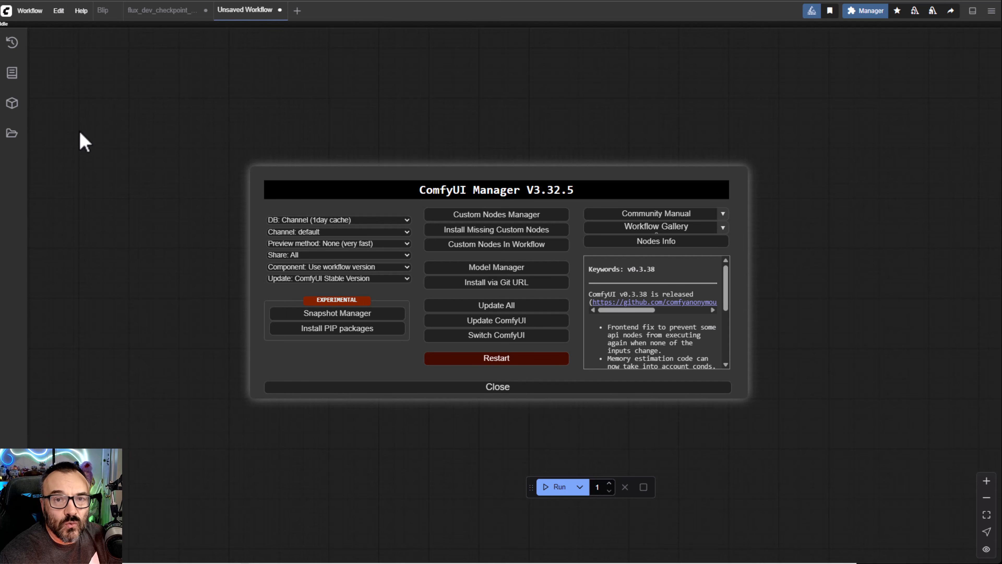
# Search the custom nodes for "ComfyUI Flux Trainer" and "was", and return to the main ComfyUI Manager dialog.
pyautogui.click(502, 218)
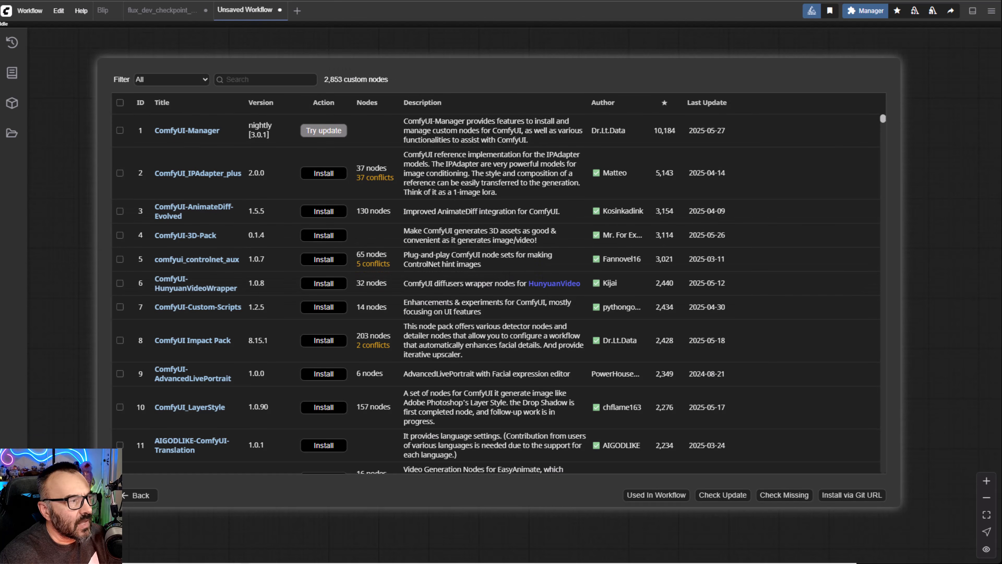
pyautogui.click(316, 84)
pyautogui.write('ComfyUI Flux Trainer')
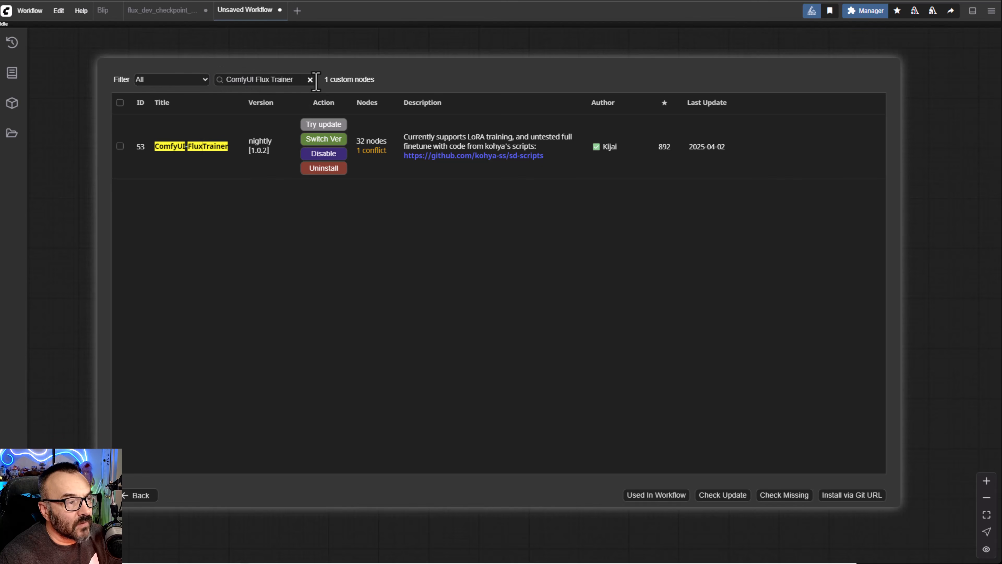
pyautogui.moveTo(627, 155)
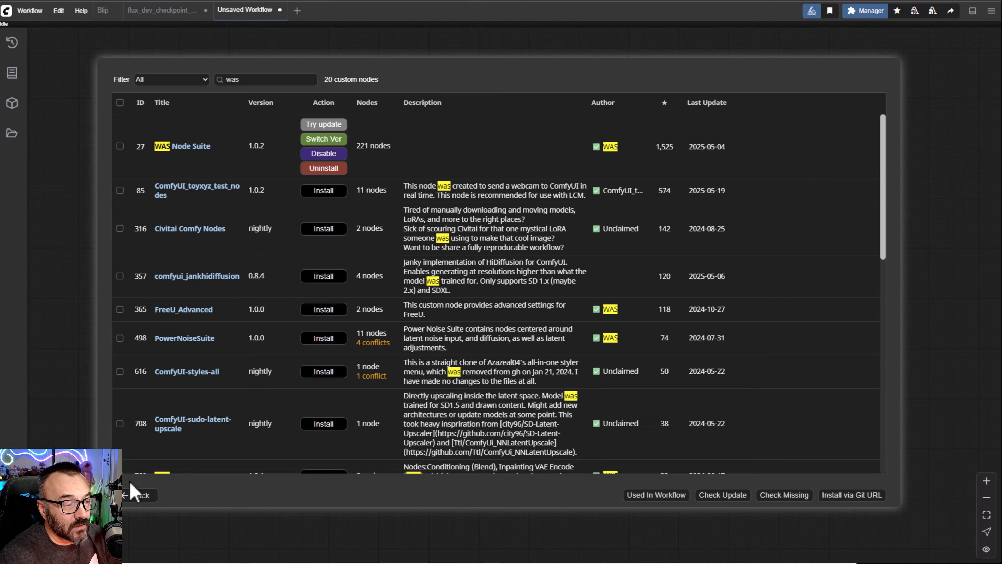
pyautogui.click(127, 497)
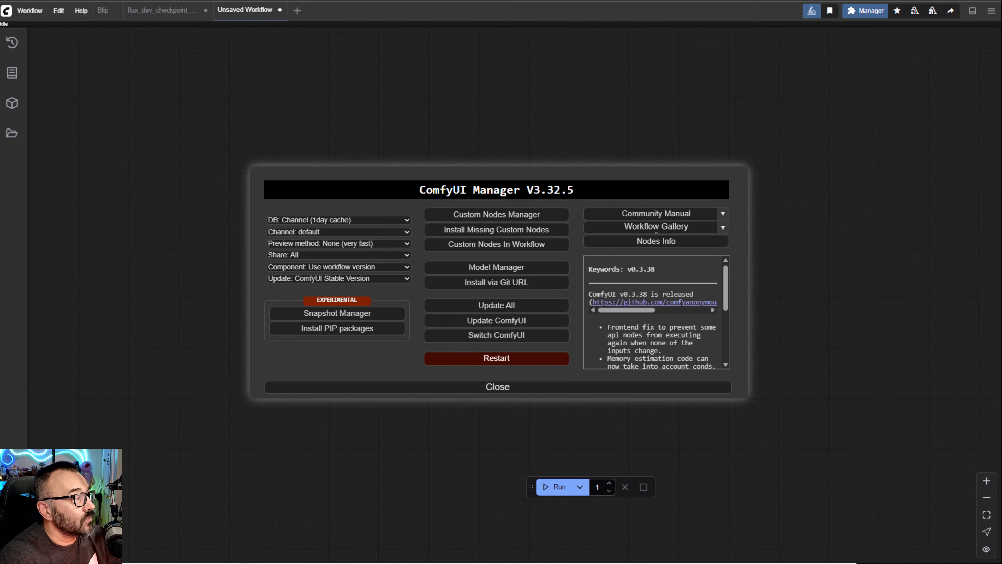
pyautogui.moveTo(0, 95); pyautogui.dragTo(0, 139)
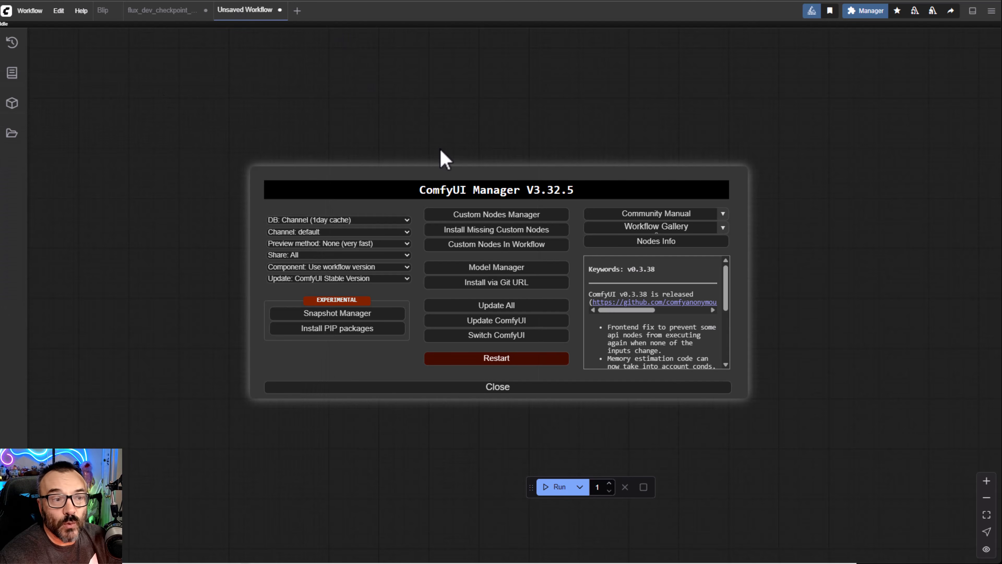
# View the ComfyUI_windows_portable folder in File Explorer, and switch to ComfyUI to examine the Blip captioning workflow.
pyautogui.hotkey('alt', 'Tab')
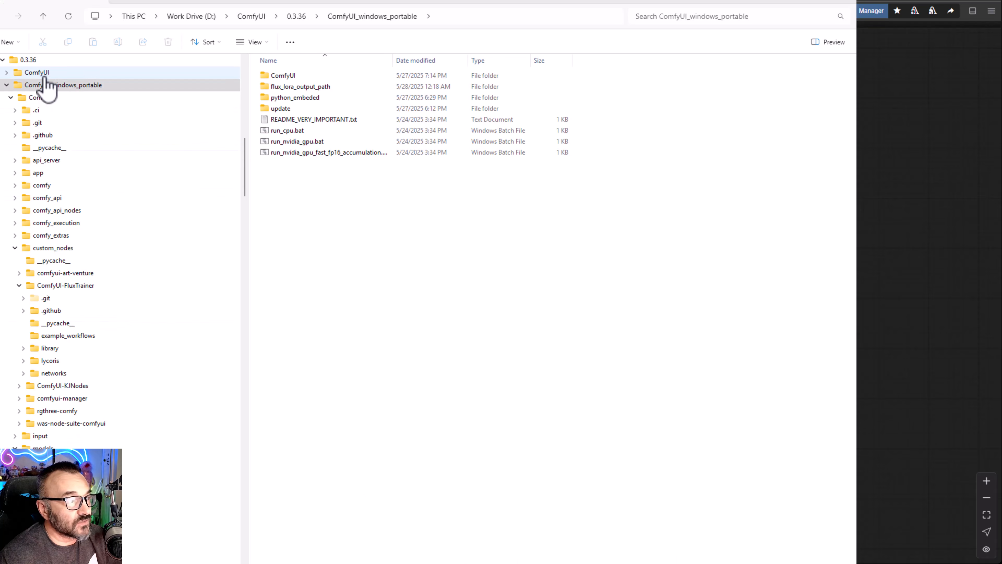
pyautogui.click(36, 84)
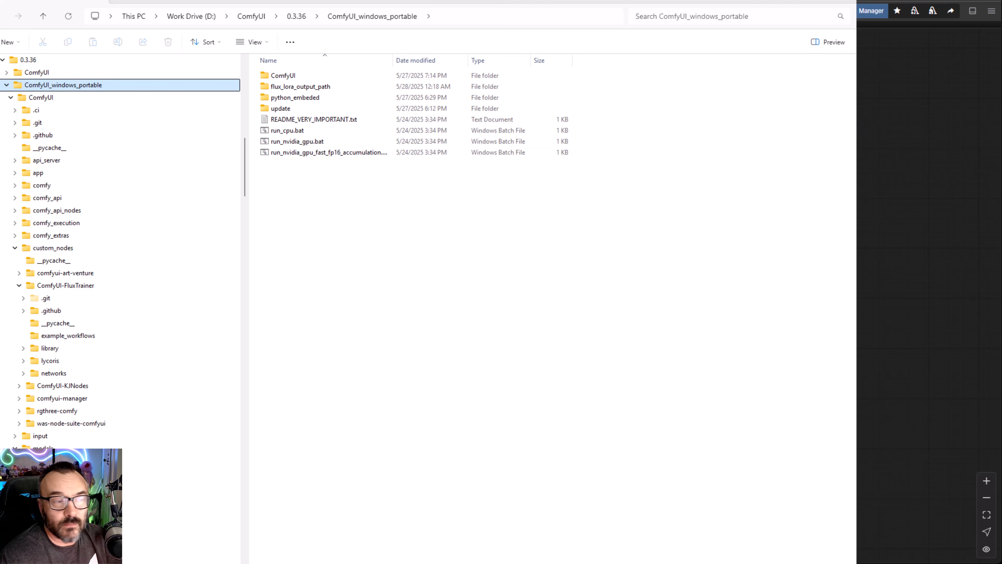
pyautogui.hotkey('alt', 'Tab')
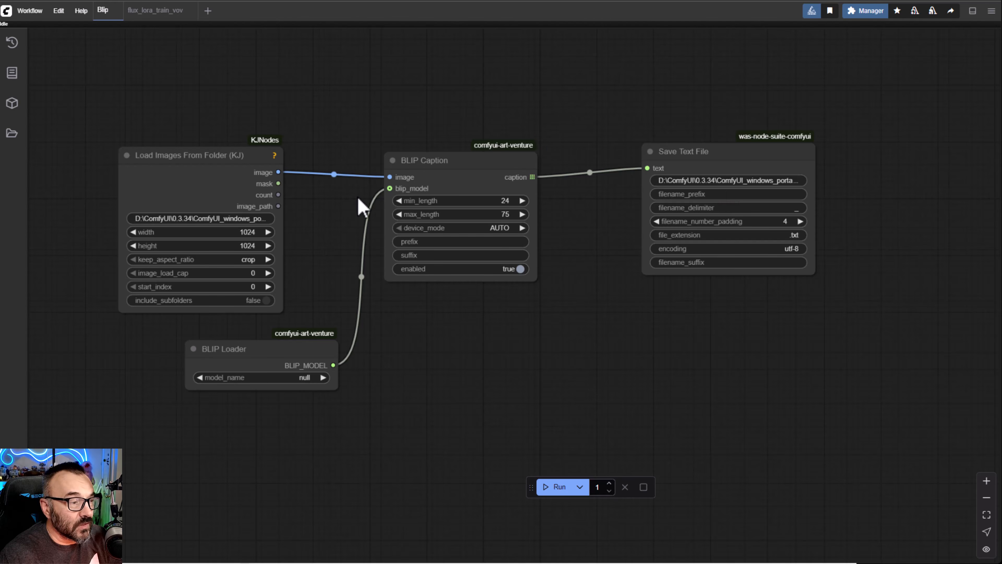
pyautogui.scroll(2, 357, 197)
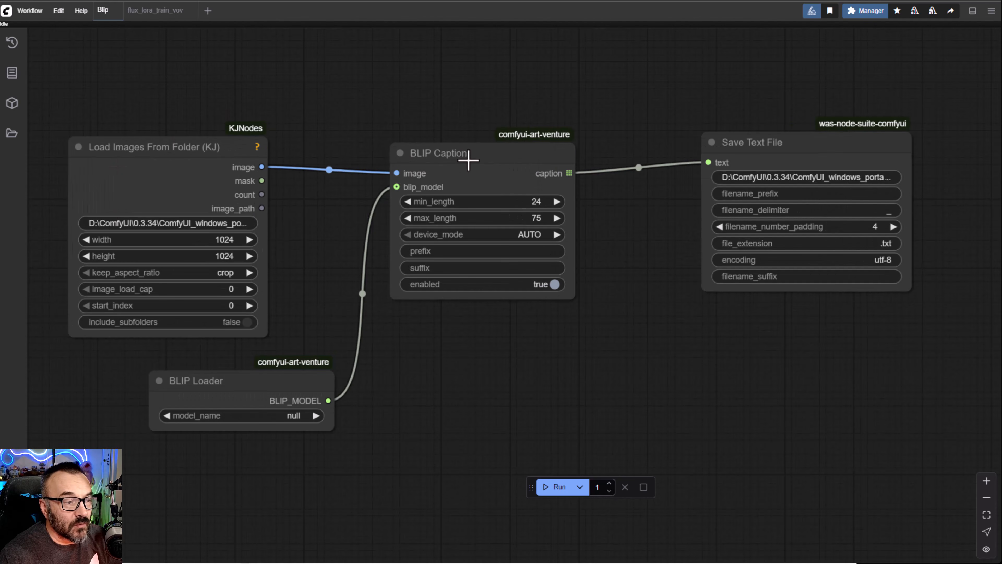
pyautogui.moveTo(469, 160); pyautogui.dragTo(473, 139)
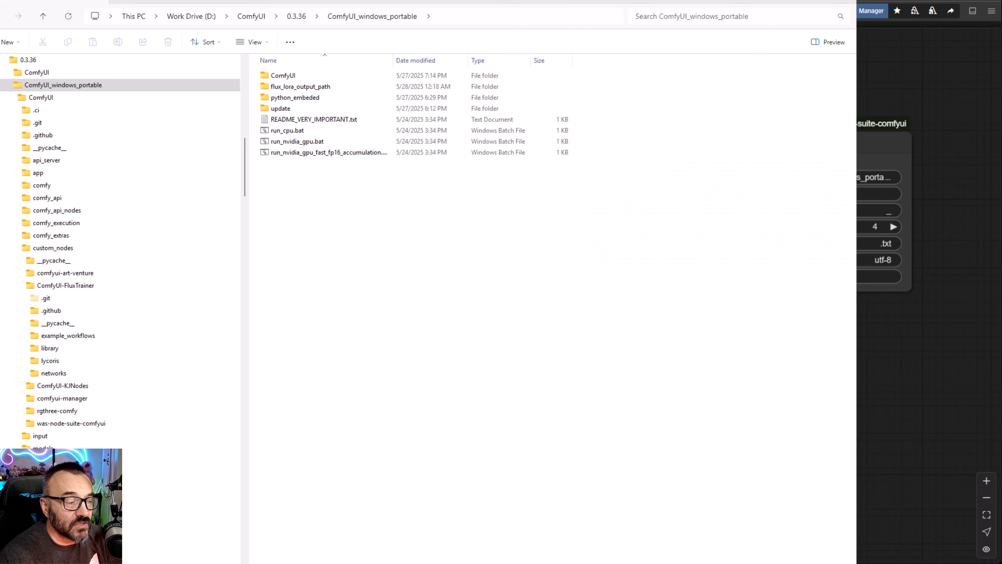
# Switch to the training\my_dataset folder in File Explorer and look through its face images.
pyautogui.click(638, 558)
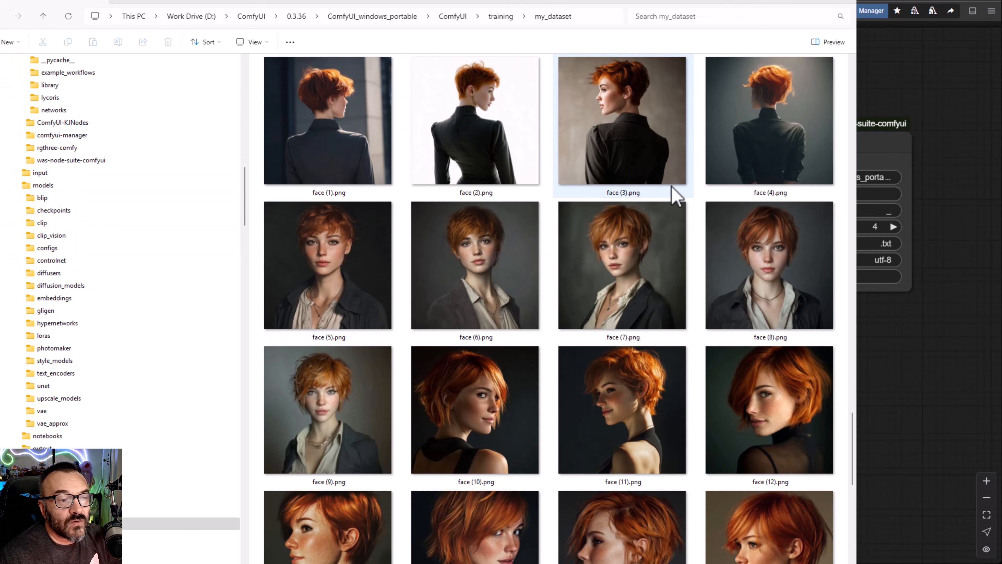
pyautogui.scroll(-5, 676, 196)
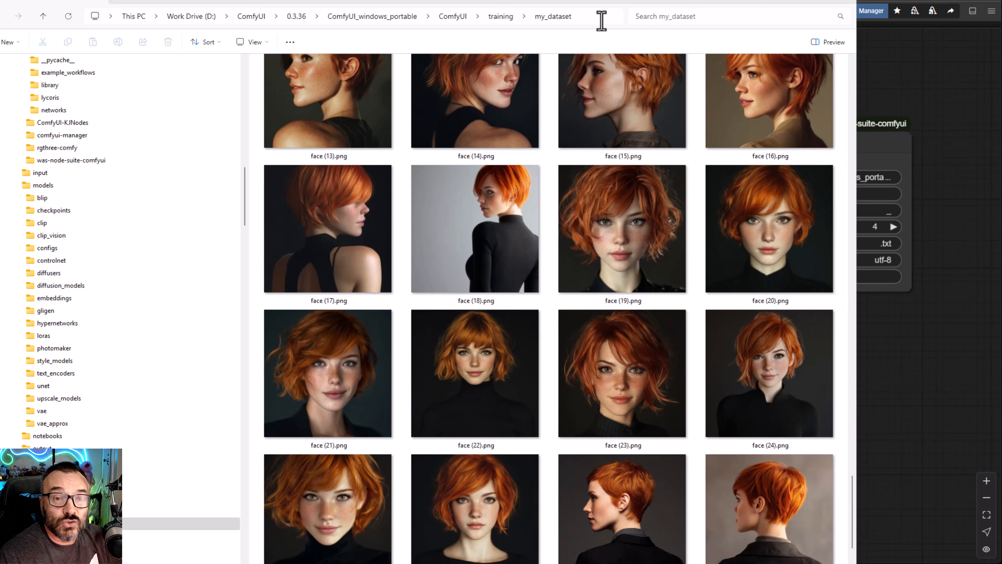
# Switch to ComfyUI and tidy the Blip workflow by moving the Load Images From Folder node up and the BLIP Loader closer beneath it.
pyautogui.click(893, 371)
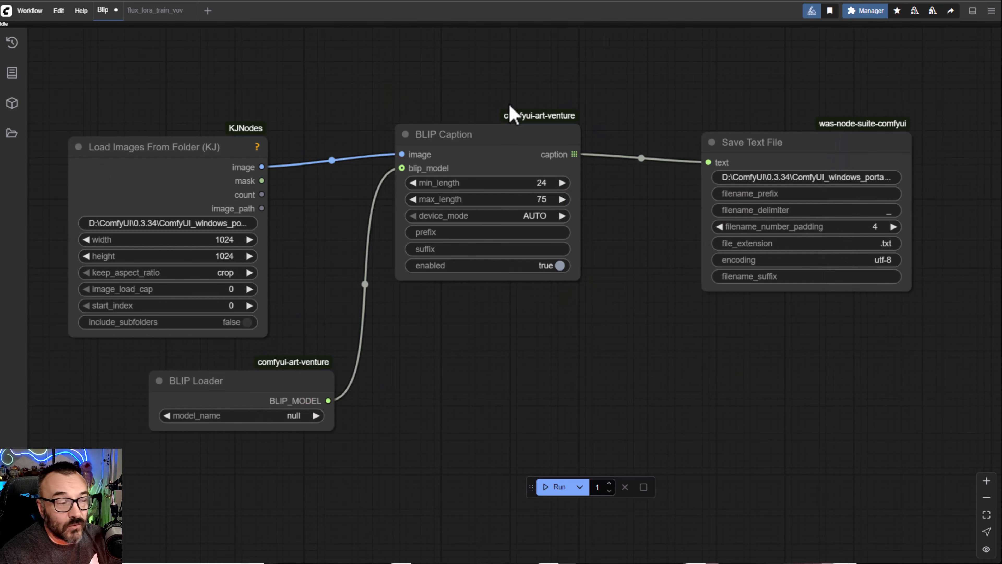
pyautogui.moveTo(312, 213); pyautogui.dragTo(403, 202)
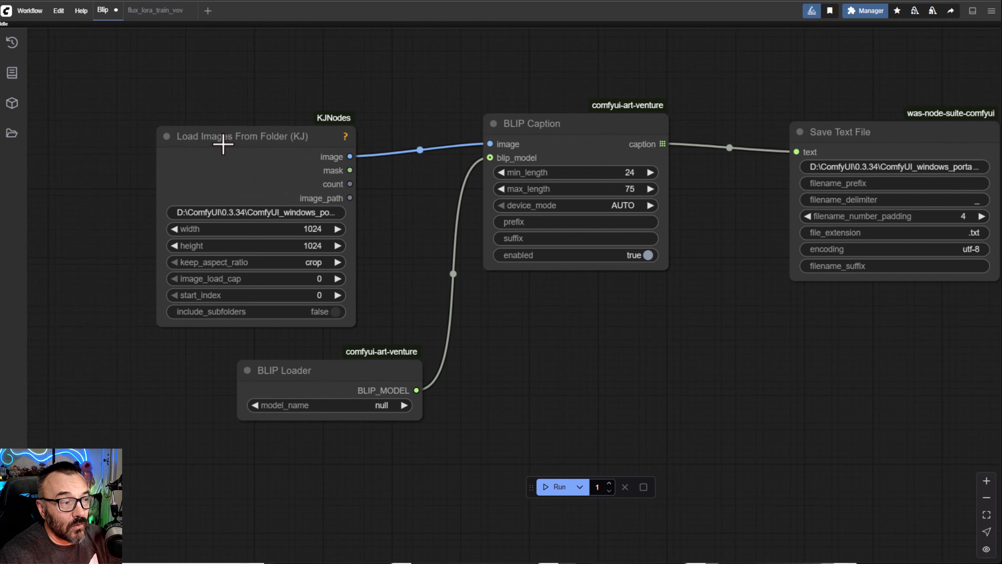
pyautogui.moveTo(239, 135); pyautogui.dragTo(241, 114)
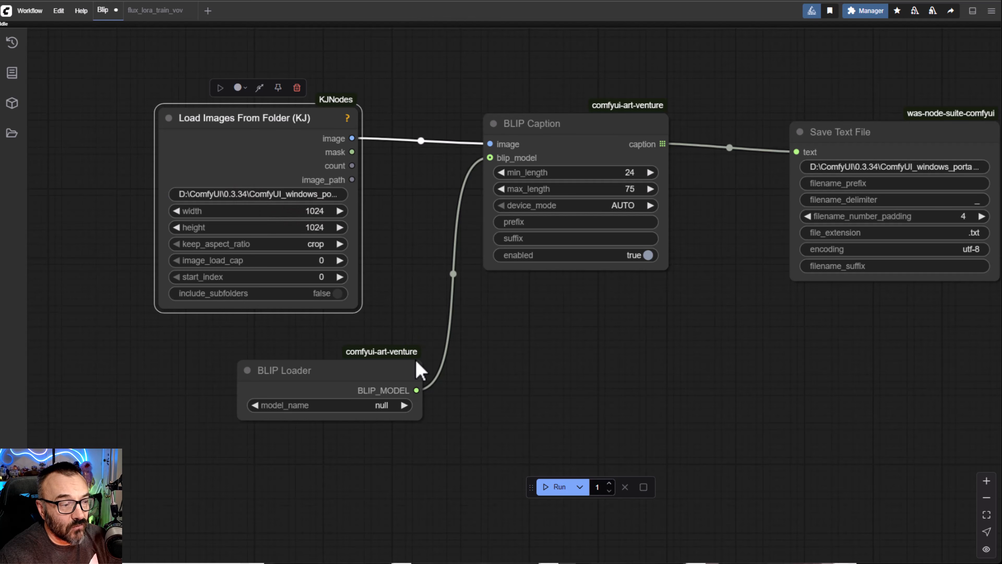
pyautogui.moveTo(364, 369); pyautogui.dragTo(329, 342)
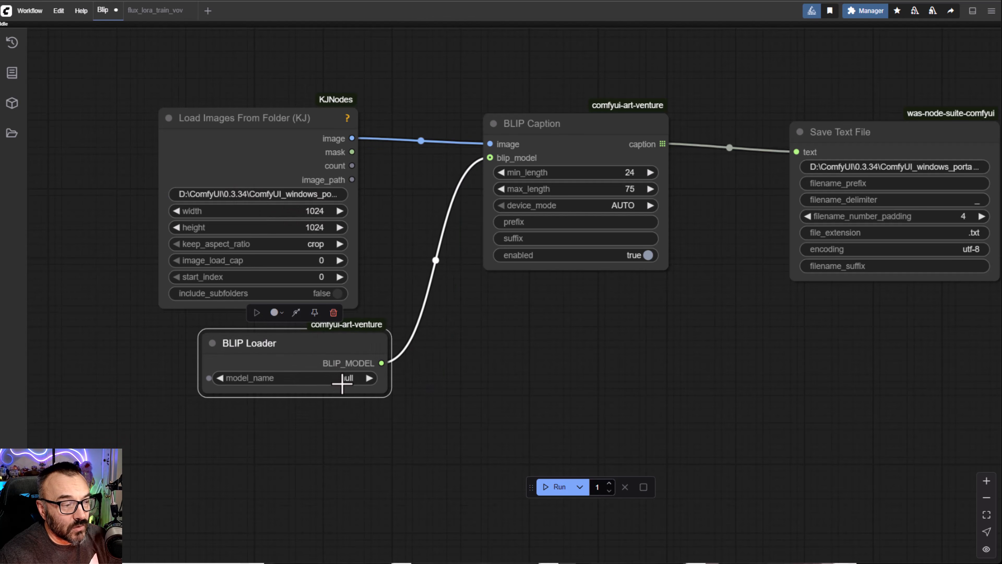
# View the models available in the BLIP Loader without changing the selection, and examine the BLIP Caption and Save Text File nodes.
pyautogui.click(345, 378)
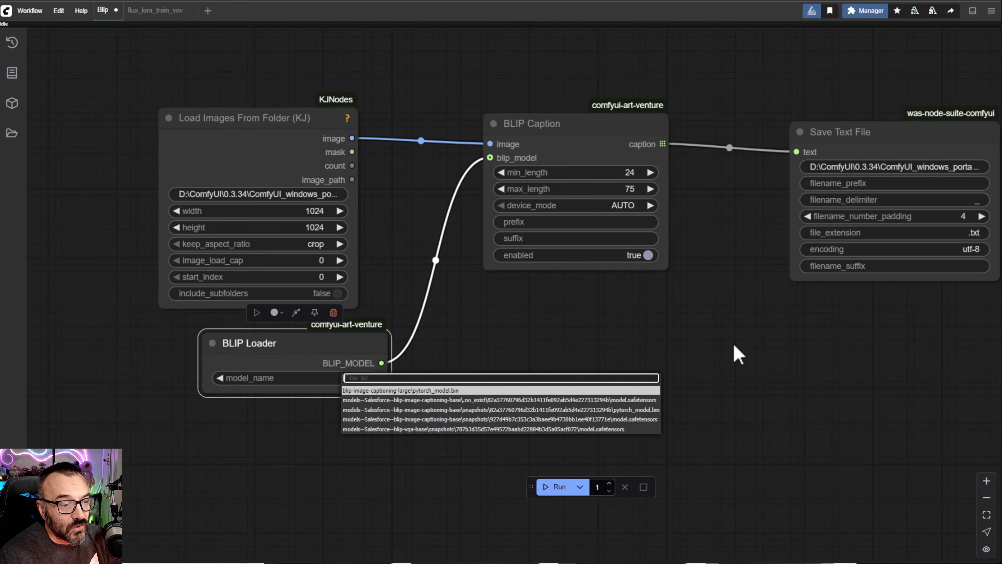
pyautogui.click(737, 354)
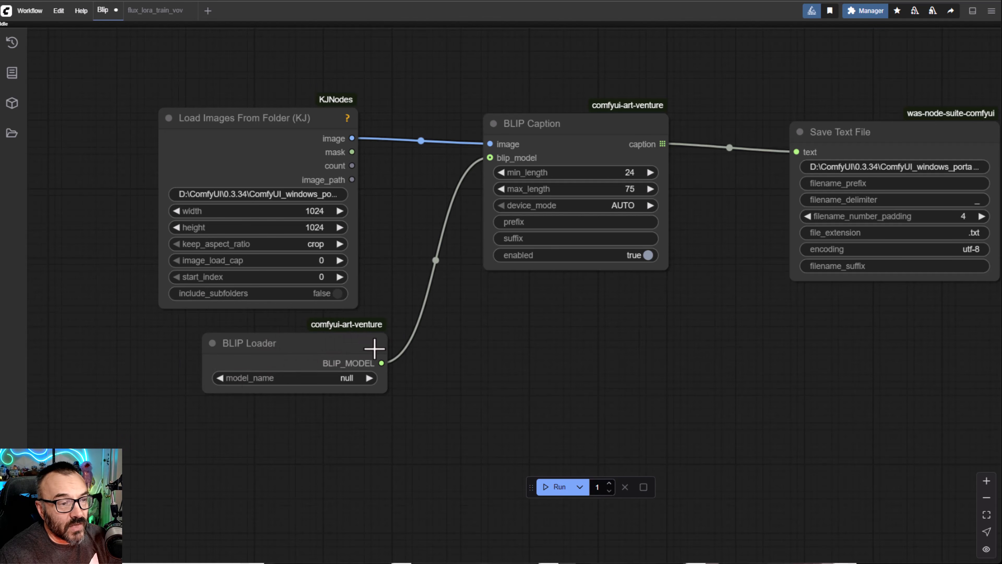
pyautogui.moveTo(600, 338); pyautogui.dragTo(554, 345)
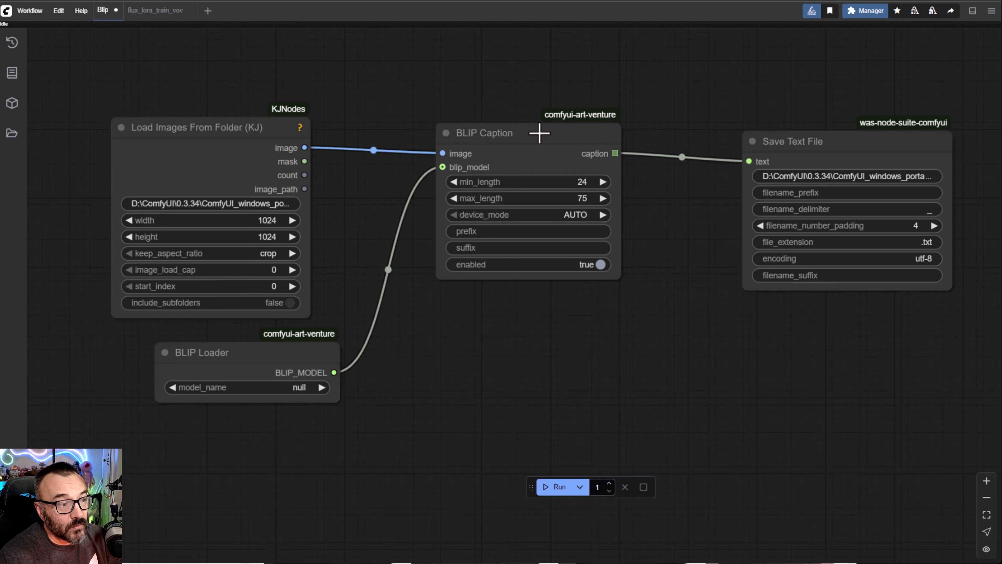
pyautogui.scroll(1, 538, 130)
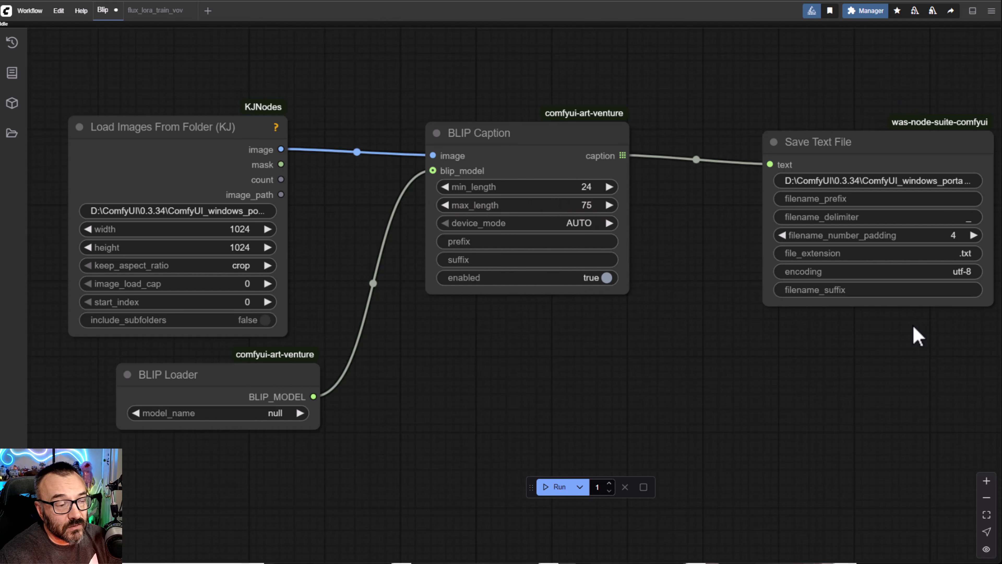
pyautogui.moveTo(809, 349); pyautogui.dragTo(506, 302)
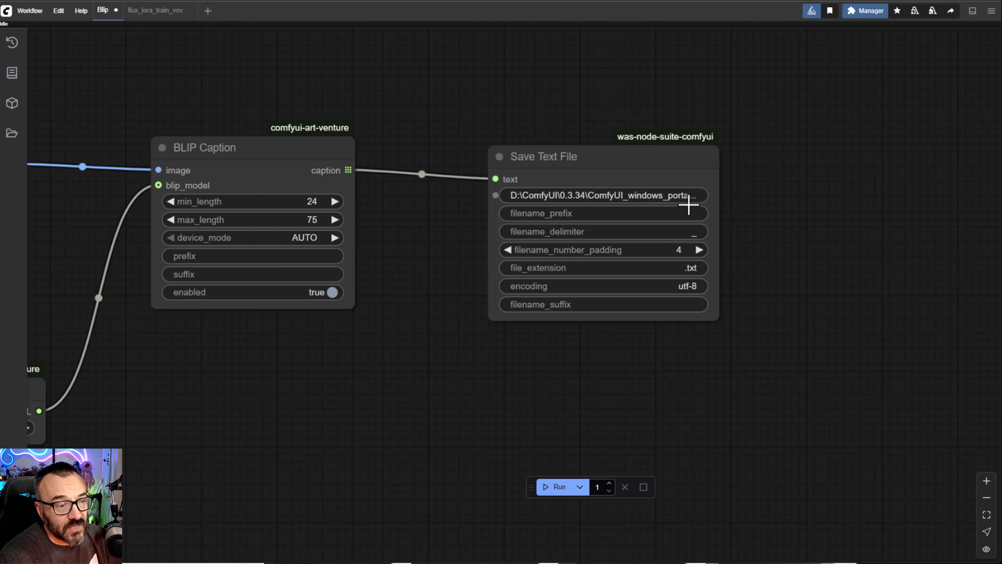
pyautogui.scroll(-5, 510, 348)
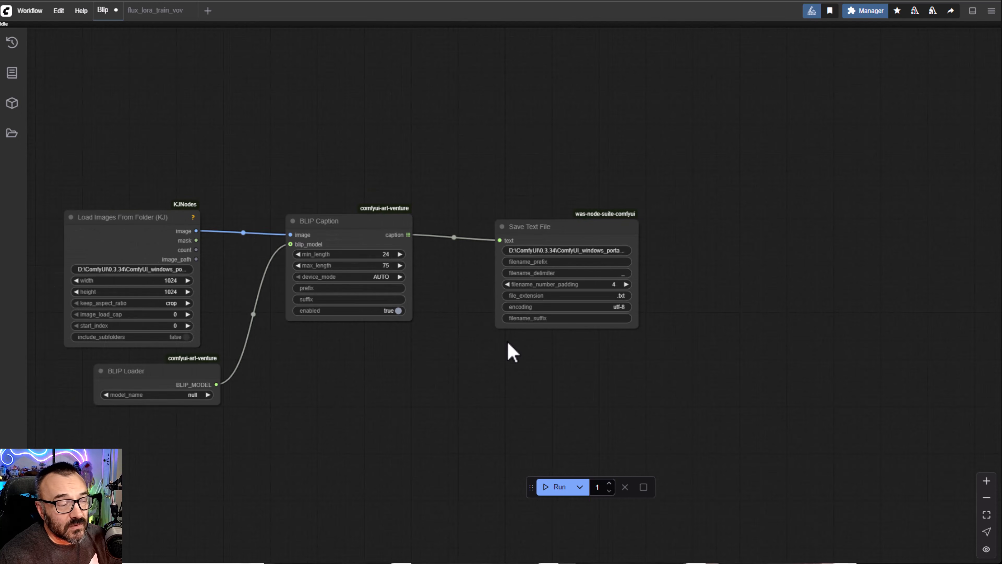
pyautogui.moveTo(388, 370); pyautogui.dragTo(509, 389)
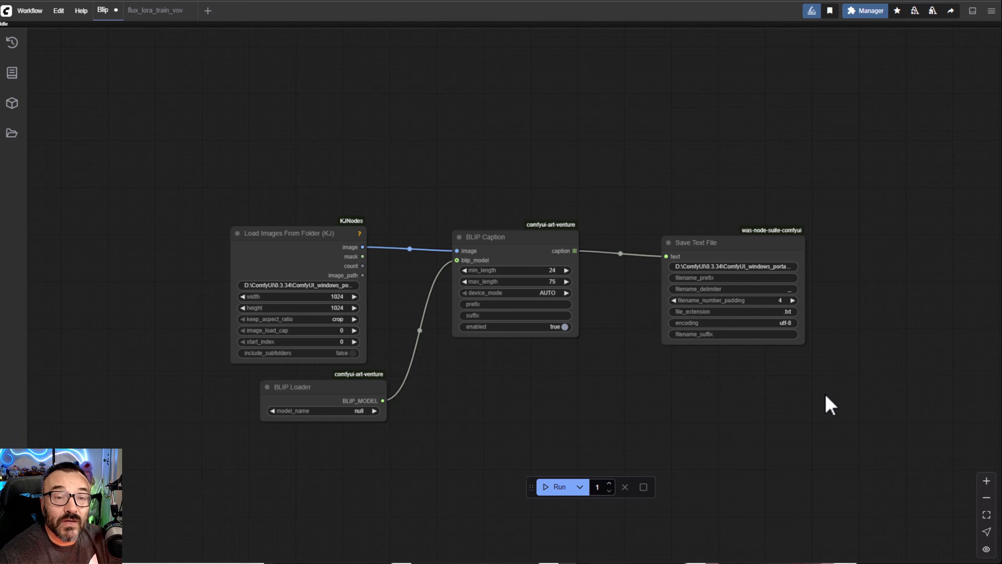
# Switch to the Hugging Face pages and view blip-image-captioning-large, flux1-dev-fp8.safetensors, t5xxl_fp8_e4m3fn.safetensors, clip_l.safetensors and flux_vae.safetensors.
pyautogui.hotkey('ctrl', 'Tab')
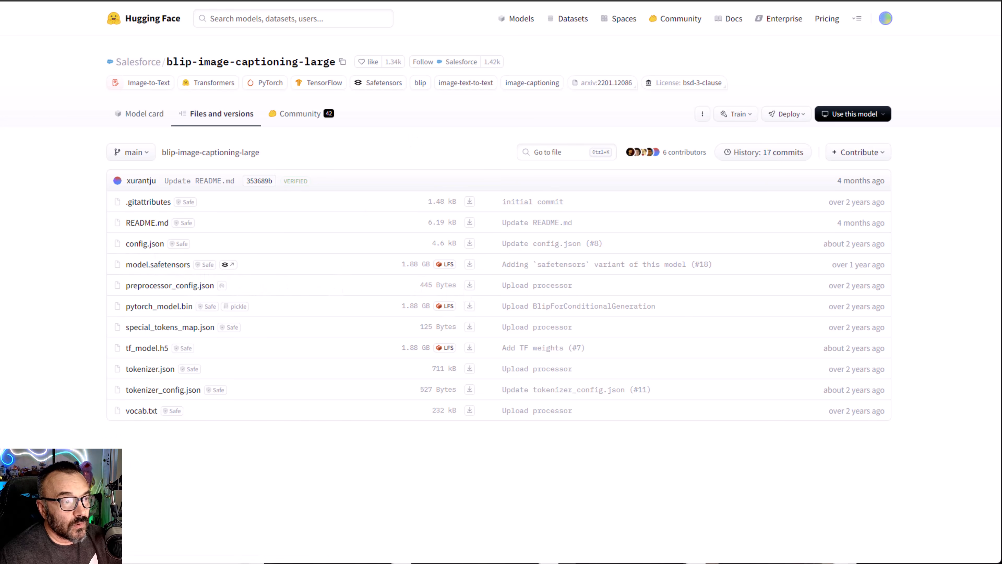
pyautogui.hotkey('ctrl', 'Tab')
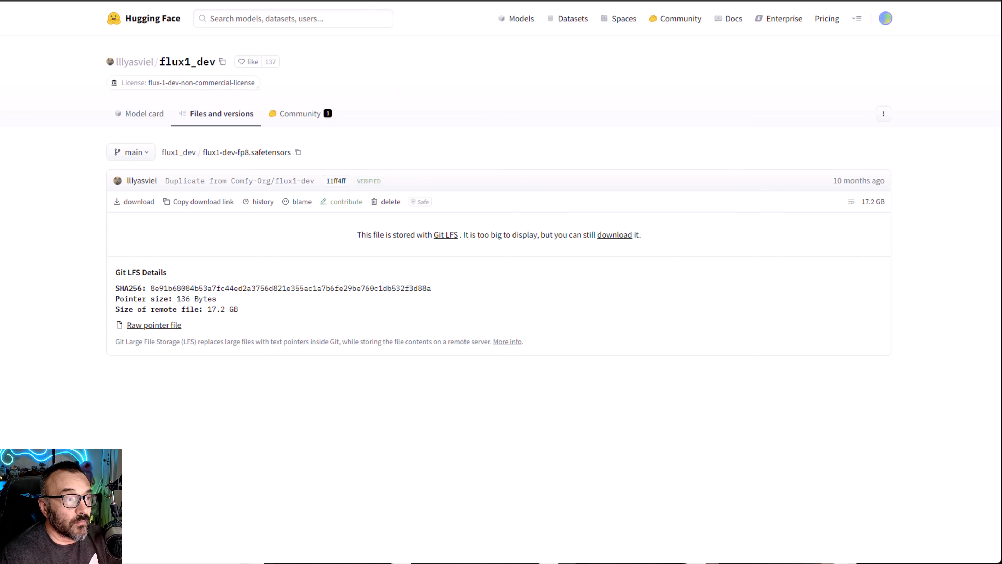
pyautogui.click(319, 1)
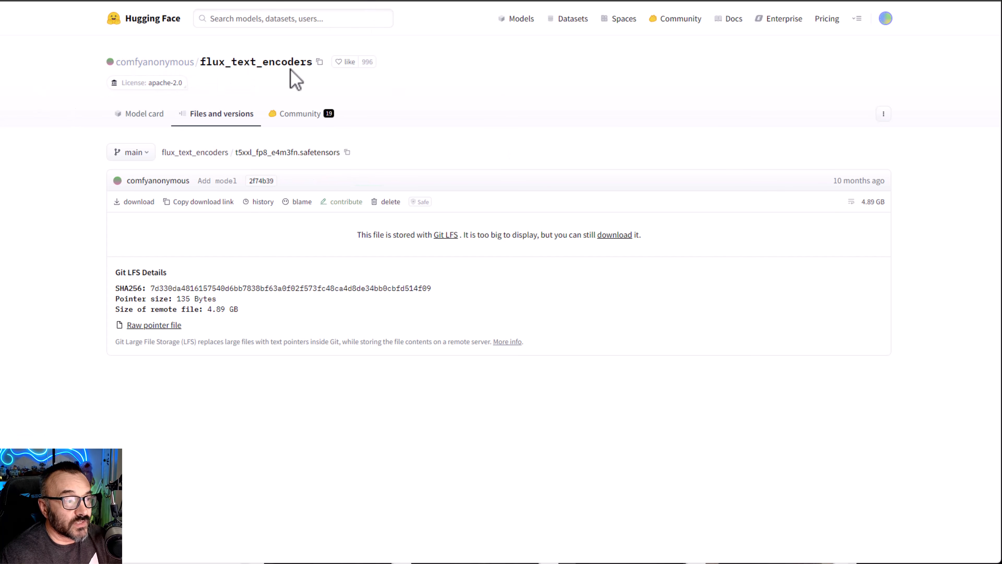
pyautogui.click(355, 1)
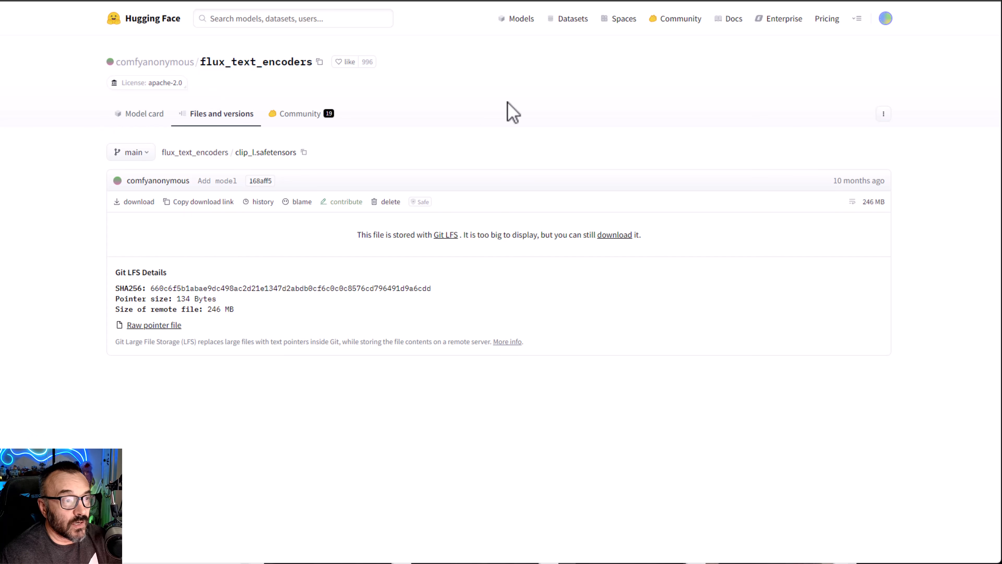
pyautogui.click(375, 1)
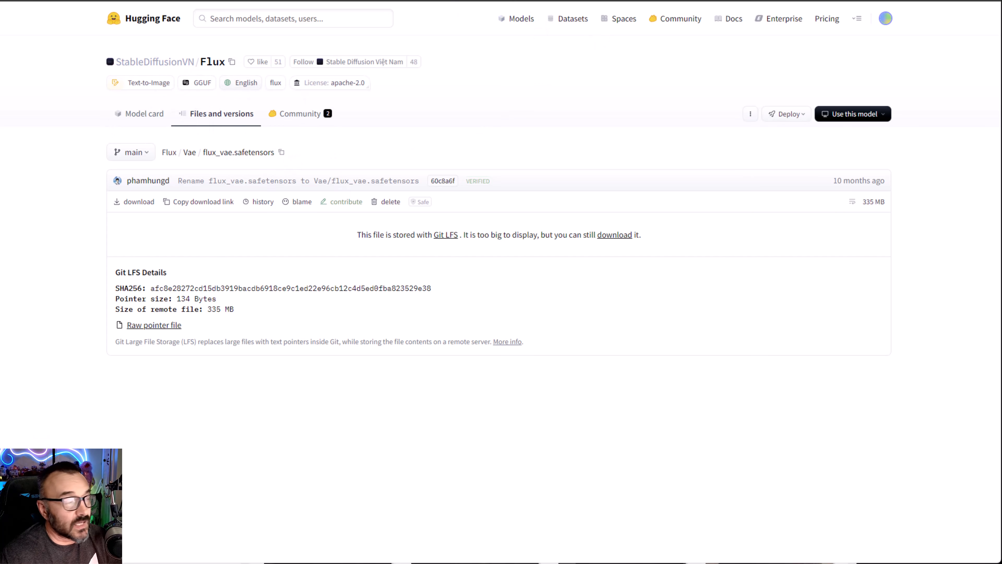
# Switch to the models\checkpoints folder in File Explorer and view the Flux checkpoints in its flux subfolder.
pyautogui.hotkey('alt', 'Tab')
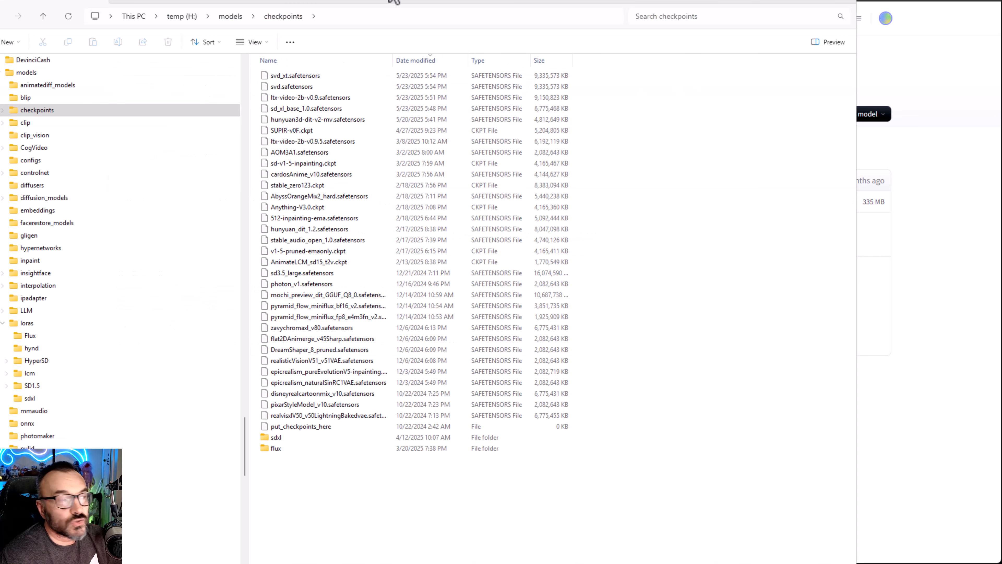
pyautogui.moveTo(412, 6); pyautogui.dragTo(417, 6)
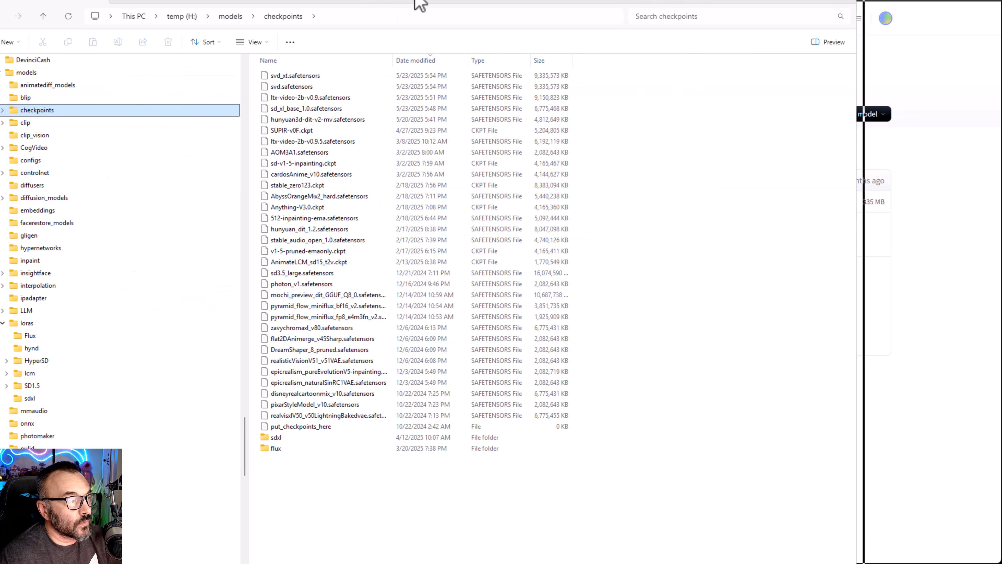
pyautogui.click(34, 113)
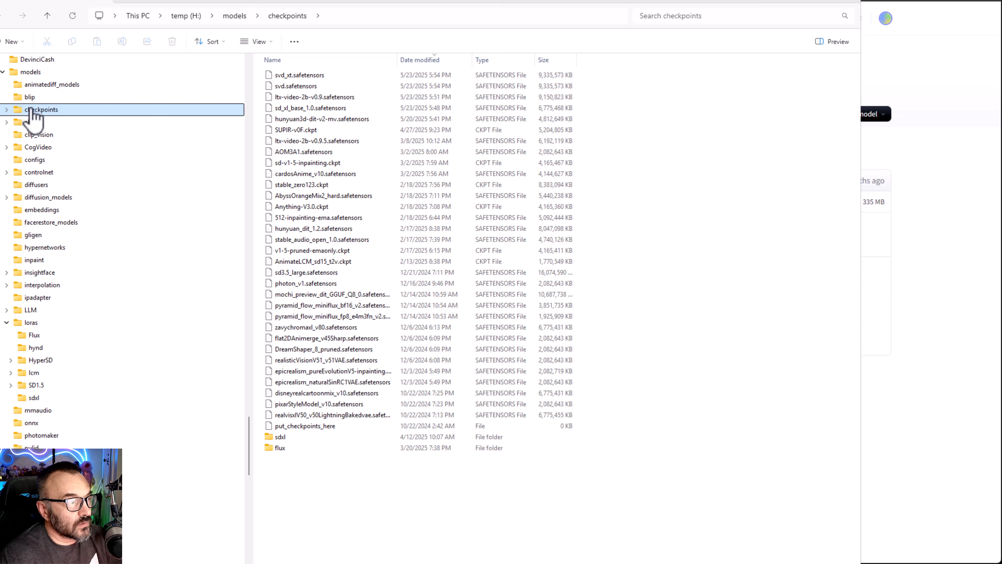
pyautogui.click(294, 447)
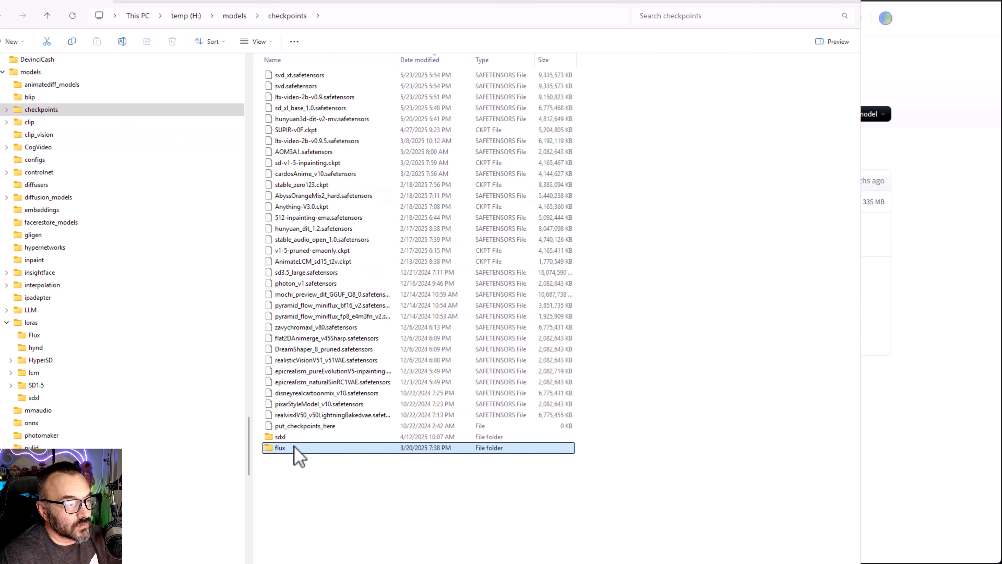
pyautogui.doubleClick(294, 447)
pyautogui.click(115, 121)
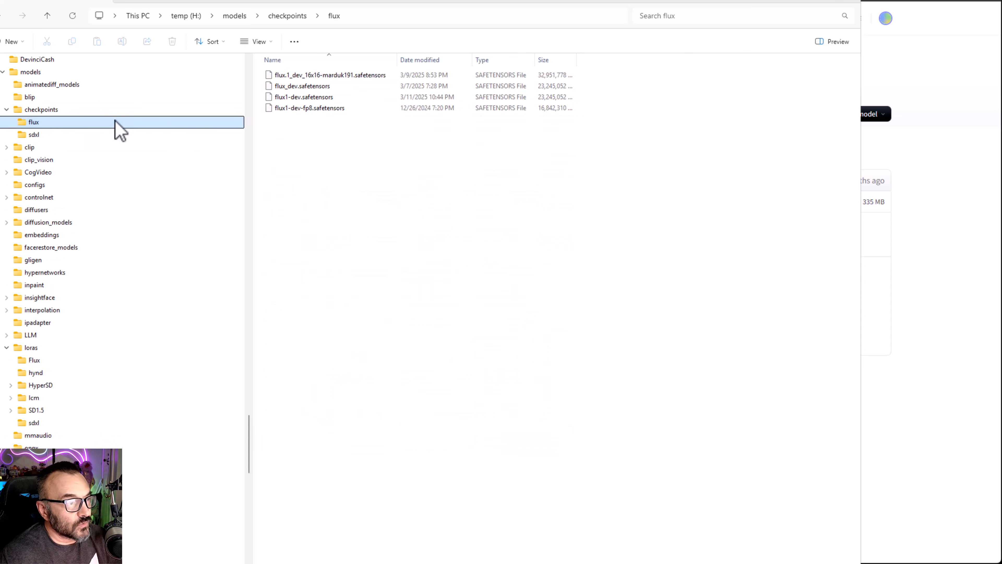
# View the text encoder files in the models\clip folder and the VAE files in the models\vae folder.
pyautogui.click(75, 110)
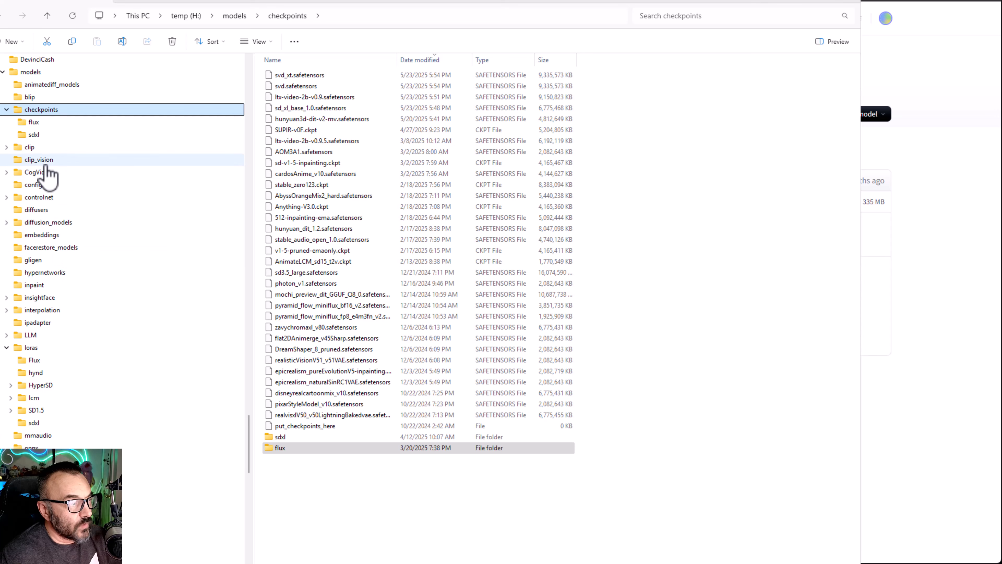
pyautogui.click(56, 148)
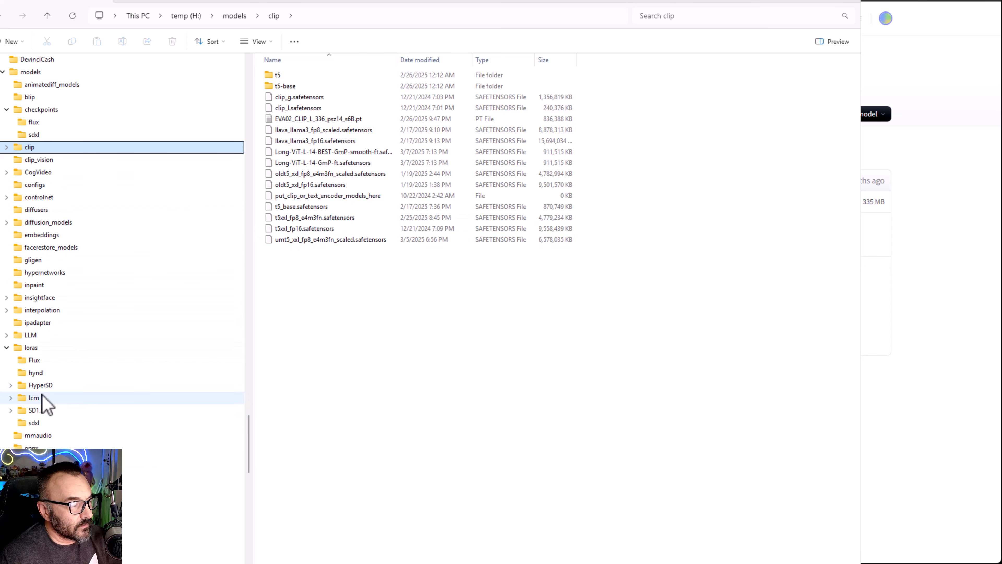
pyautogui.click(63, 548)
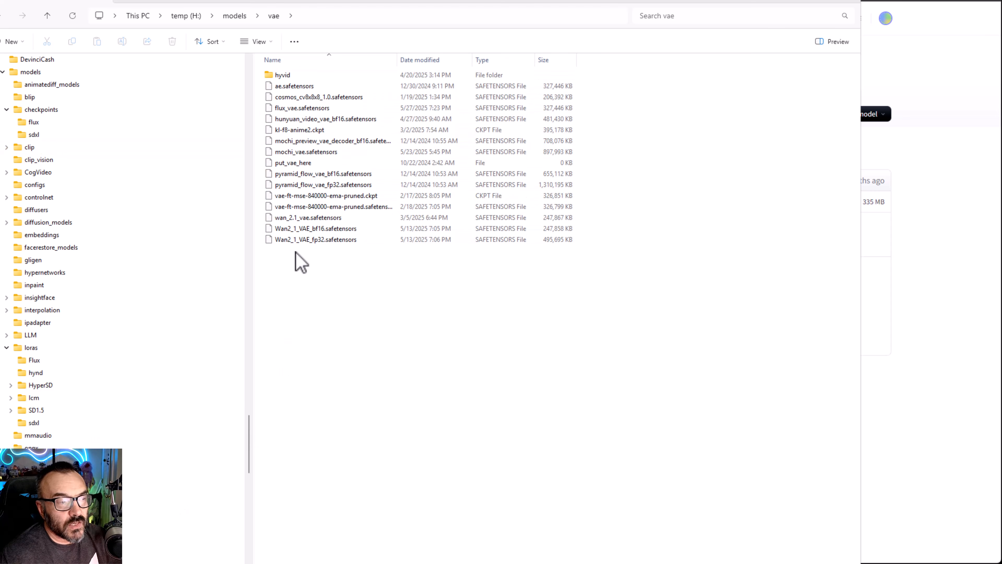
# Switch to the ComfyUI-FluxTrainer GitHub page and read the README's installation requirements, additional nodes, and model and VAE notes.
pyautogui.scroll(-1, 223, 268)
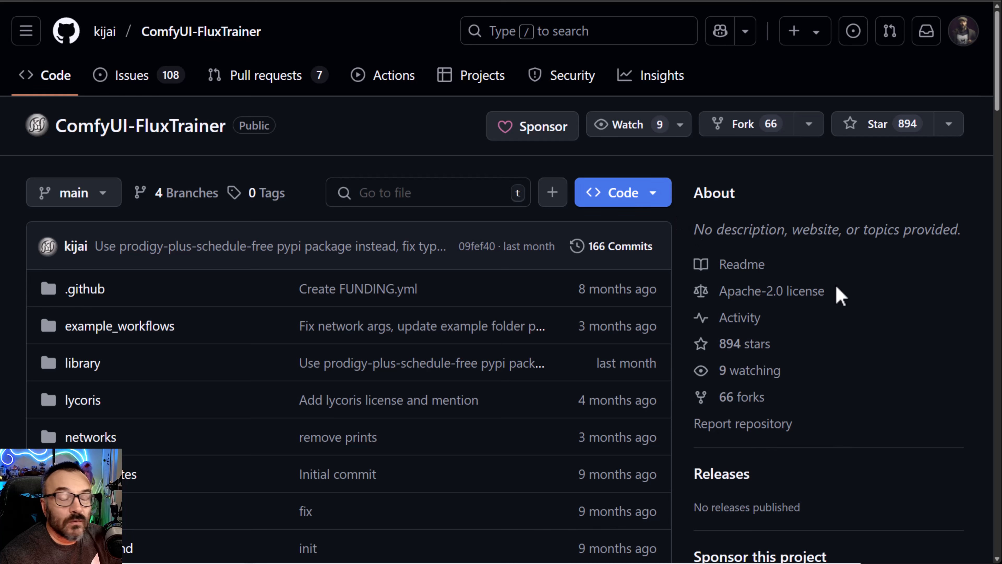
pyautogui.scroll(-20, 840, 296)
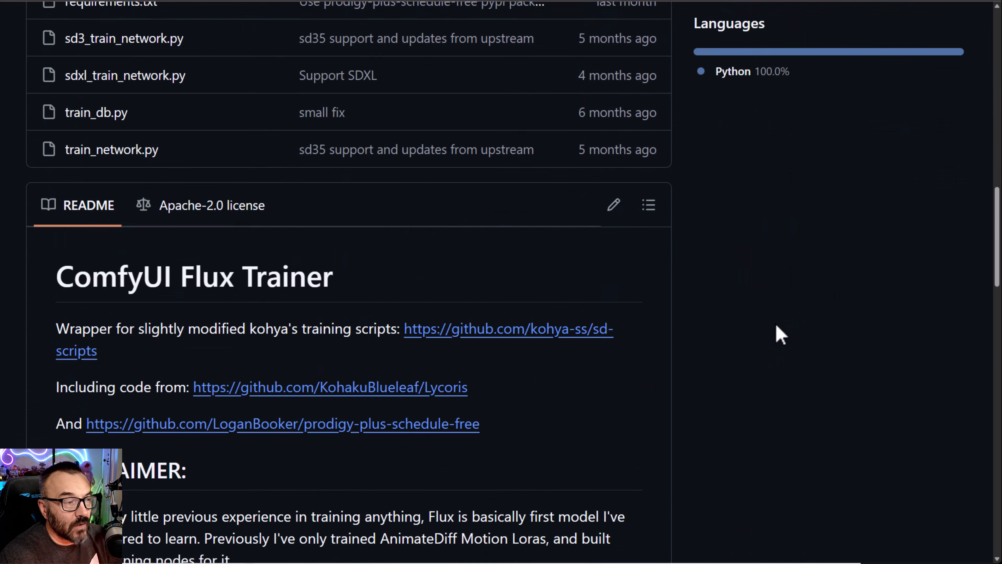
pyautogui.scroll(-15, 779, 336)
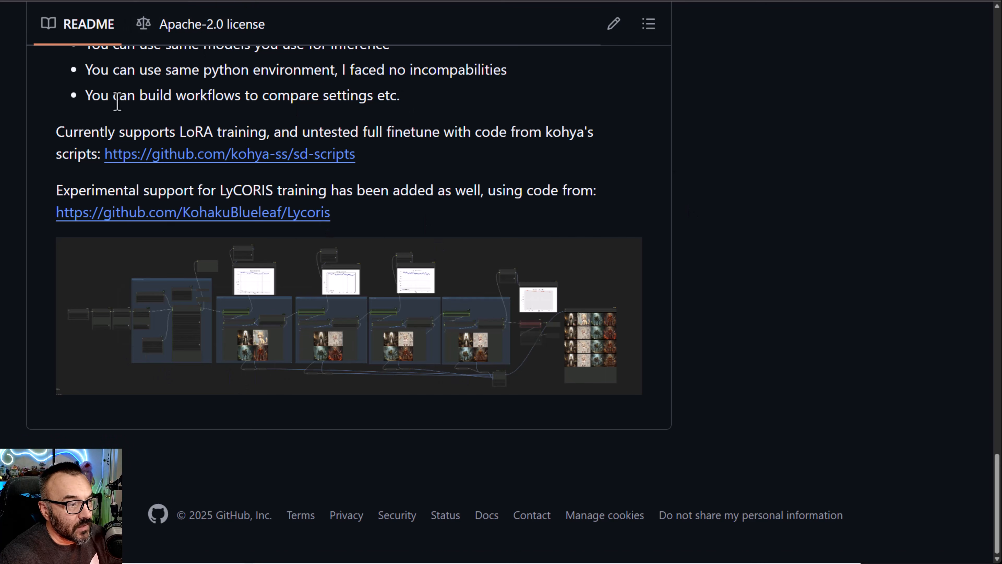
pyautogui.scroll(5, 419, 237)
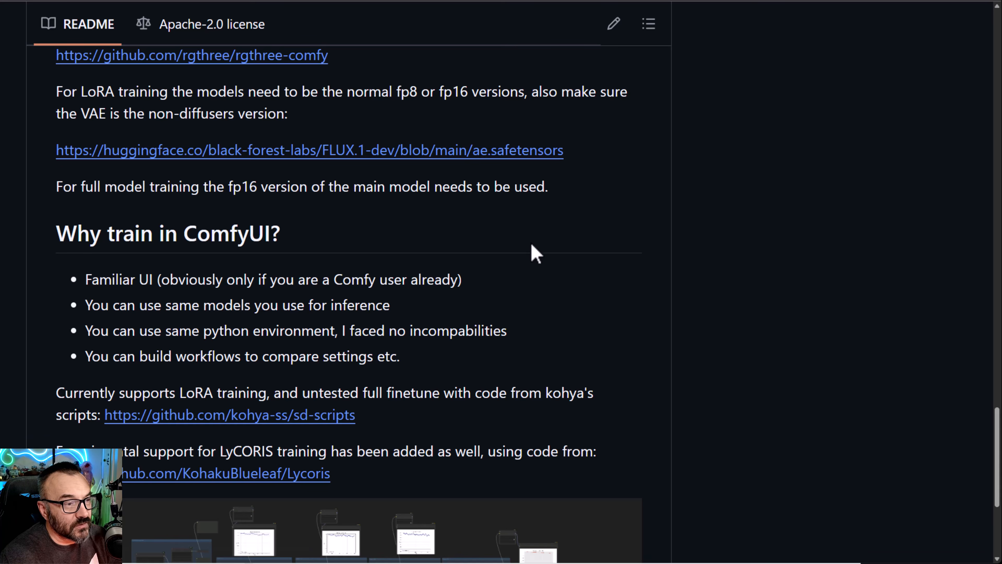
pyautogui.scroll(3, 535, 253)
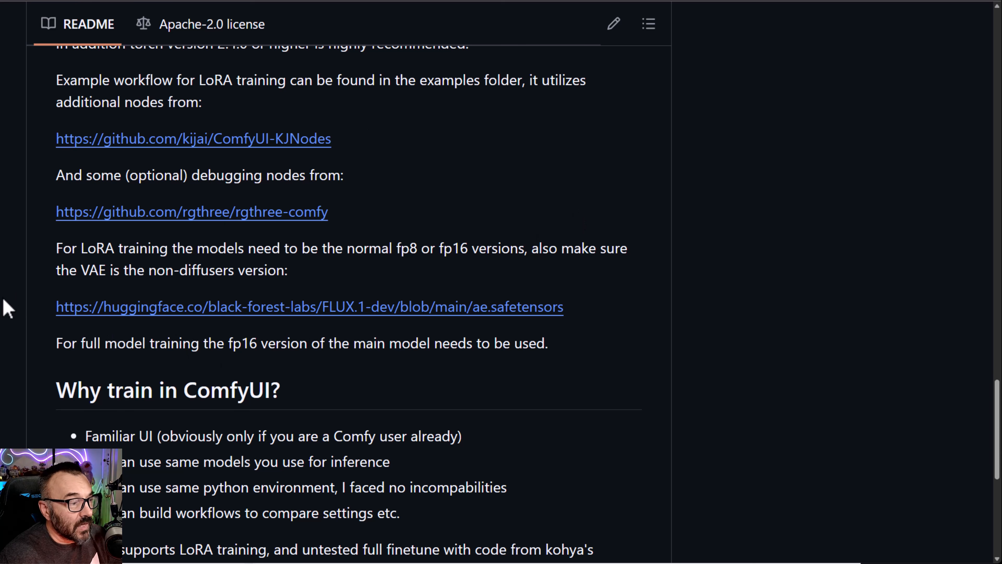
pyautogui.scroll(2, 322, 179)
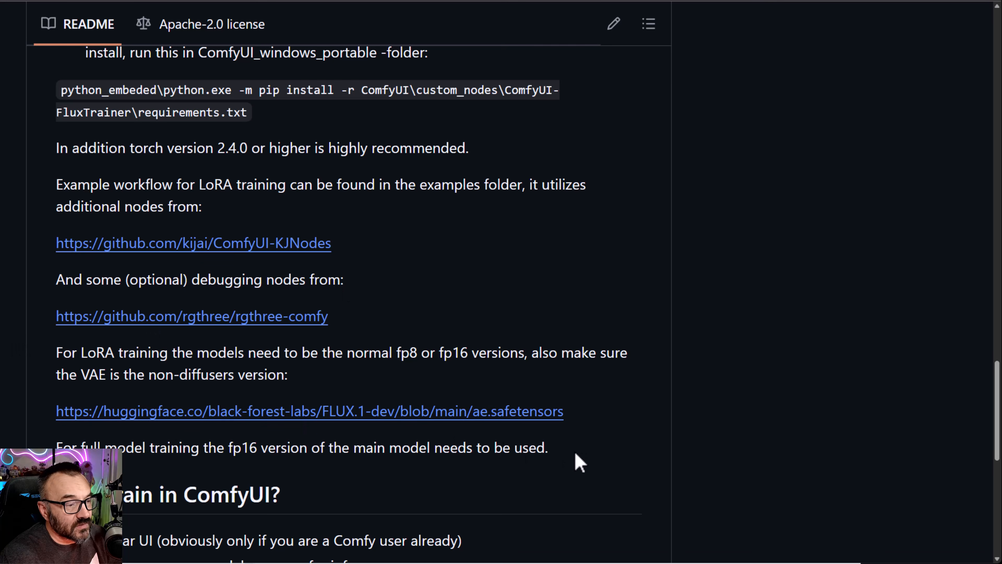
pyautogui.scroll(-1, 600, 454)
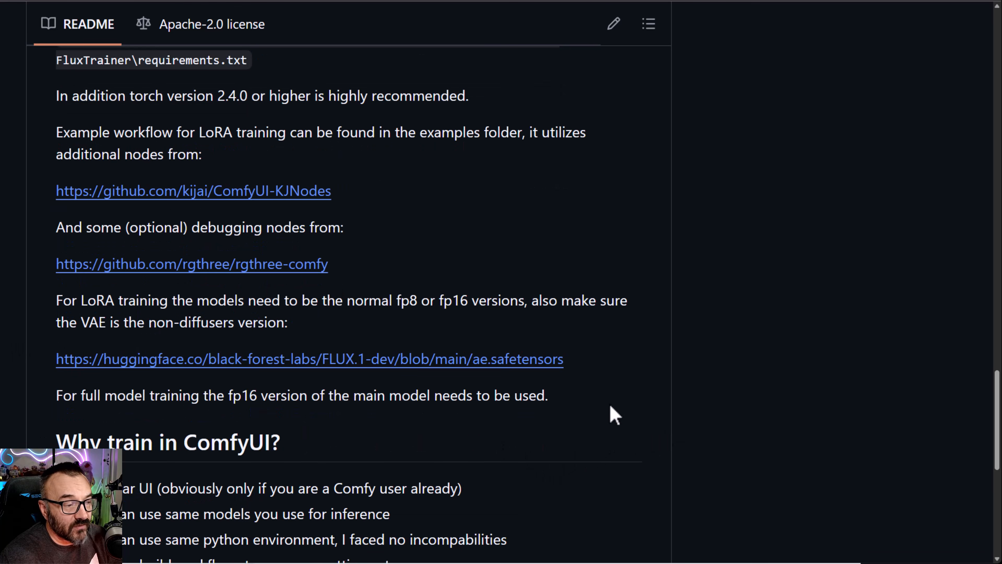
pyautogui.scroll(-6, 610, 405)
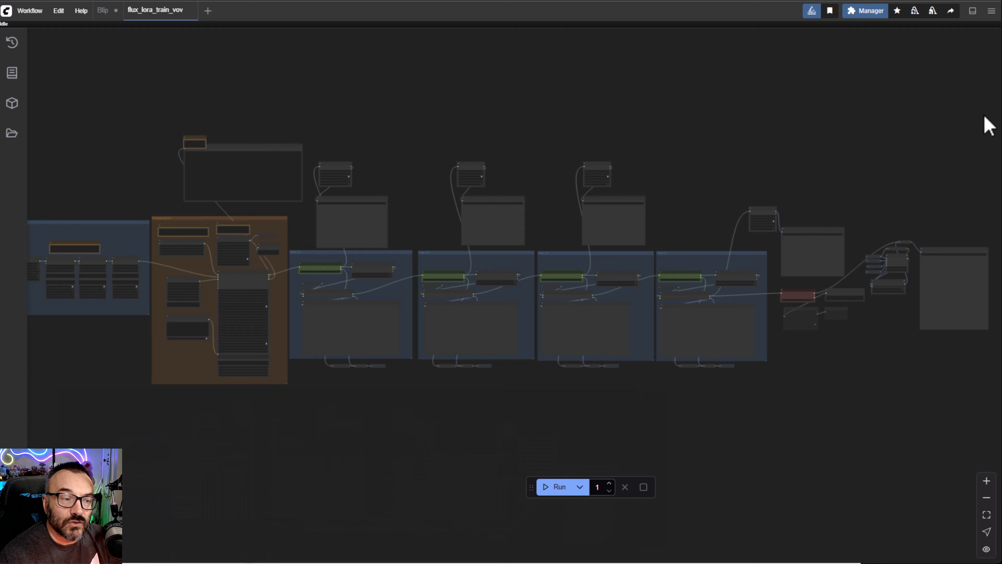
# Switch to the flux_lora_train_vov workflow in ComfyUI and examine its overall layout and the Train_01 and Train_02 groups.
pyautogui.moveTo(334, 117); pyautogui.dragTo(327, 118)
pyautogui.moveTo(381, 375); pyautogui.dragTo(446, 379)
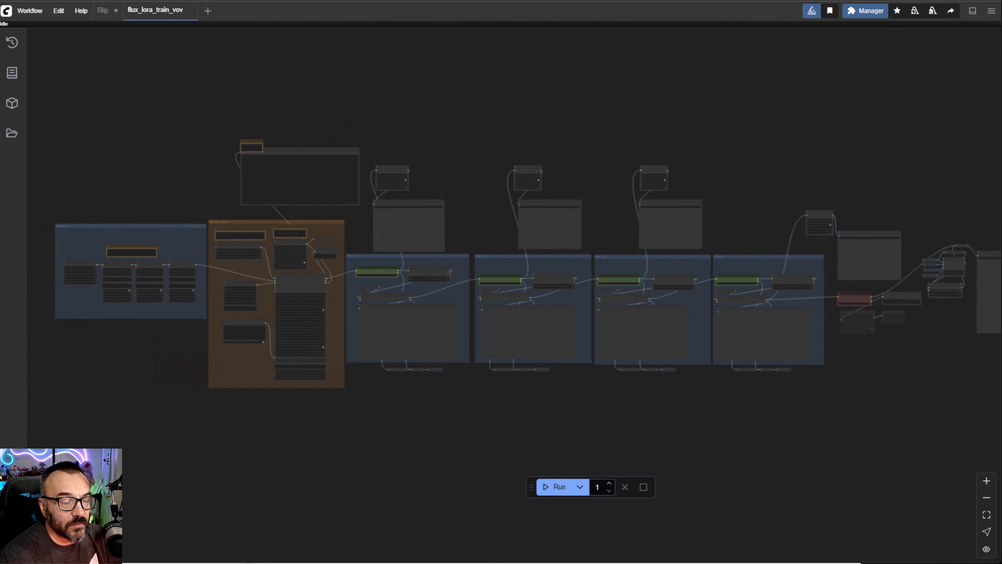
pyautogui.scroll(6, 358, 325)
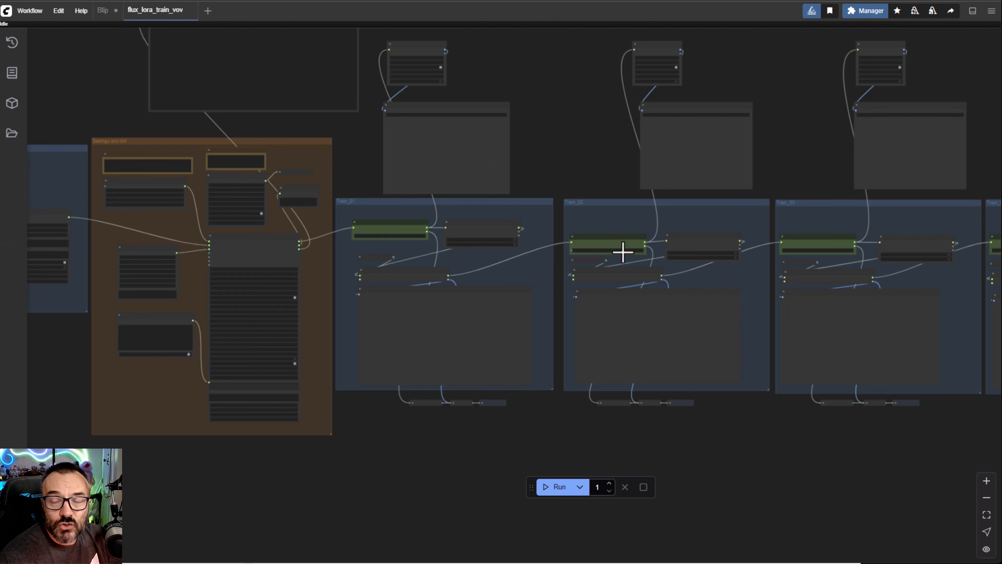
pyautogui.scroll(4, 623, 252)
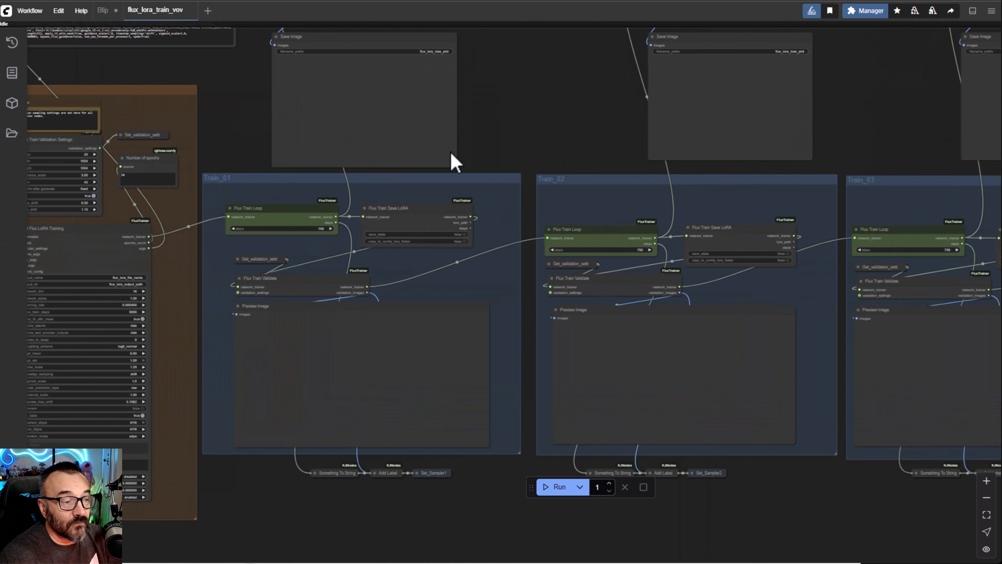
# View the ComfyUI Manager window from the training workflow and close it again.
pyautogui.moveTo(485, 134); pyautogui.dragTo(712, 105)
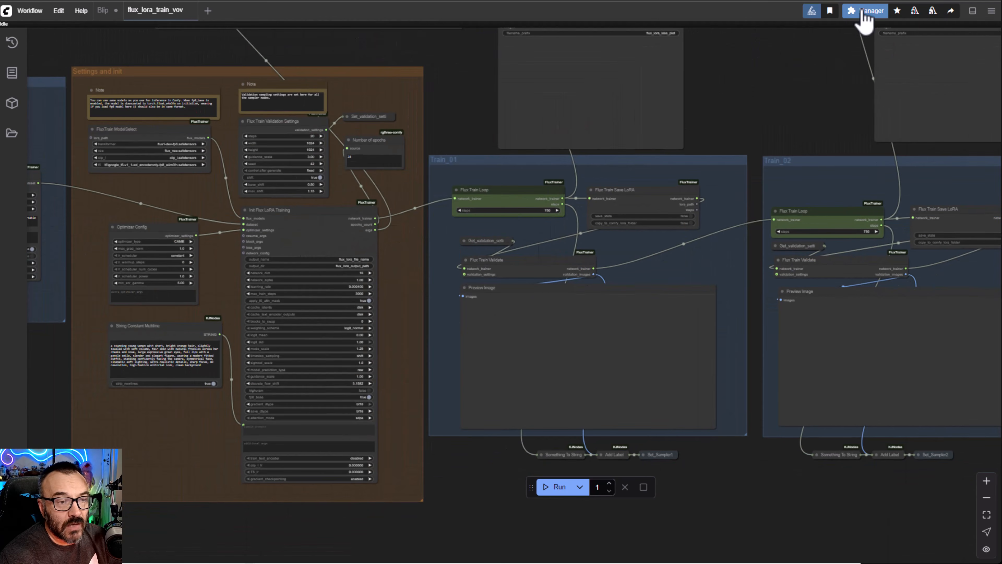
pyautogui.click(863, 16)
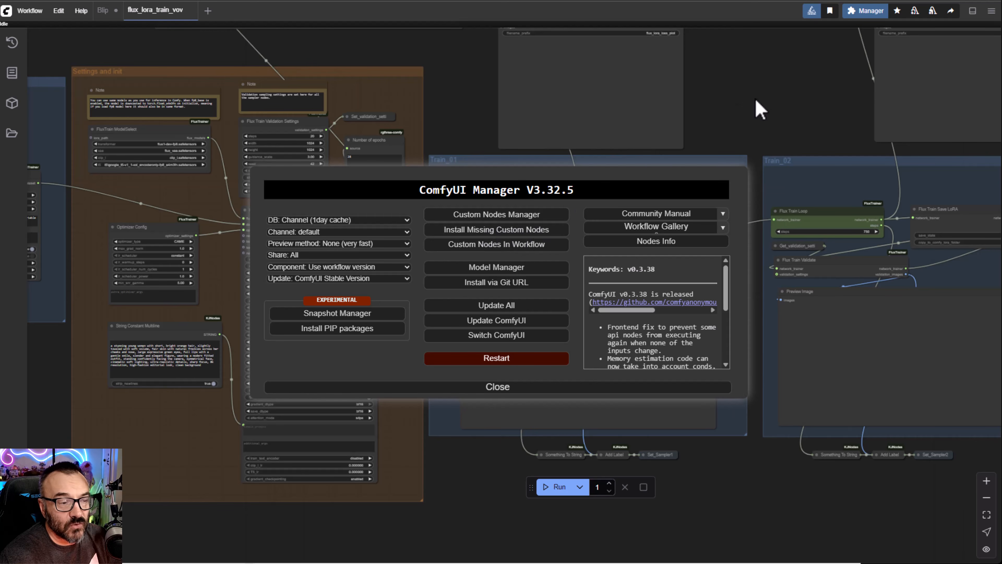
pyautogui.click(533, 389)
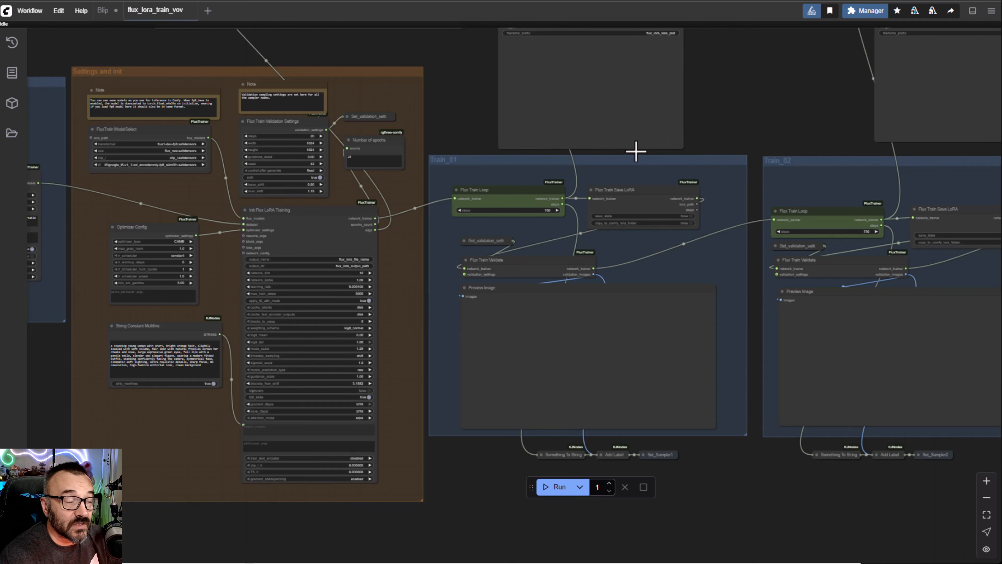
# Examine the TrainDatasetGeneralConfig and TrainDatasetAdd nodes in the workflow's Dataset group.
pyautogui.hscroll(-5, 497, 268)
pyautogui.scroll(-3, 497, 268)
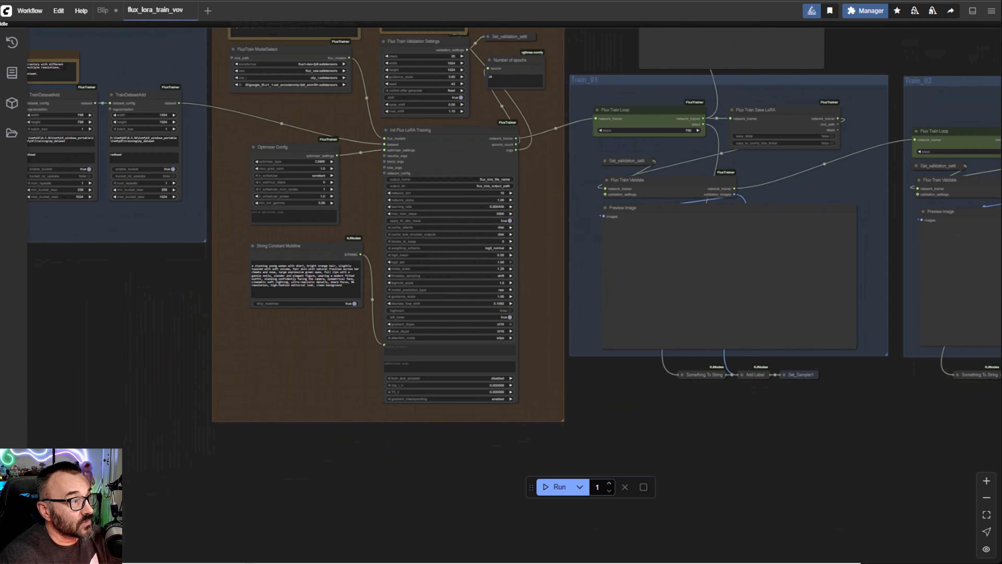
pyautogui.moveTo(121, 342); pyautogui.dragTo(521, 391)
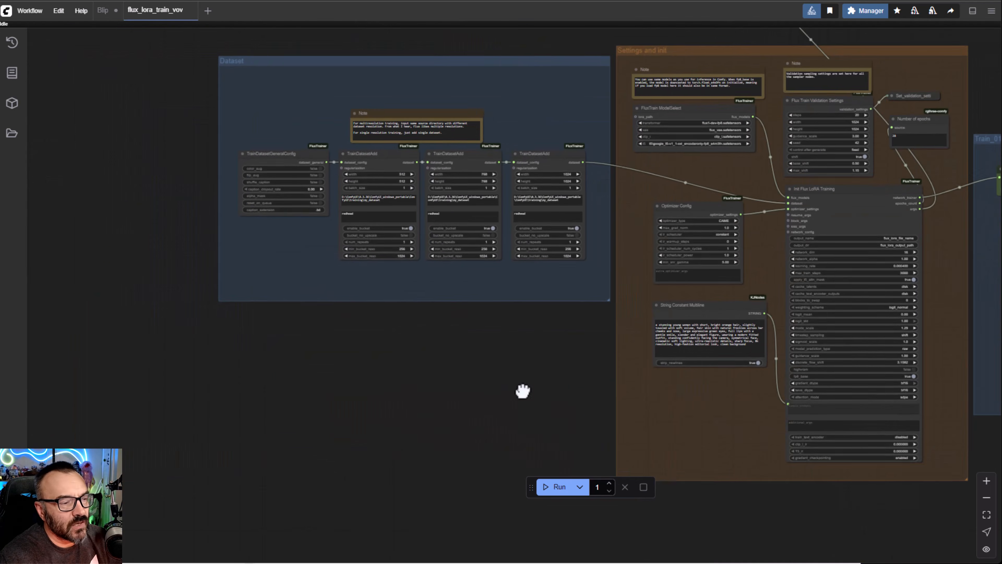
pyautogui.scroll(5, 289, 154)
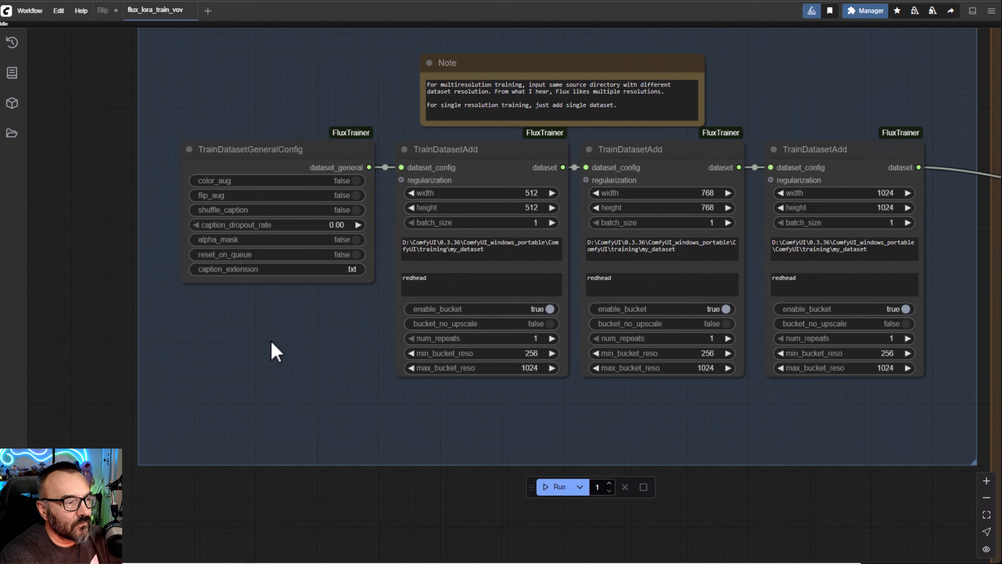
pyautogui.moveTo(273, 349); pyautogui.dragTo(221, 371)
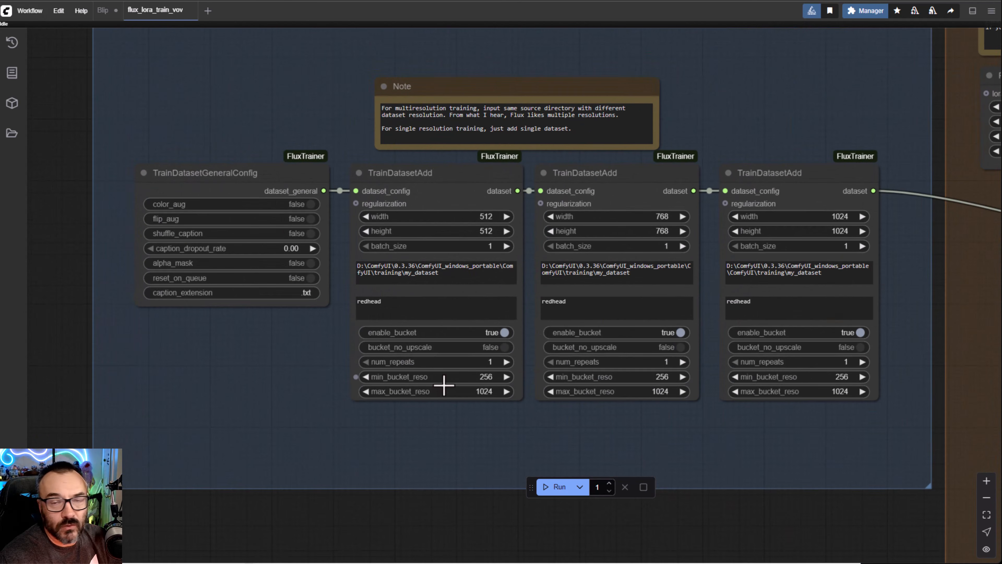
pyautogui.scroll(3, 268, 386)
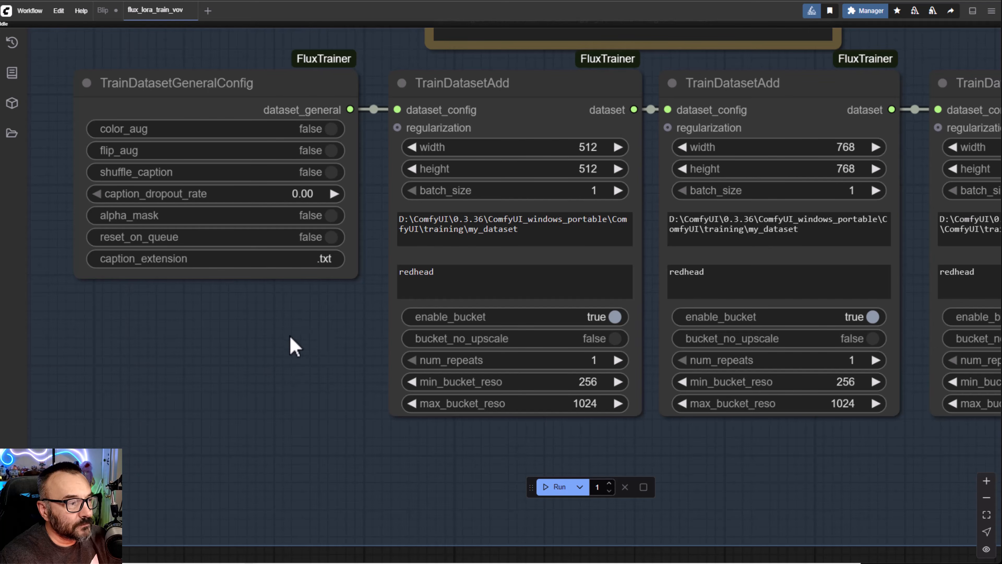
pyautogui.moveTo(291, 347); pyautogui.dragTo(222, 379)
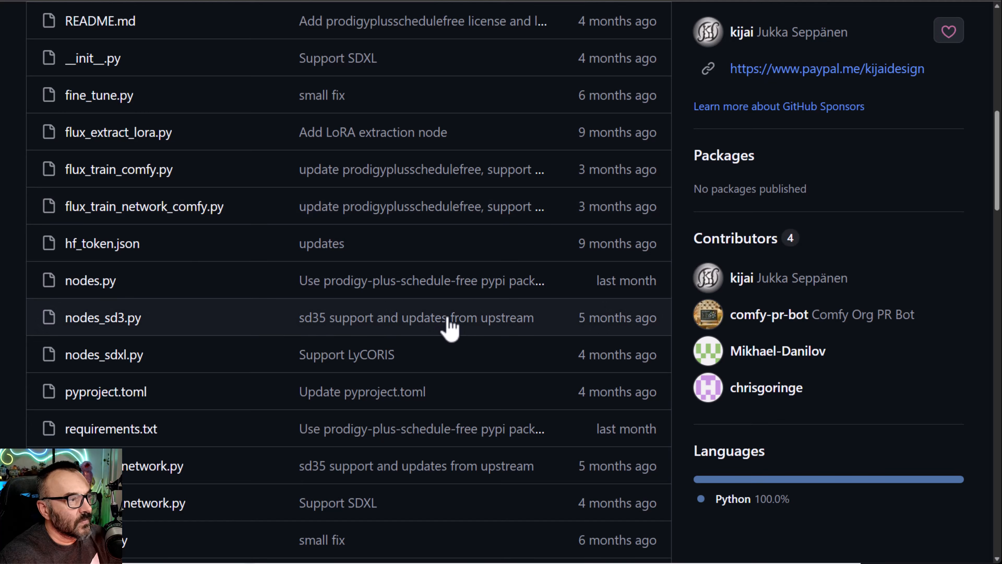
# Switch to the ComfyUI-FluxTrainer GitHub repository and open its example_workflows folder.
pyautogui.scroll(5, 445, 327)
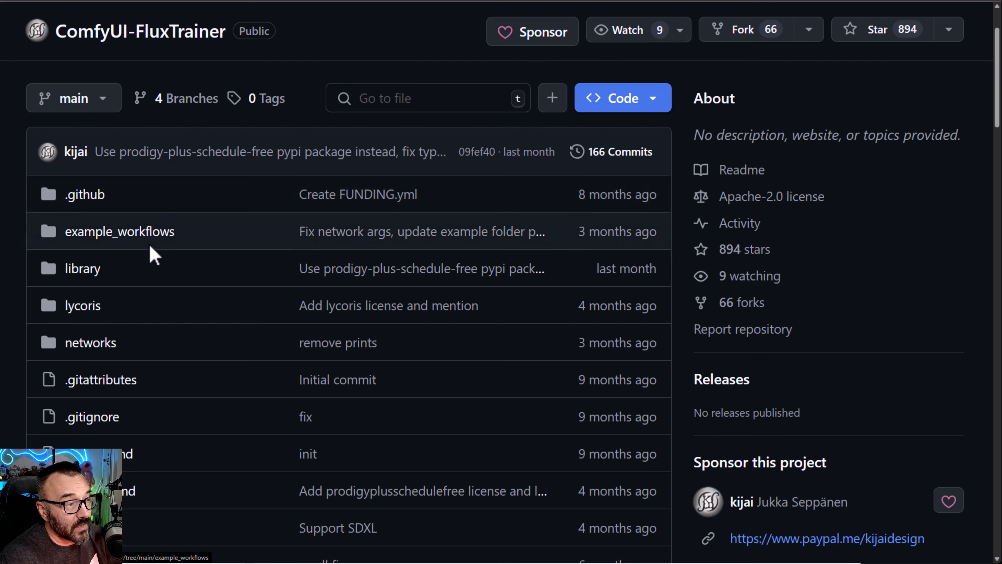
pyautogui.scroll(2, 150, 254)
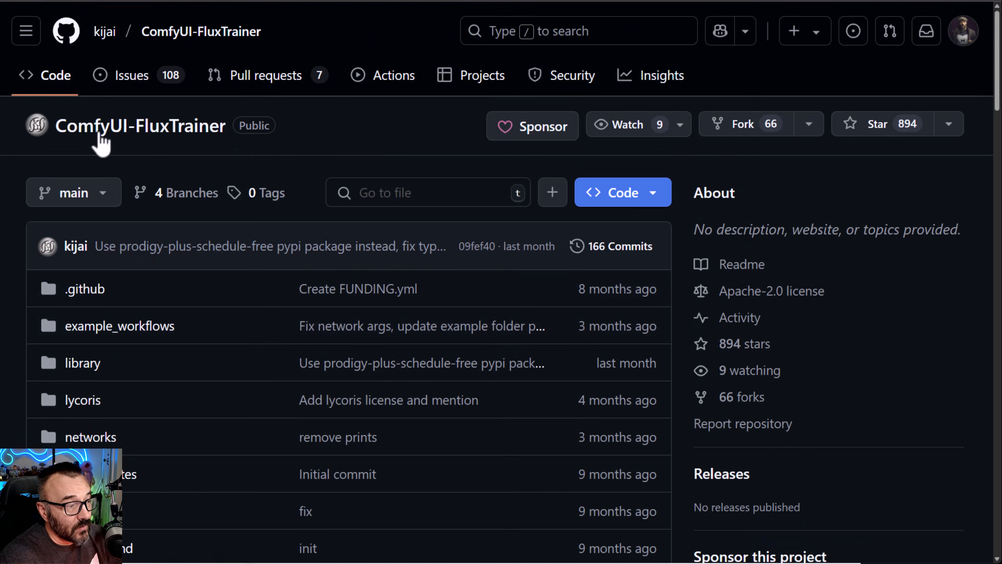
pyautogui.click(150, 333)
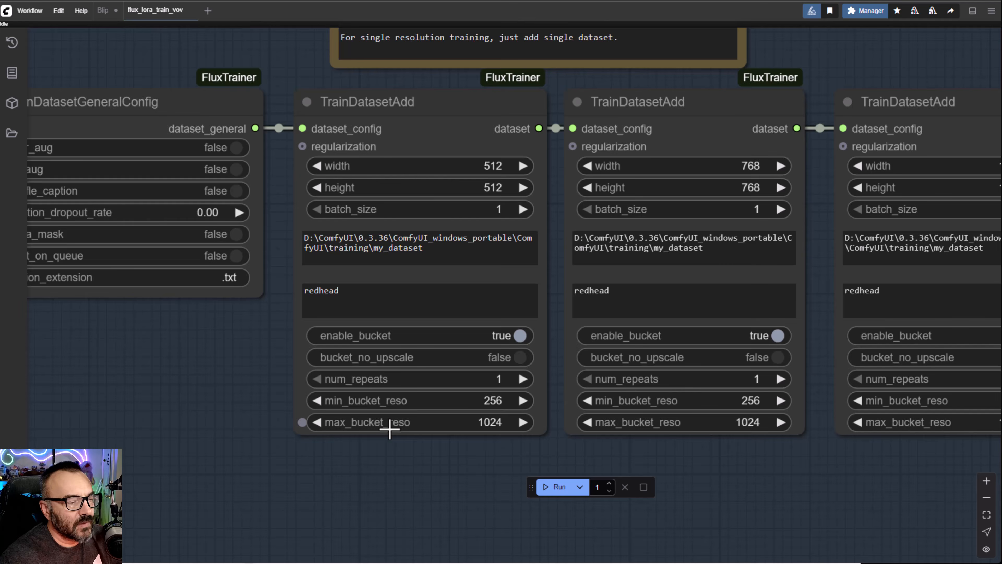
# Switch to File Explorer, open the training\my_dataset folder and look through its cached .npz files and face images.
pyautogui.moveTo(391, 425); pyautogui.dragTo(325, 433)
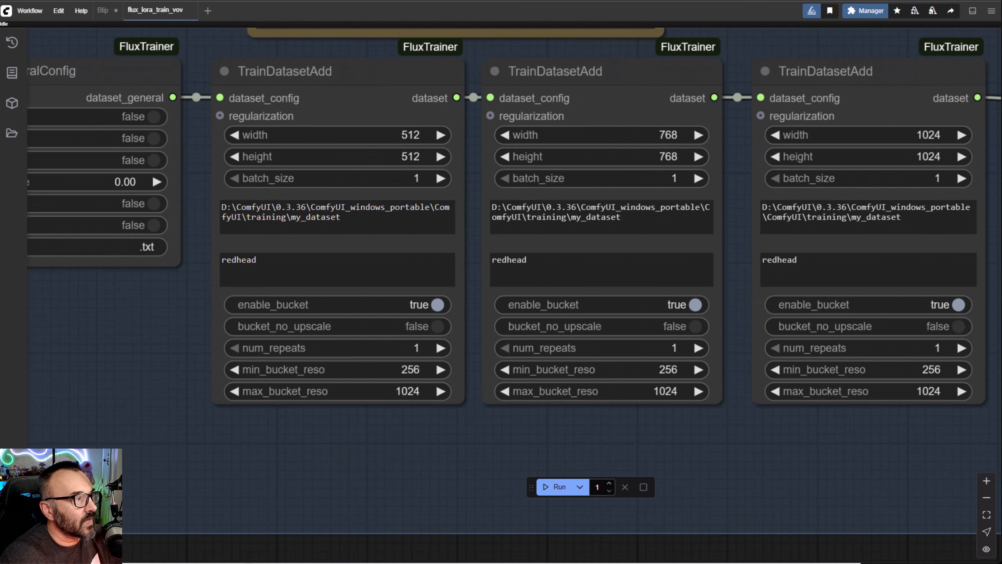
pyautogui.hotkey('alt', 'Tab')
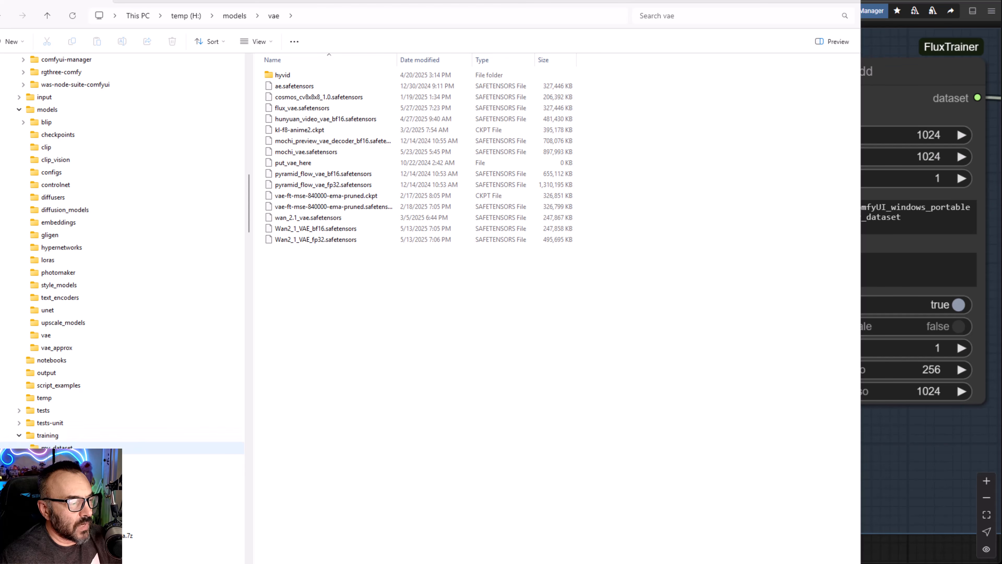
pyautogui.click(63, 447)
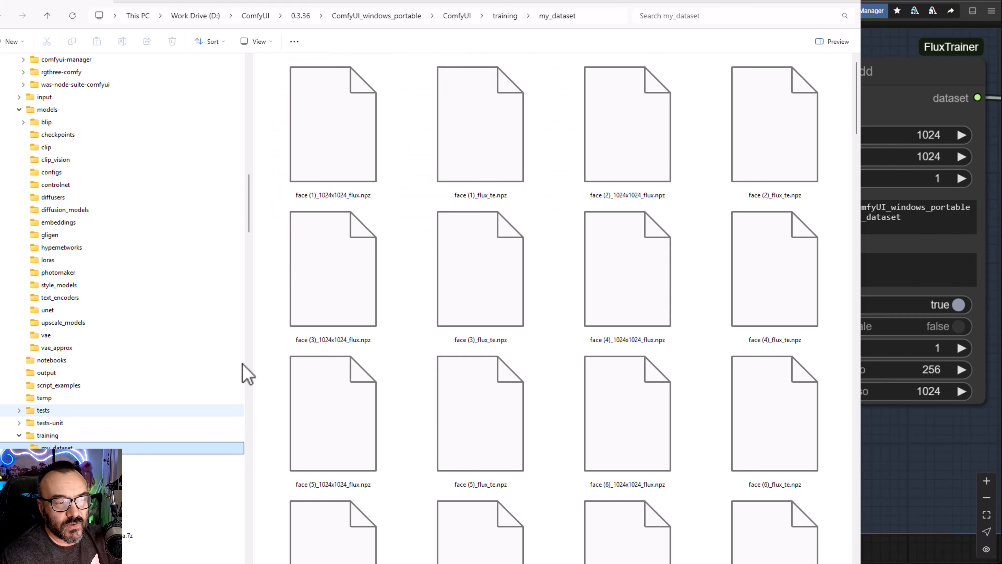
pyautogui.scroll(-15, 750, 298)
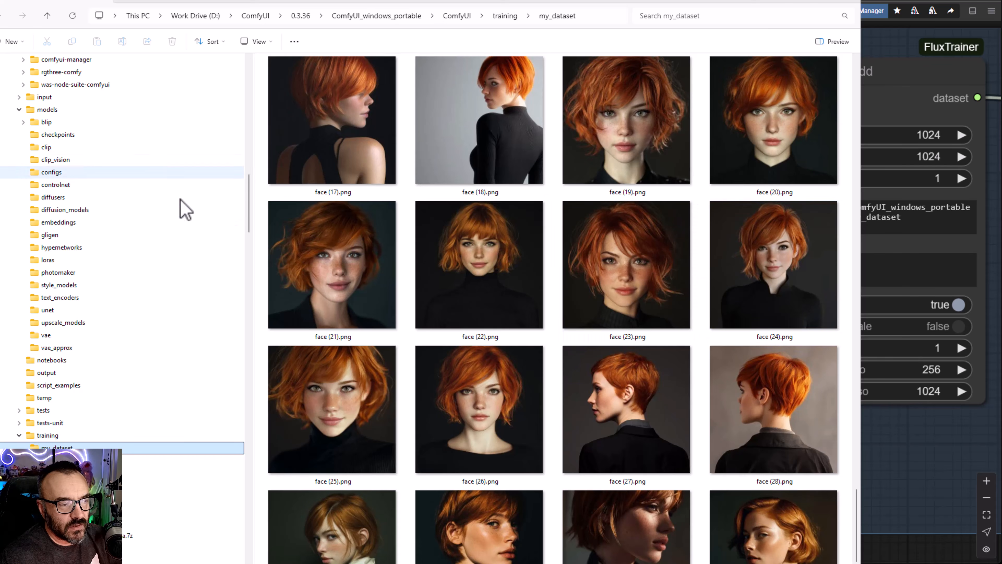
pyautogui.scroll(12, 632, 205)
pyautogui.scroll(-7, 592, 209)
pyautogui.scroll(3, 513, 237)
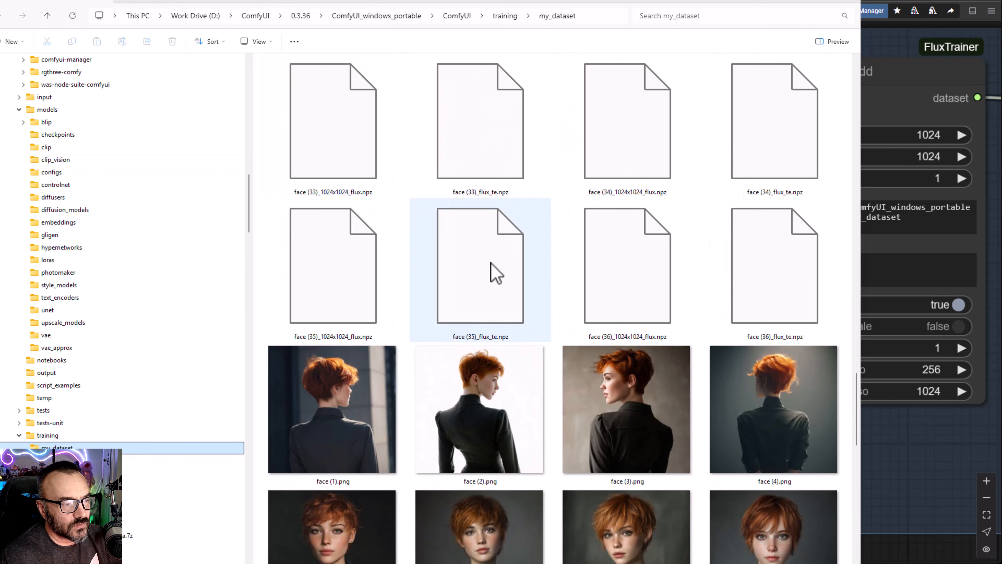
# Select the face PNG images in the my_dataset folder, starting from face (1).png.
pyautogui.click(327, 459)
pyautogui.scroll(-8, 642, 376)
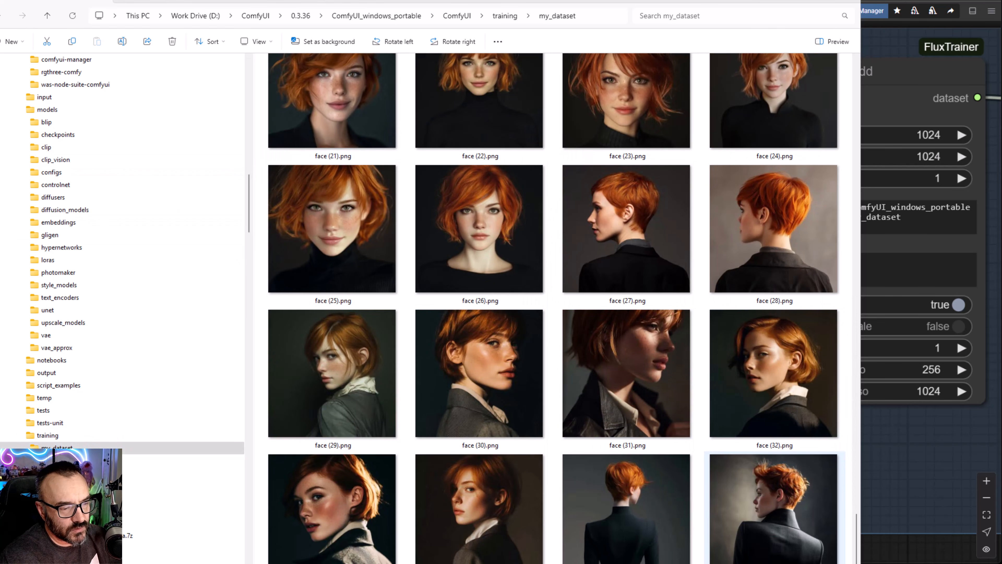
pyautogui.hotkey('ctrl', 'a')
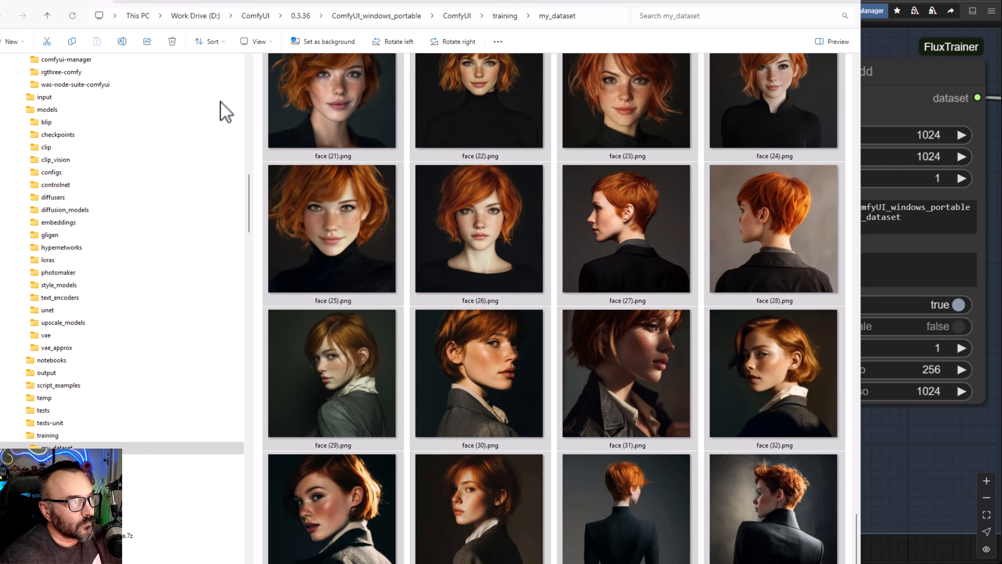
# Return to ComfyUI and highlight the dataset folder path in the 512 × 512 TrainDatasetAdd node.
pyautogui.click(911, 470)
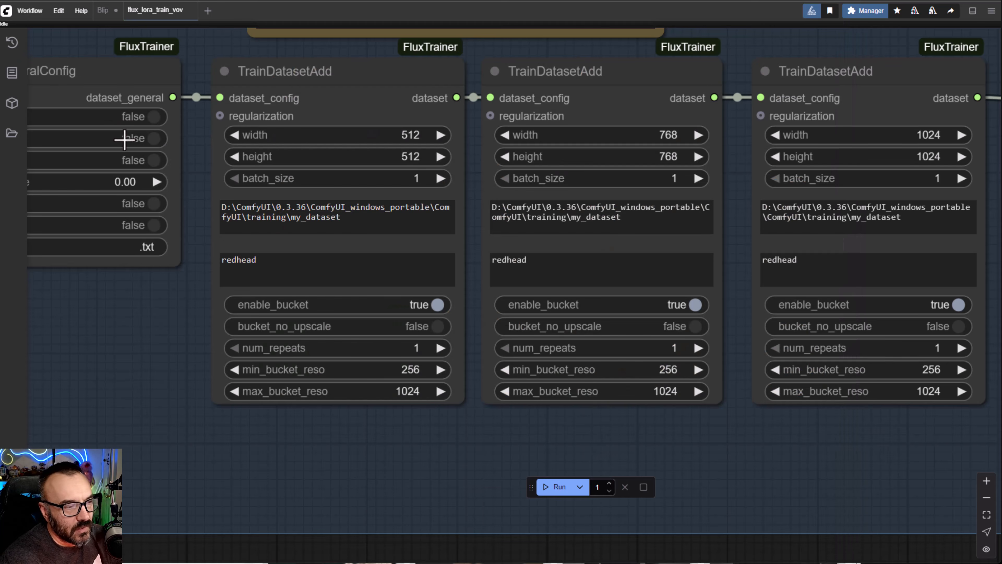
pyautogui.tripleClick(348, 228)
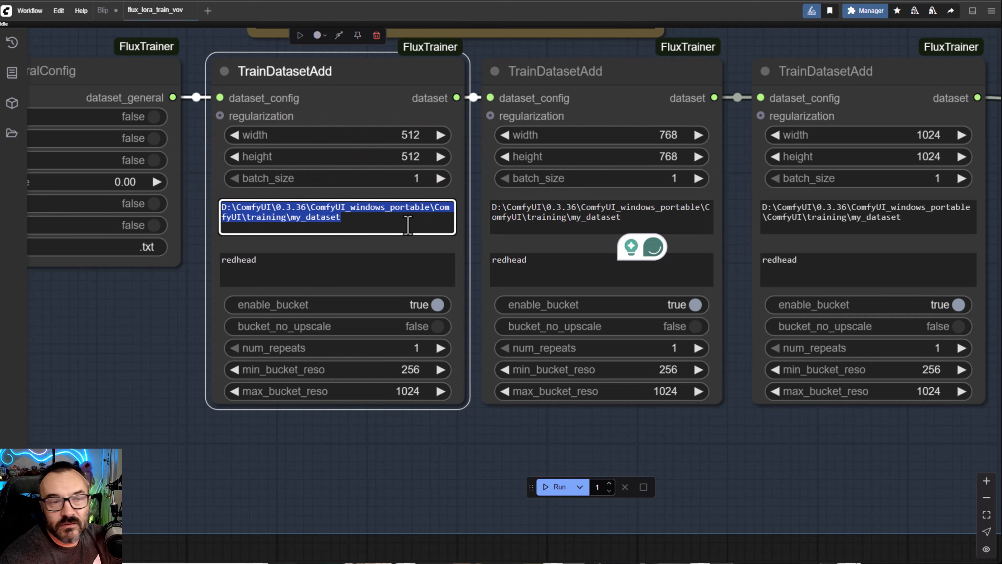
pyautogui.click(373, 225)
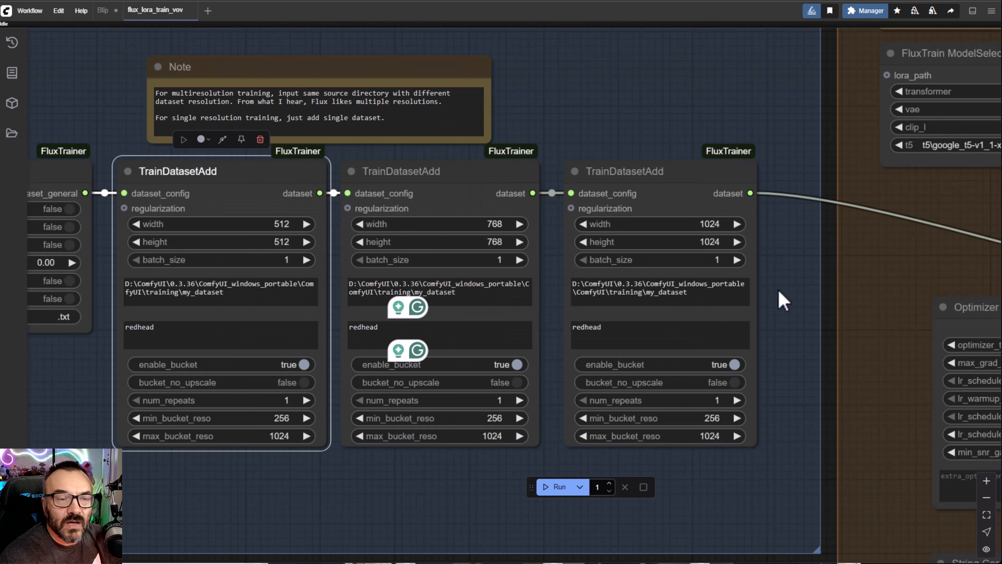
# Review the Optimizer Config and Init Flux LoRA Training parameters in the Settings and init group.
pyautogui.moveTo(764, 235); pyautogui.dragTo(297, 347)
pyautogui.moveTo(632, 304); pyautogui.dragTo(471, 145)
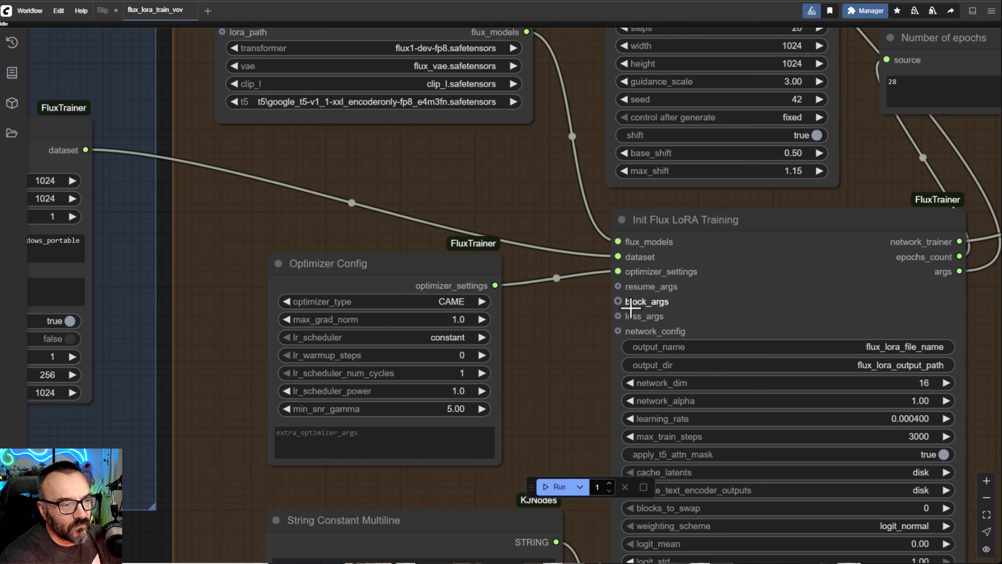
pyautogui.scroll(-1, 547, 343)
pyautogui.moveTo(569, 305); pyautogui.dragTo(634, 137)
pyautogui.moveTo(645, 293); pyautogui.dragTo(610, 151)
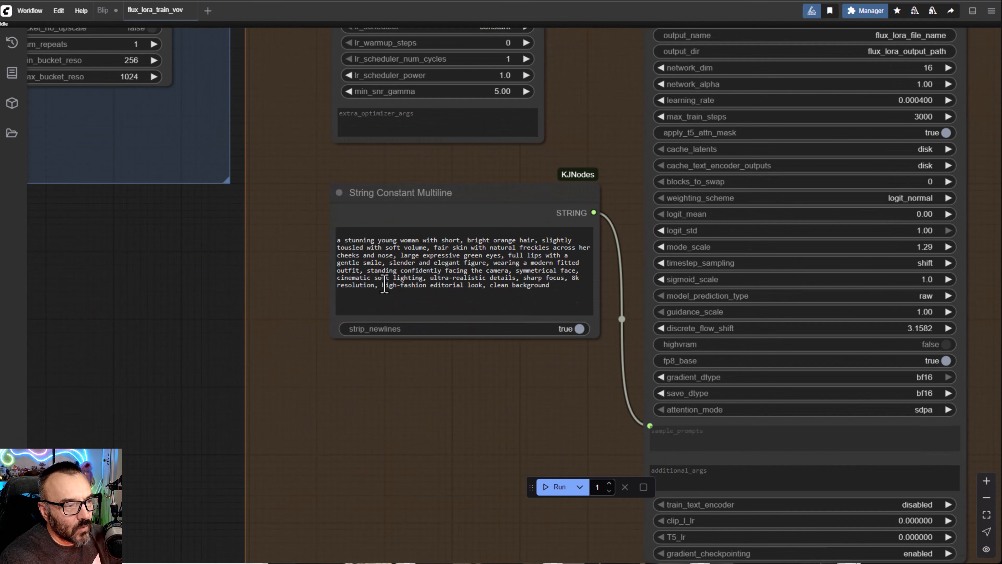
# Read the whole sample prompt in the String Constant Multiline node, highlighting its text and deselecting it.
pyautogui.scroll(5, 355, 256)
pyautogui.moveTo(564, 127); pyautogui.dragTo(564, 149)
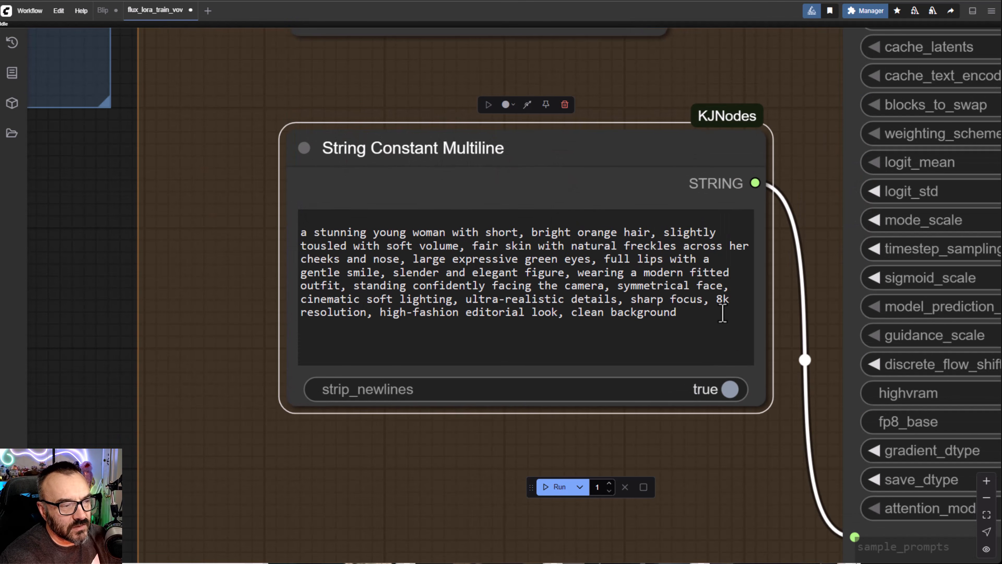
pyautogui.moveTo(676, 313); pyautogui.dragTo(185, 218)
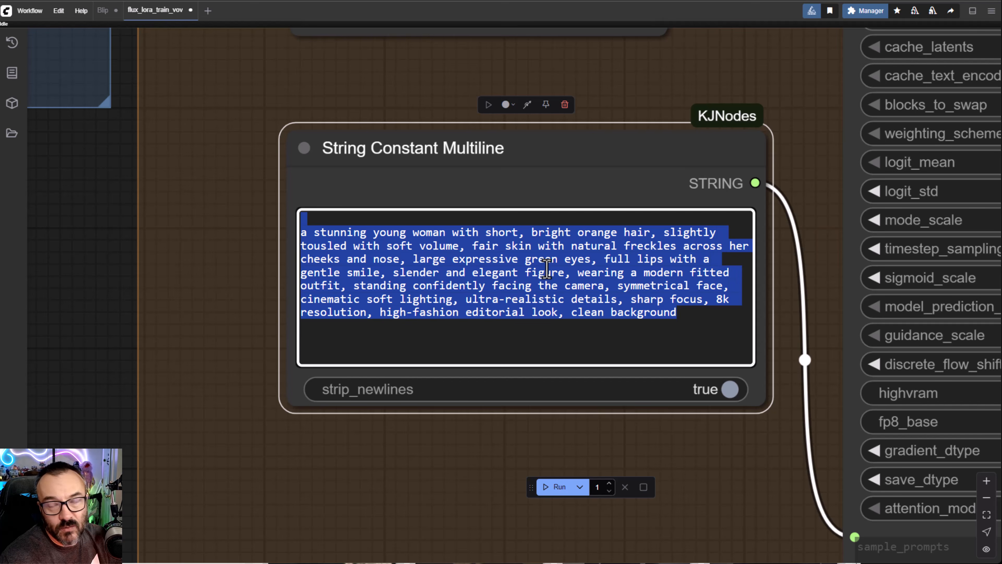
pyautogui.scroll(-5, 546, 268)
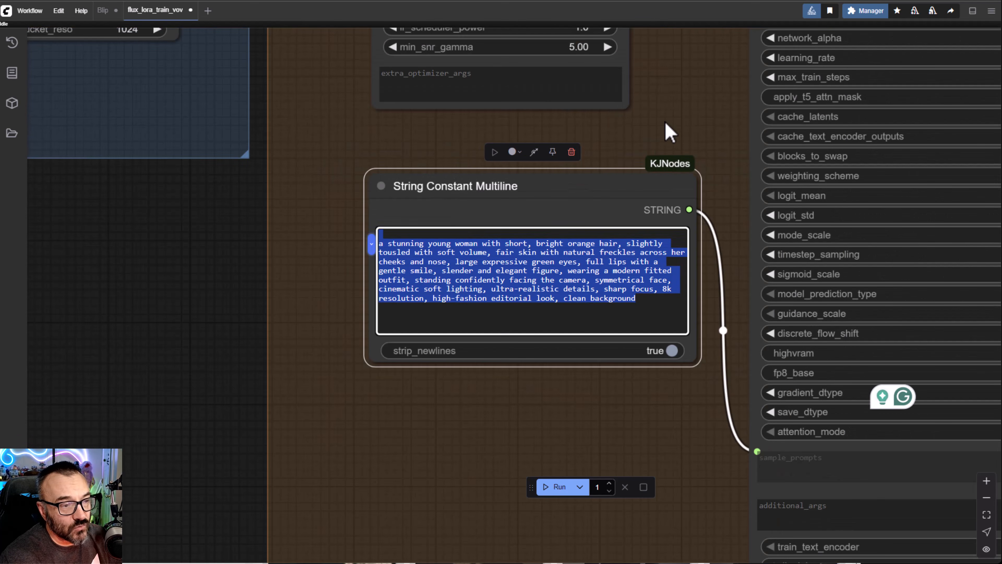
pyautogui.click(679, 115)
# Examine the Optimizer Config values and the transformer, VAE, clip_l and t5 files chosen in FluxTrain ModelSelect.
pyautogui.scroll(-4, 687, 91)
pyautogui.moveTo(684, 77); pyautogui.dragTo(530, 331)
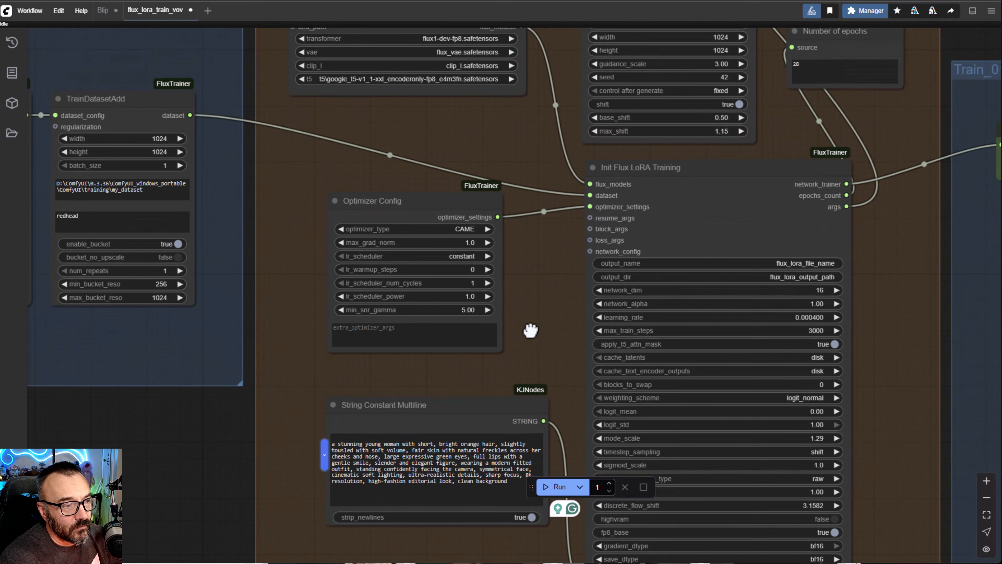
pyautogui.scroll(3, 379, 222)
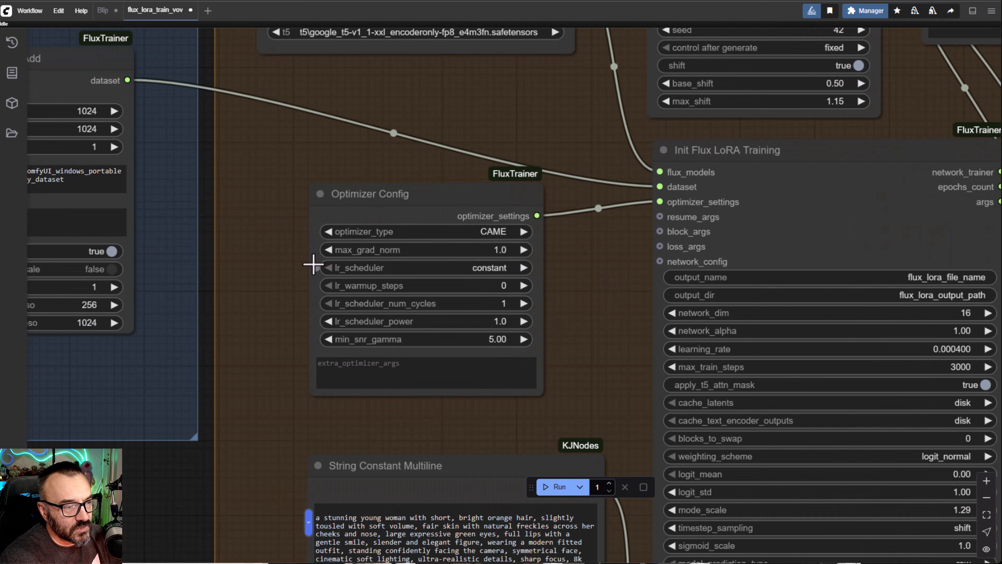
pyautogui.moveTo(591, 174); pyautogui.dragTo(578, 425)
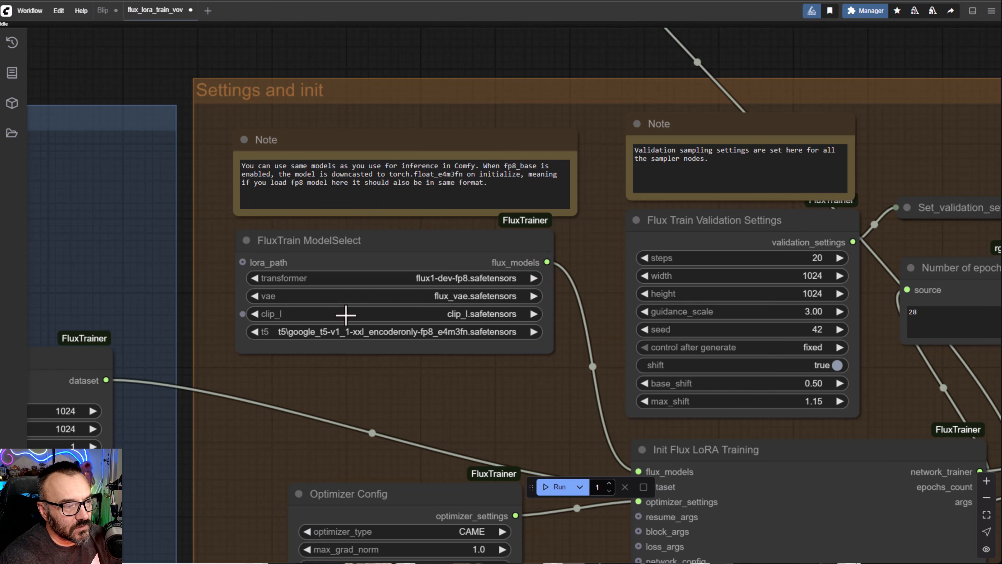
pyautogui.scroll(5, 346, 315)
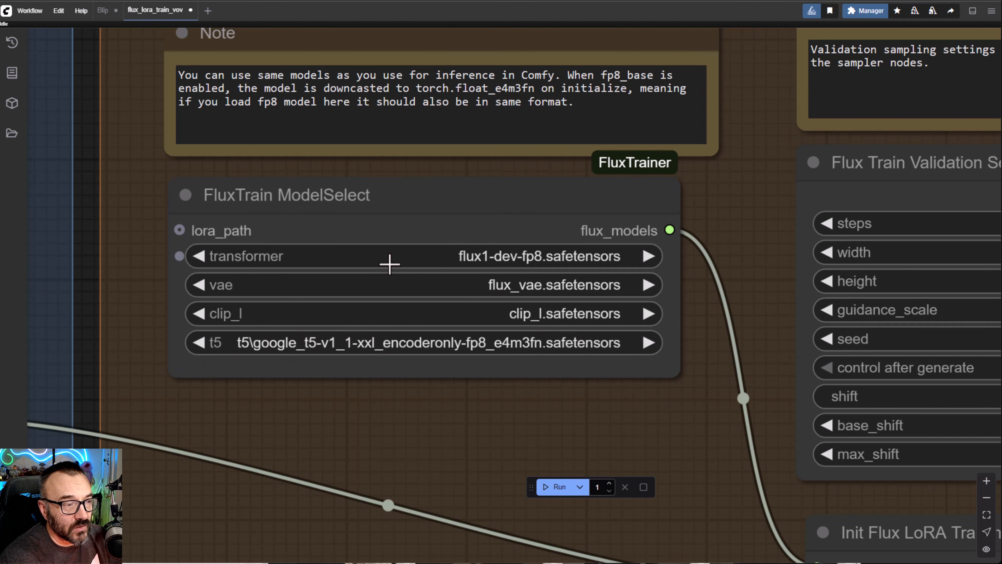
pyautogui.click(580, 290)
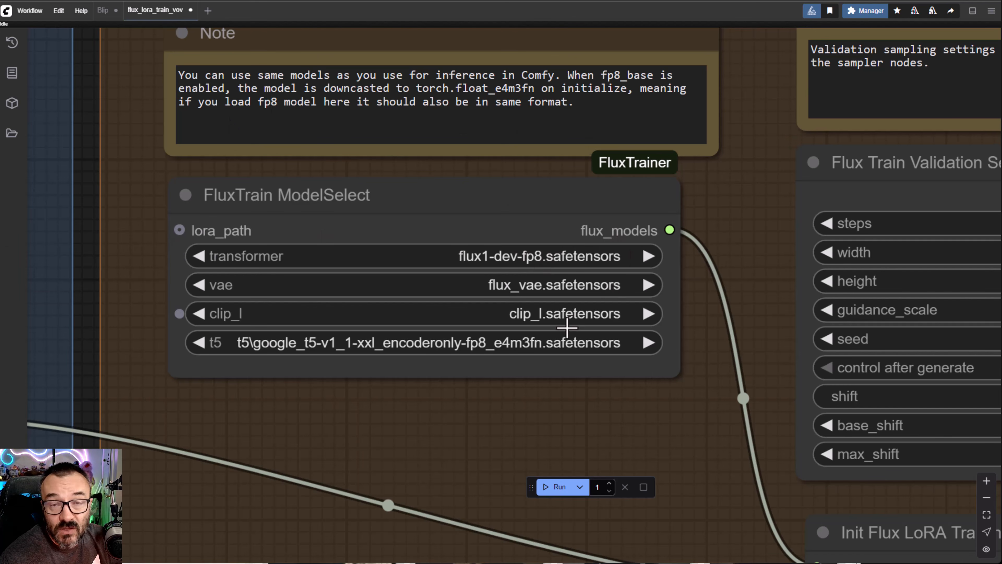
# View the training arguments text above the Settings and init group, plus the validation settings and epochs nodes.
pyautogui.scroll(-6, 544, 308)
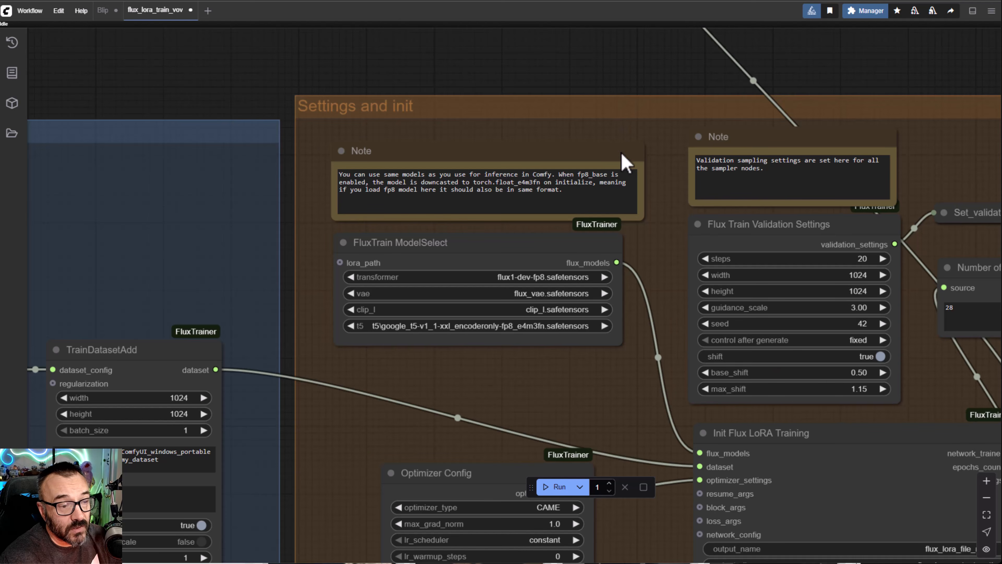
pyautogui.scroll(-3, 915, 373)
pyautogui.moveTo(813, 151); pyautogui.dragTo(556, 353)
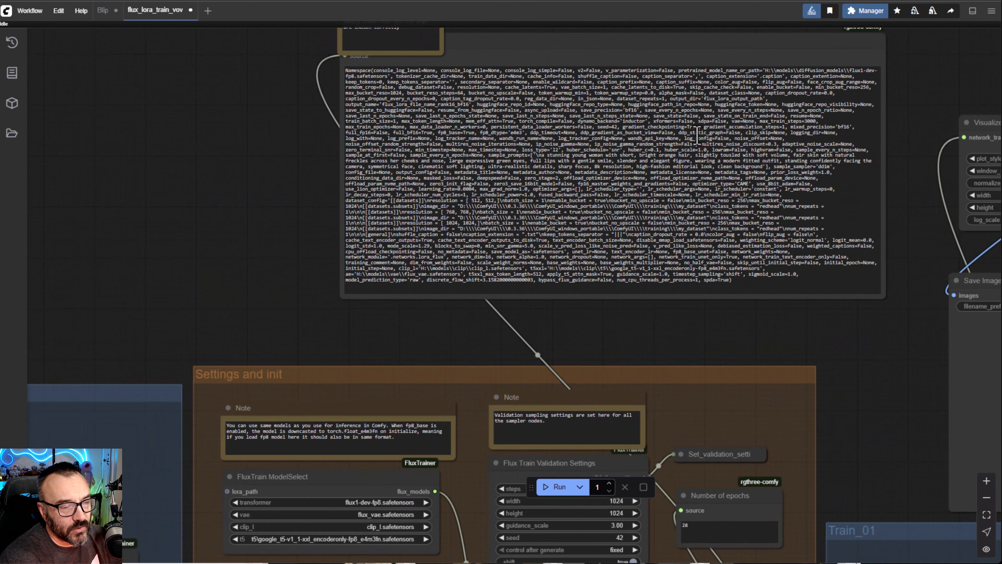
pyautogui.moveTo(727, 432); pyautogui.dragTo(690, 103)
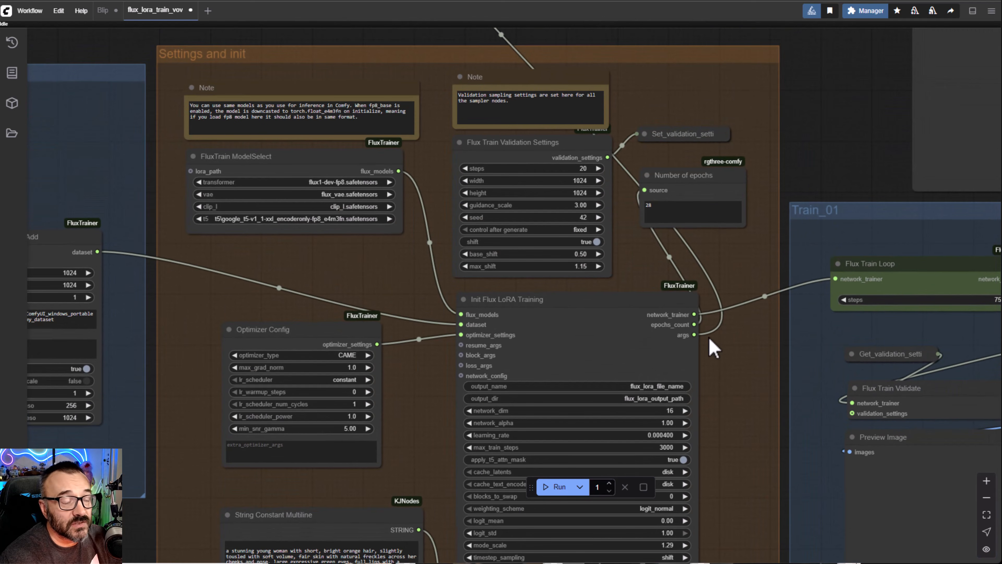
# Examine the Init Flux LoRA Training parameters from output_name and output_dir down to train_text_encoder and gradient_checkpointing.
pyautogui.scroll(-2, 709, 339)
pyautogui.moveTo(678, 298); pyautogui.dragTo(529, 186)
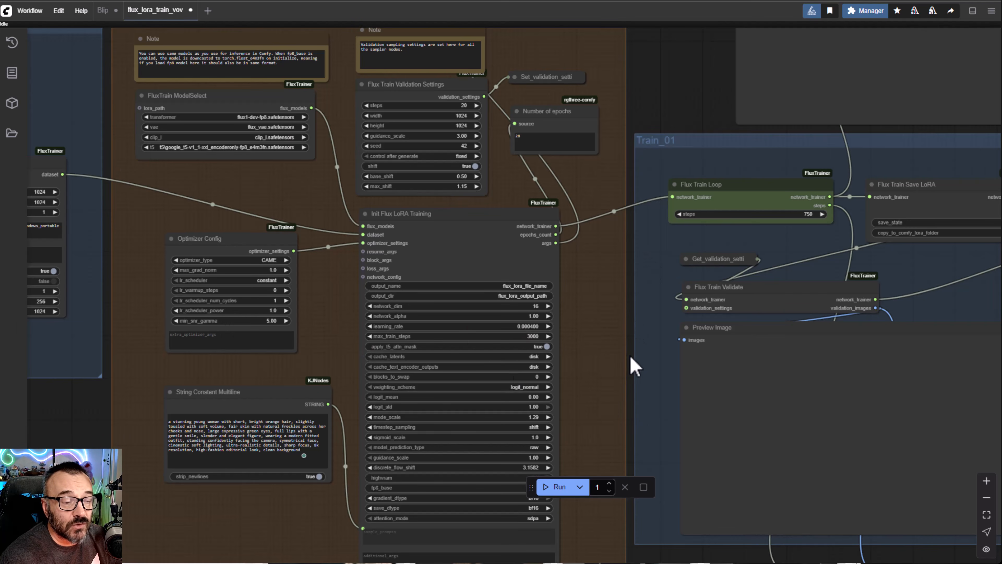
pyautogui.moveTo(380, 282); pyautogui.dragTo(731, 310)
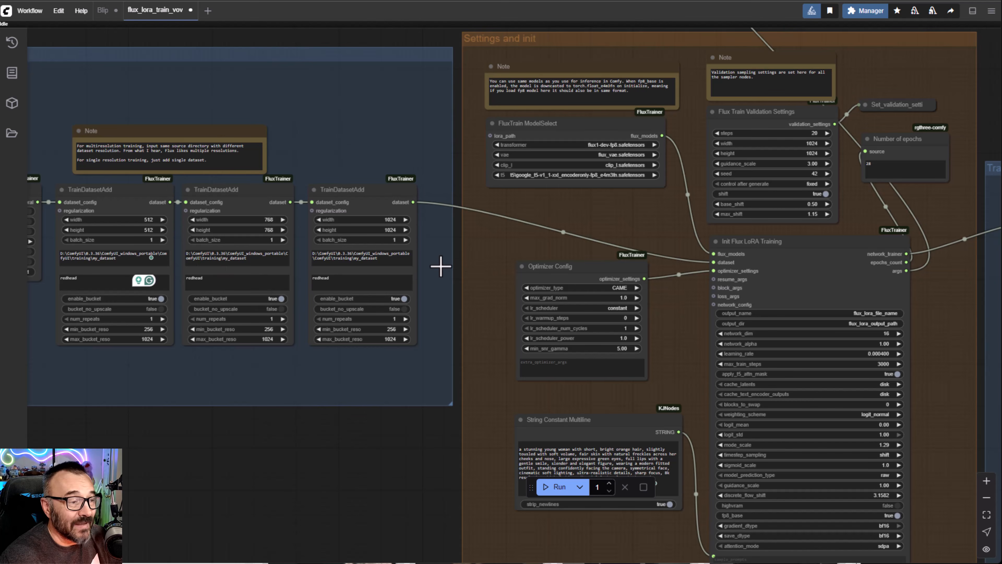
pyautogui.moveTo(906, 389); pyautogui.dragTo(783, 190)
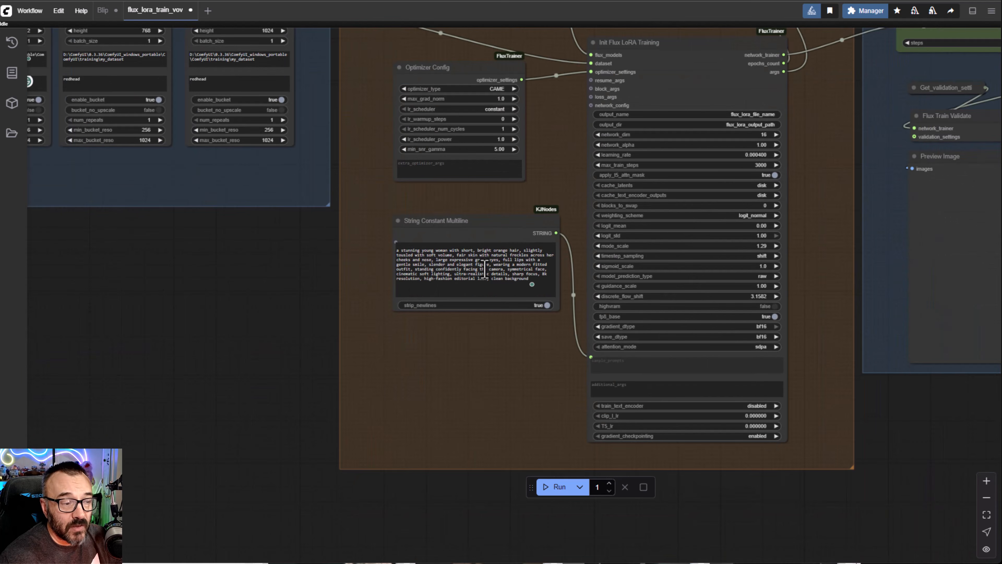
pyautogui.moveTo(831, 273); pyautogui.dragTo(526, 337)
pyautogui.scroll(4, 419, 222)
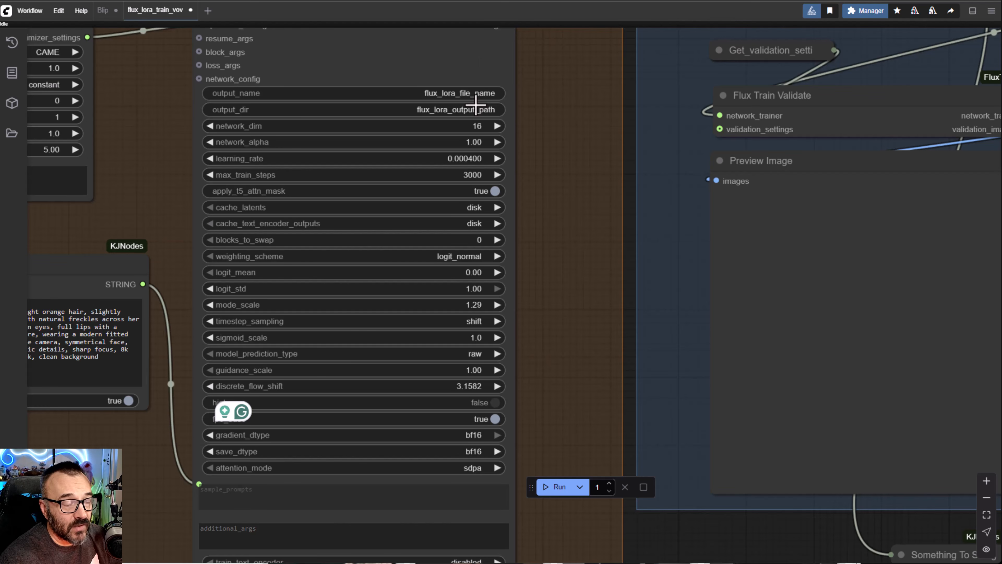
pyautogui.scroll(-5, 589, 396)
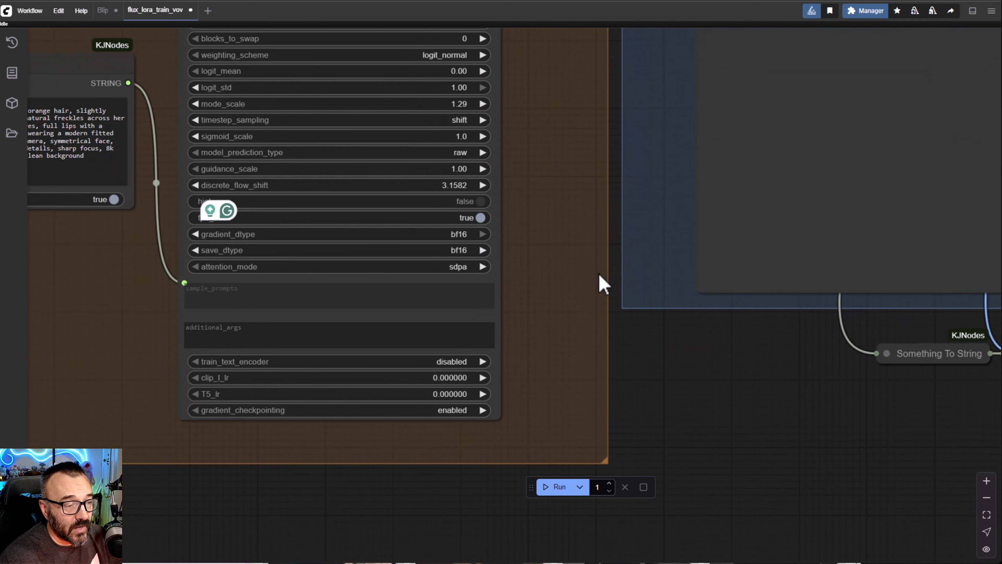
pyautogui.scroll(-3, 651, 235)
pyautogui.scroll(5, 651, 234)
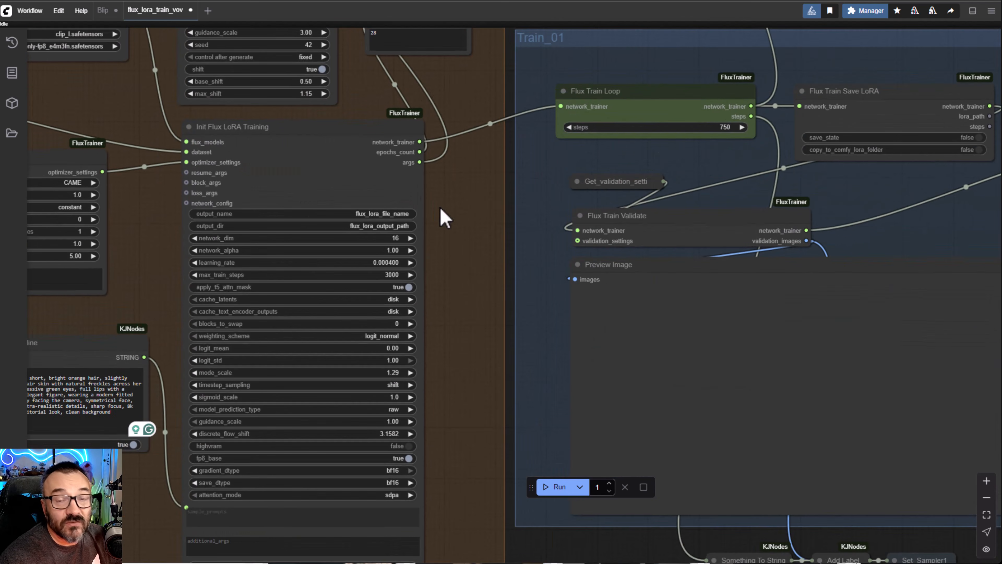
# Survey the Train_01 to Train_04 groups and the Flux LoRA Train End, image batch and Save Image nodes that follow.
pyautogui.moveTo(625, 312); pyautogui.dragTo(94, 349)
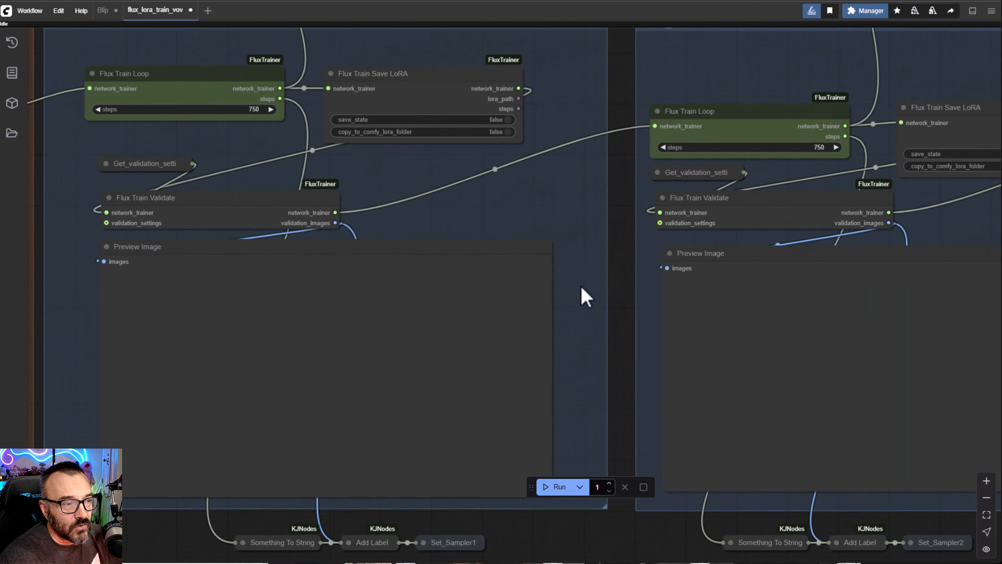
pyautogui.scroll(-5, 590, 277)
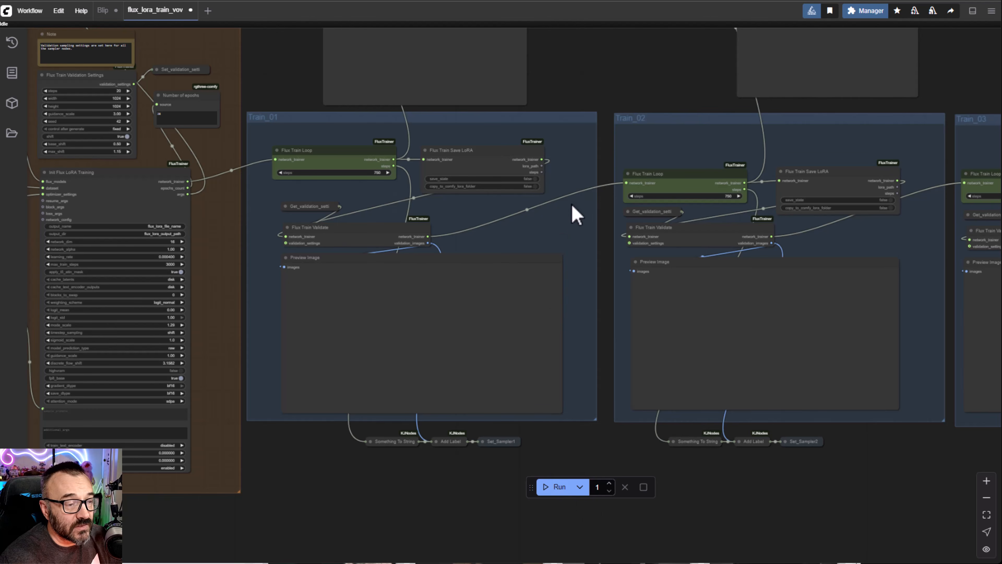
pyautogui.moveTo(575, 213); pyautogui.dragTo(456, 259)
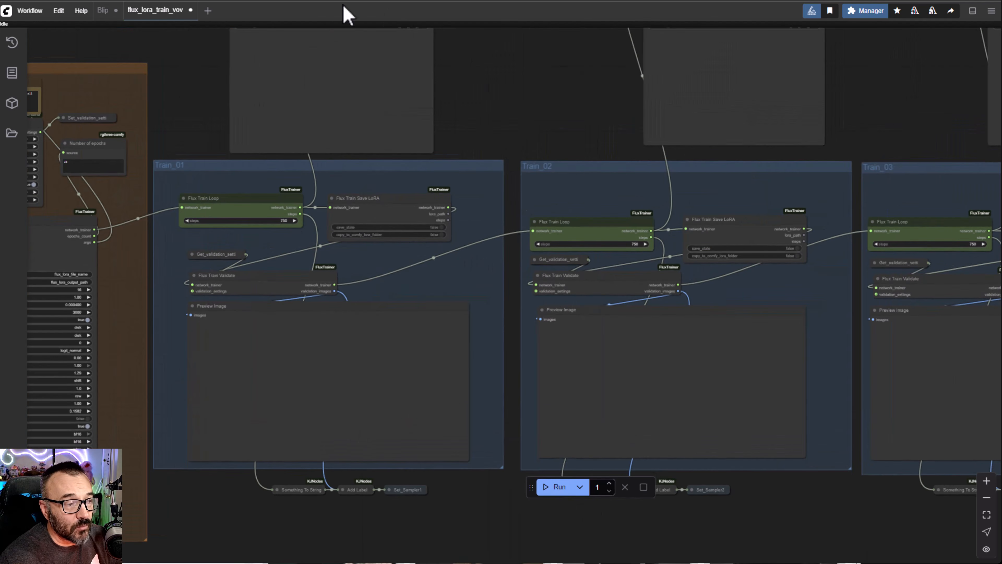
pyautogui.moveTo(600, 157); pyautogui.dragTo(142, 138)
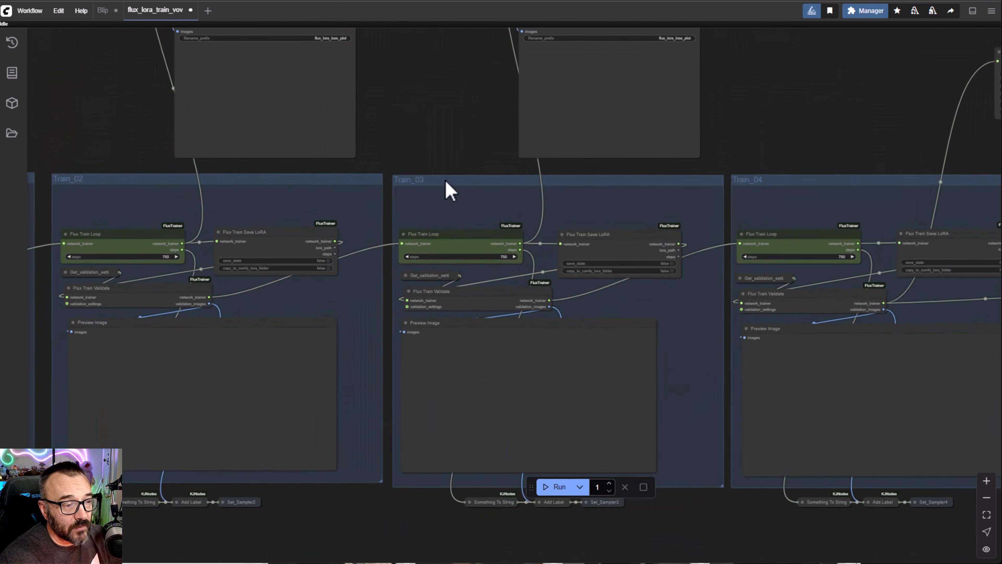
pyautogui.moveTo(447, 191); pyautogui.dragTo(426, 326)
pyautogui.moveTo(698, 200); pyautogui.dragTo(217, 40)
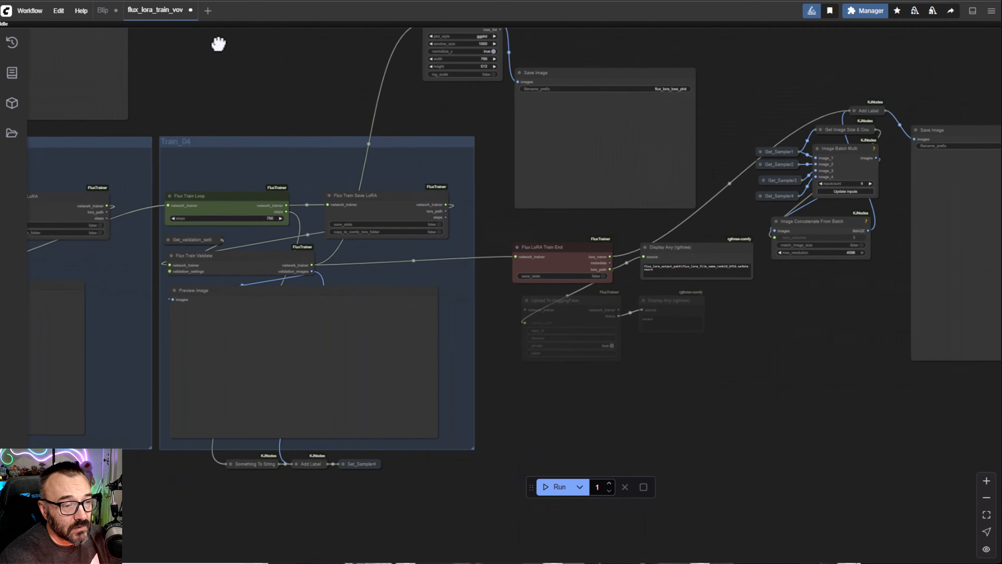
pyautogui.moveTo(786, 292); pyautogui.dragTo(519, 240)
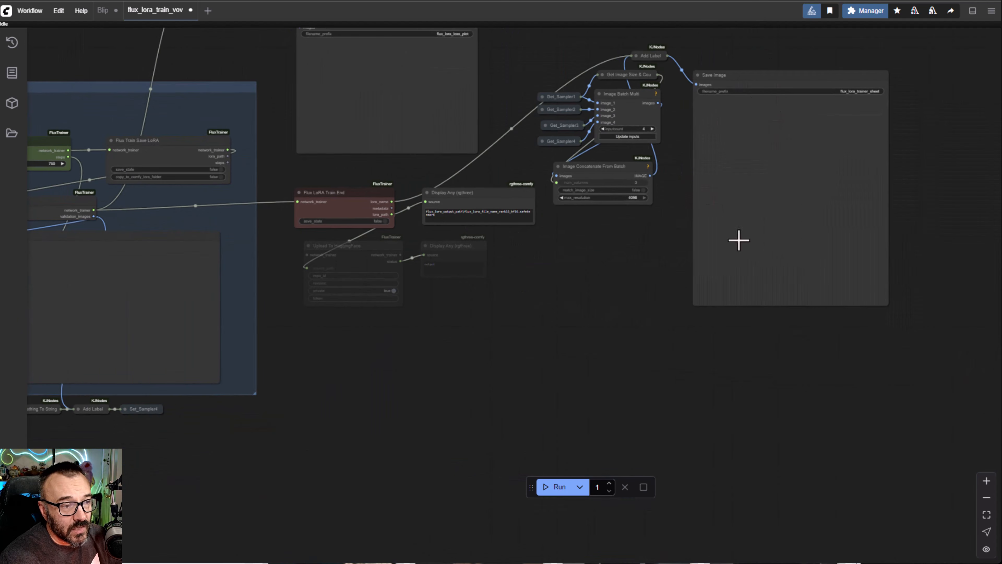
# Return to the Dataset group, read the trigger word field's description in the 1024-resolution TrainDatasetAdd node, and view the training groups again.
pyautogui.moveTo(554, 297); pyautogui.dragTo(993, 318)
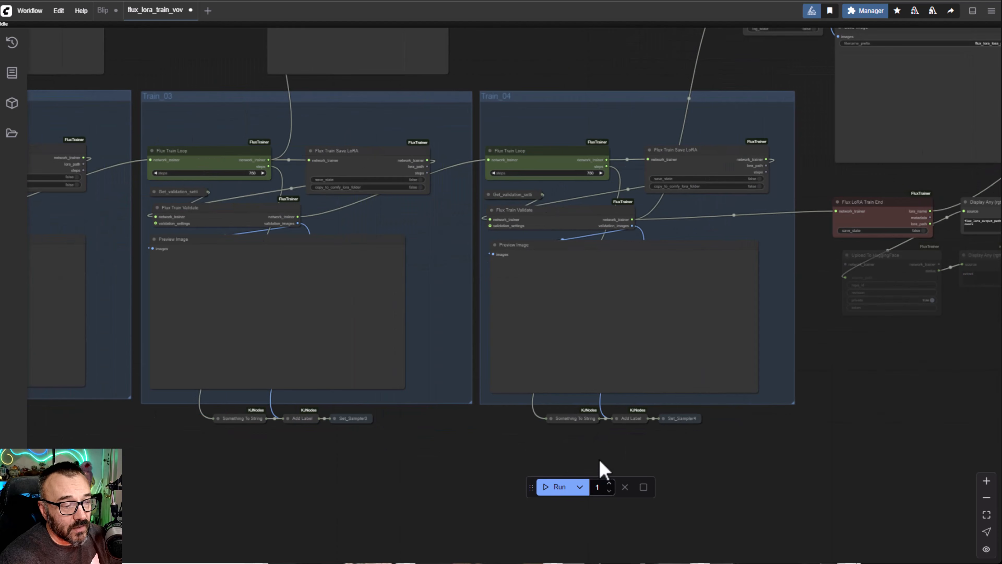
pyautogui.moveTo(442, 421); pyautogui.dragTo(844, 340)
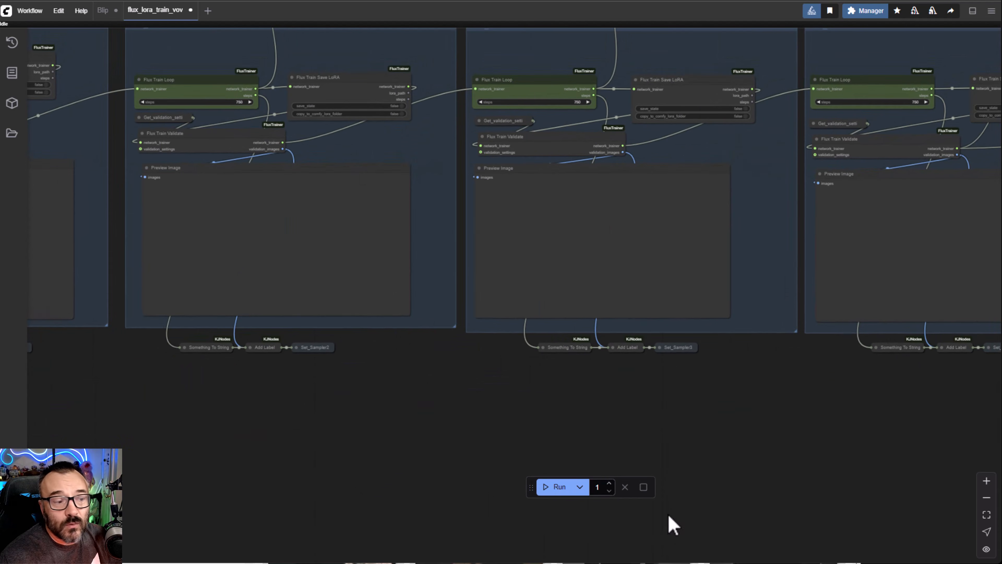
pyautogui.moveTo(346, 469); pyautogui.dragTo(861, 413)
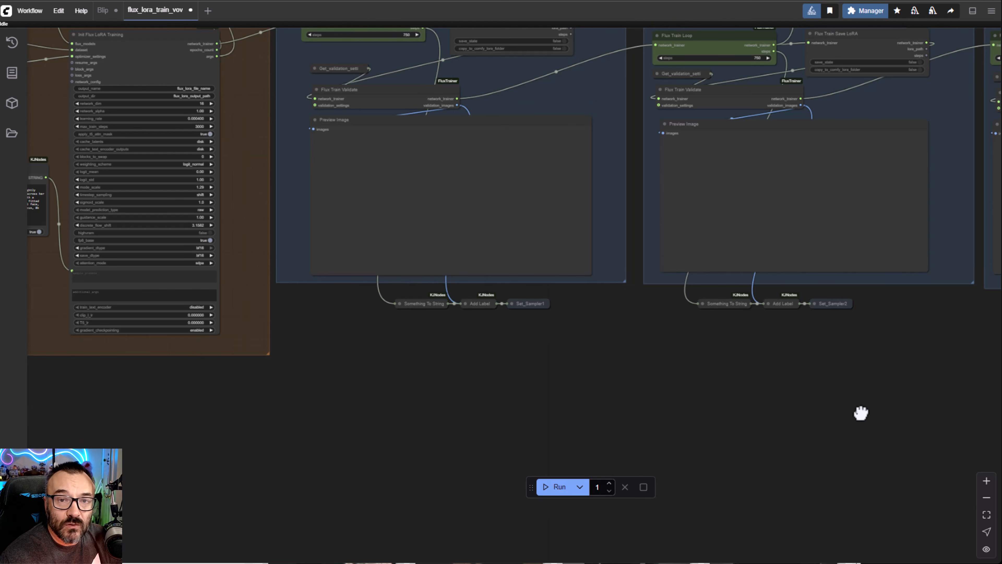
pyautogui.moveTo(468, 351); pyautogui.dragTo(998, 468)
pyautogui.scroll(3, 173, 350)
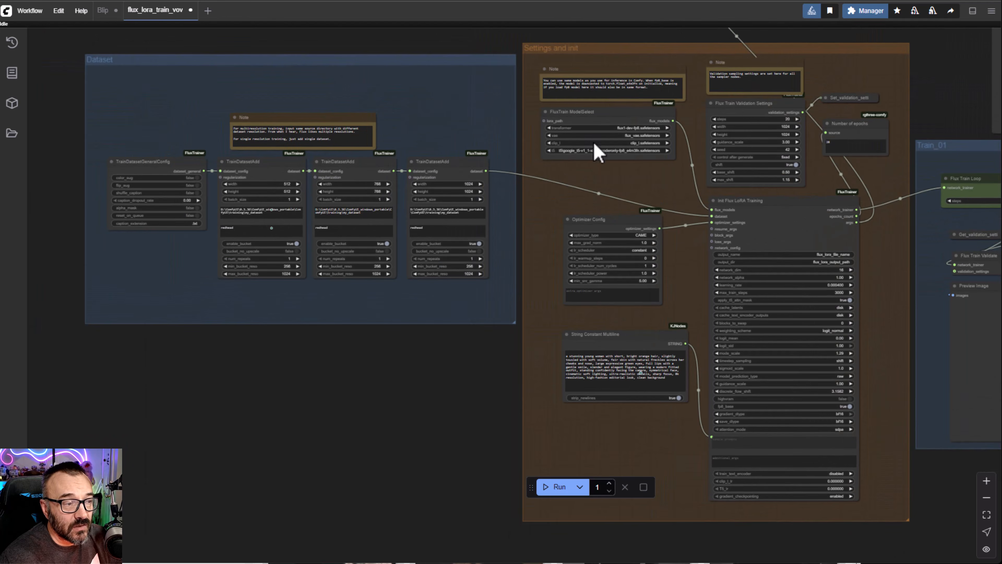
pyautogui.scroll(5, 376, 240)
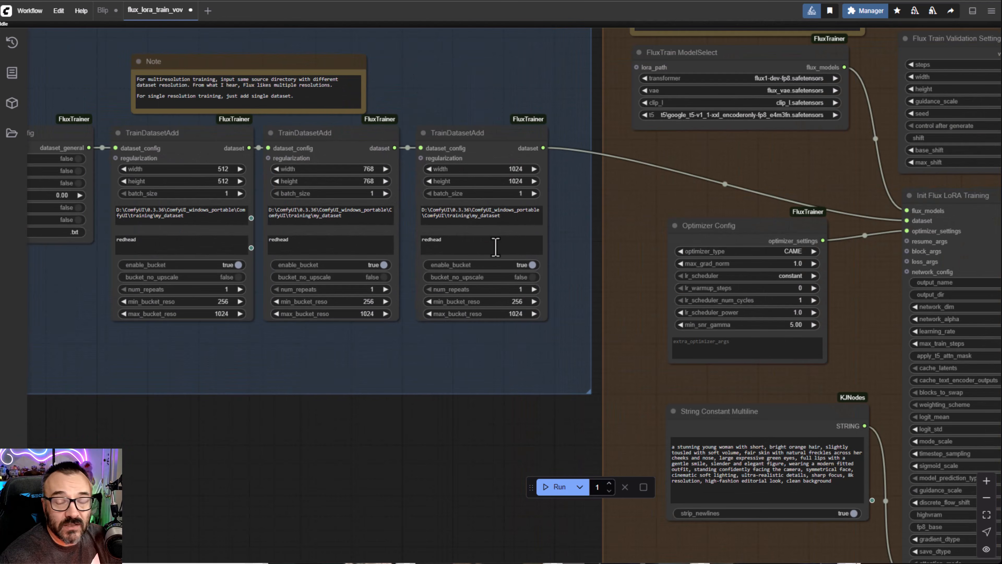
pyautogui.moveTo(495, 247)
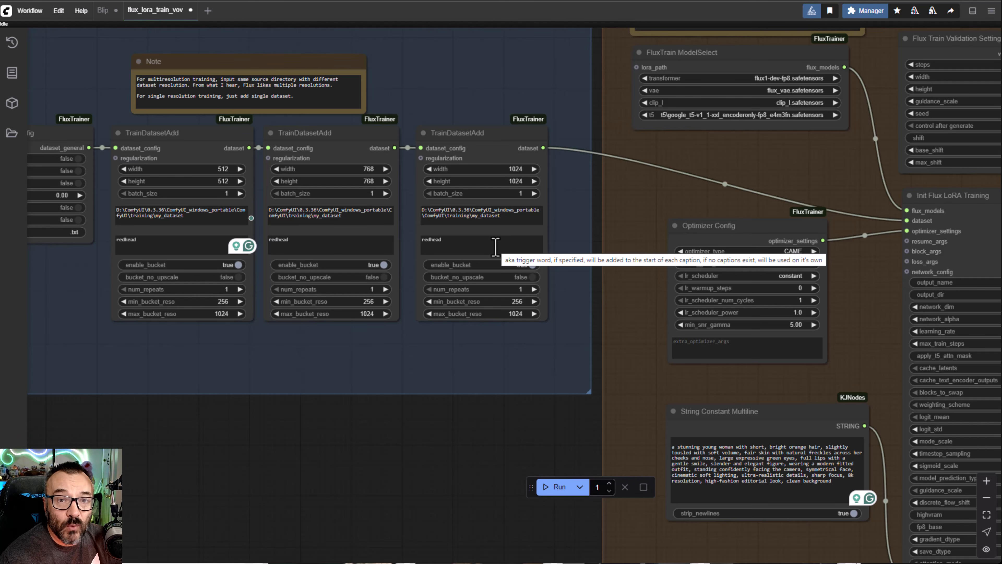
pyautogui.scroll(-3, 568, 370)
pyautogui.scroll(3, 617, 421)
pyautogui.moveTo(618, 421); pyautogui.dragTo(11, 266)
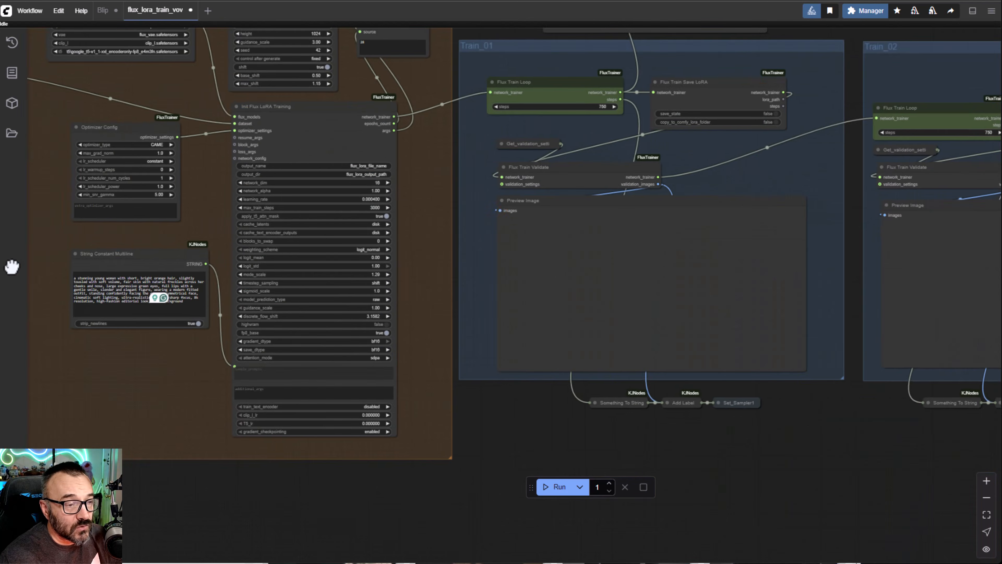
pyautogui.scroll(-6, 302, 342)
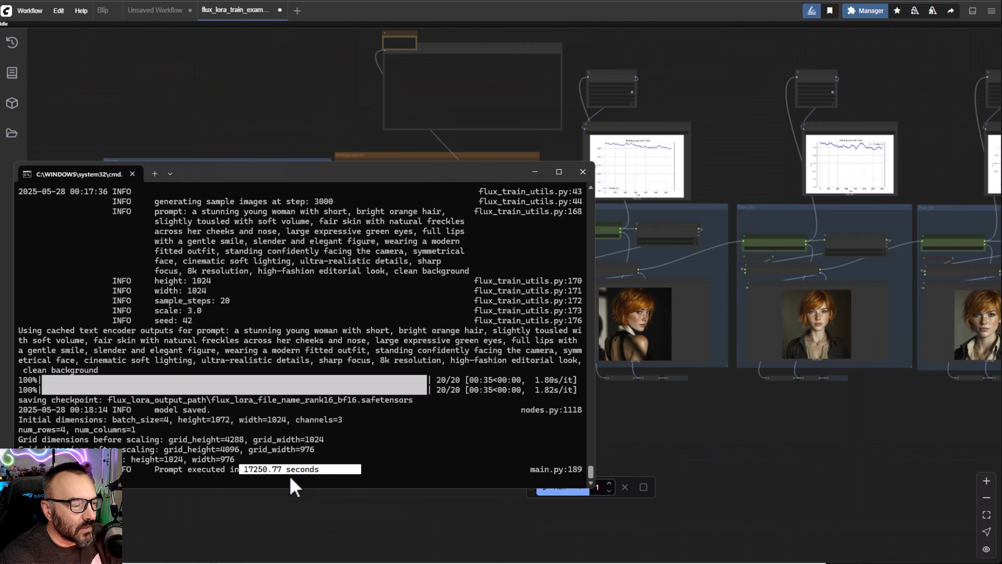
# Read the terminal's training log, checking the epoch progress and saved checkpoints and highlighting the total execution time.
pyautogui.click(242, 463)
pyautogui.moveTo(242, 467); pyautogui.dragTo(324, 471)
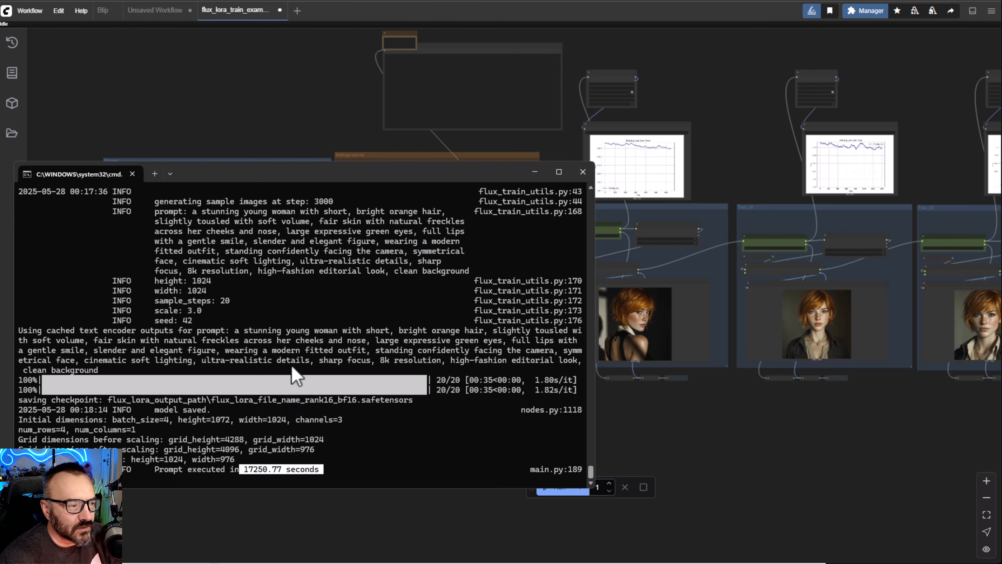
pyautogui.scroll(15, 358, 415)
pyautogui.scroll(10, 358, 408)
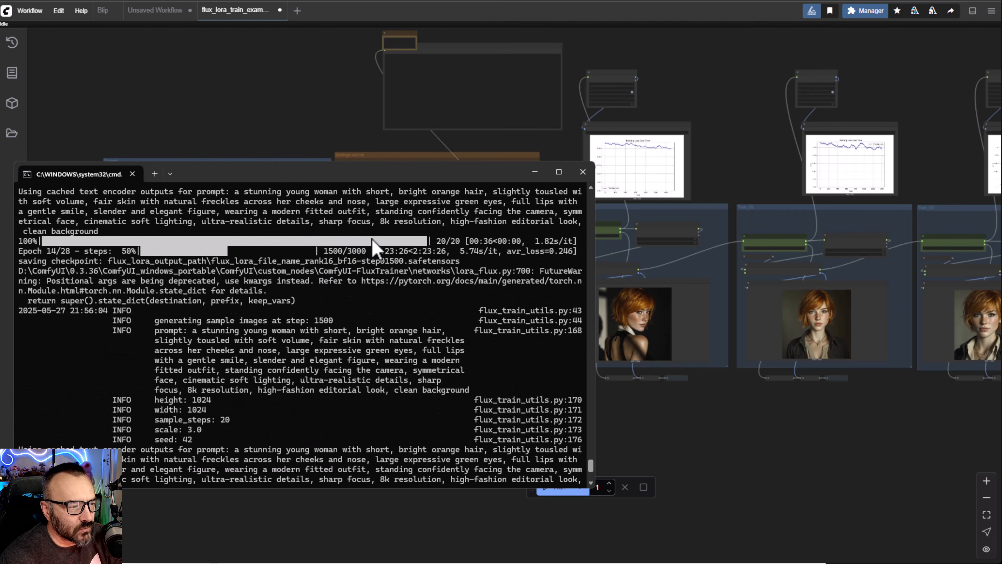
pyautogui.scroll(-6, 376, 335)
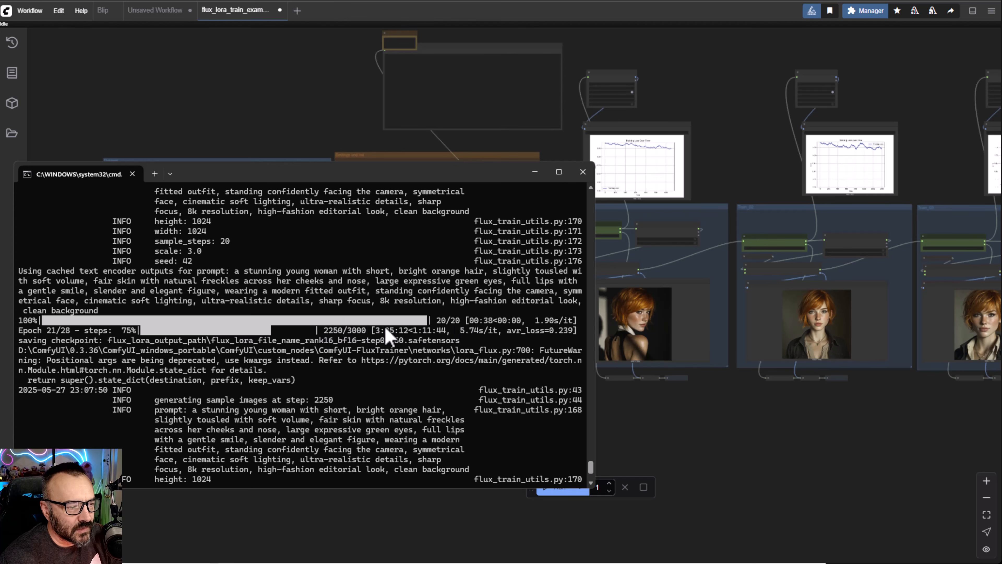
pyautogui.scroll(-10, 403, 371)
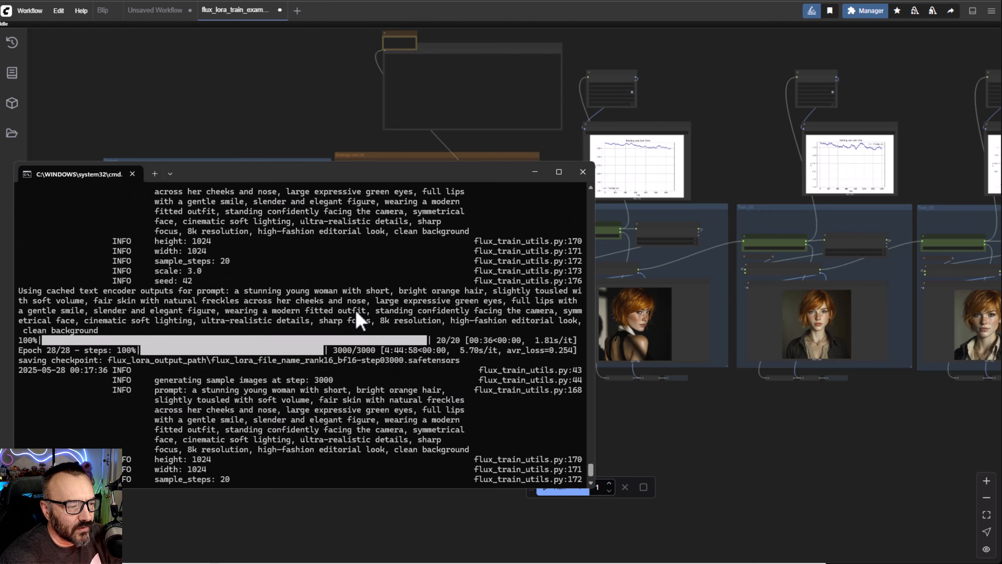
pyautogui.scroll(-6, 367, 412)
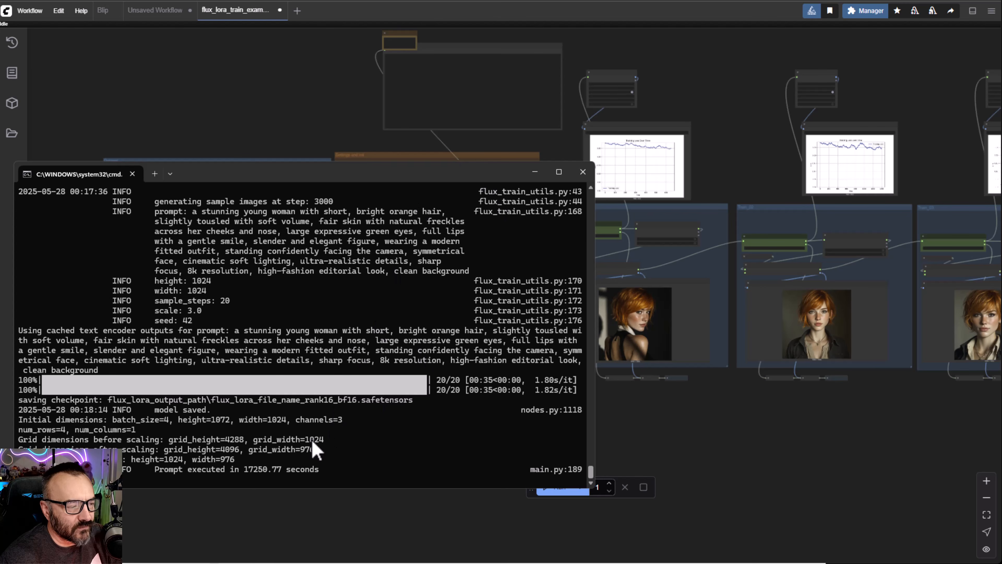
pyautogui.moveTo(245, 469); pyautogui.dragTo(278, 470)
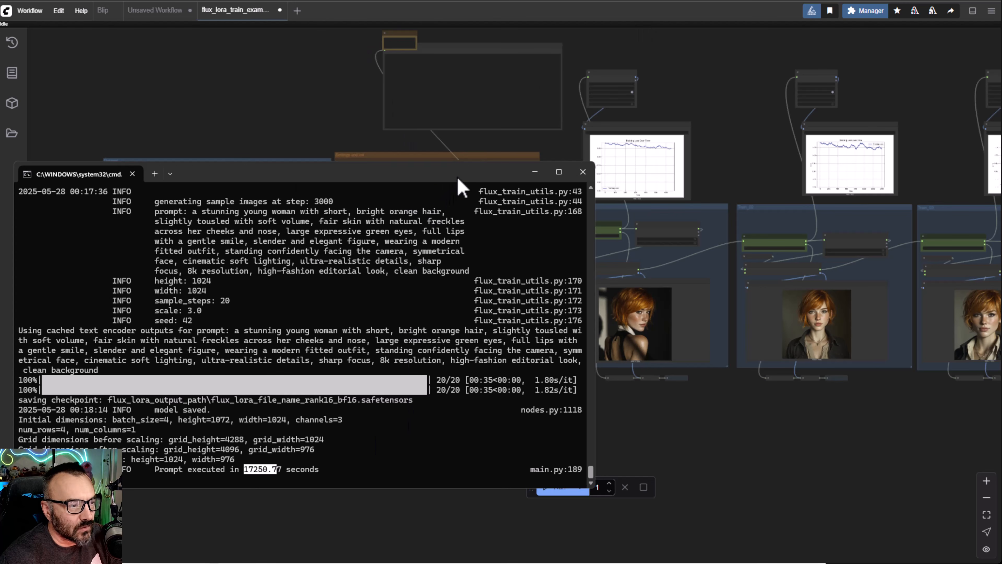
# Switch back to the completed example workflow in ComfyUI and review its dataset, model, validation and Init Flux LoRA Training settings.
pyautogui.hotkey('alt', 'Tab')
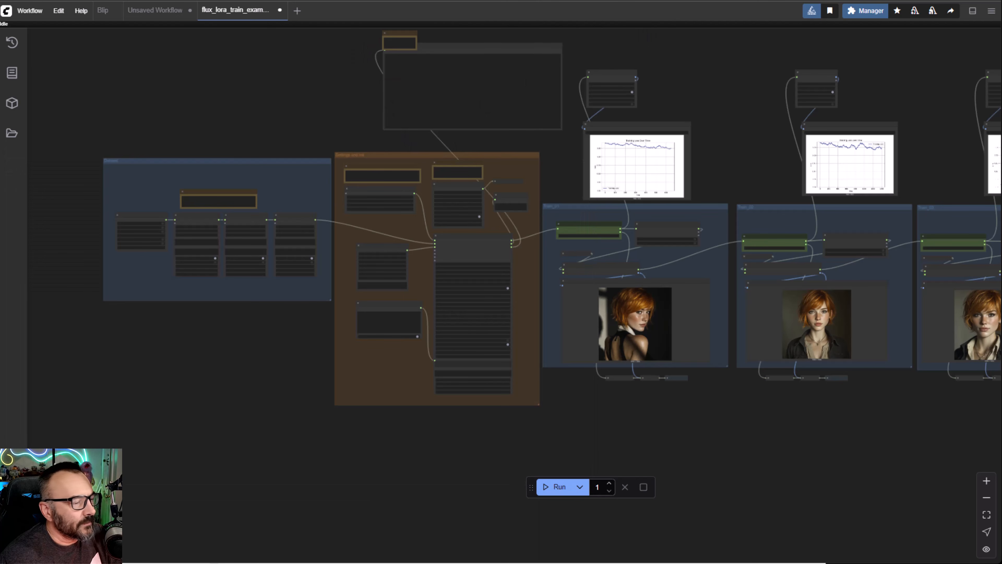
pyautogui.scroll(4, 453, 245)
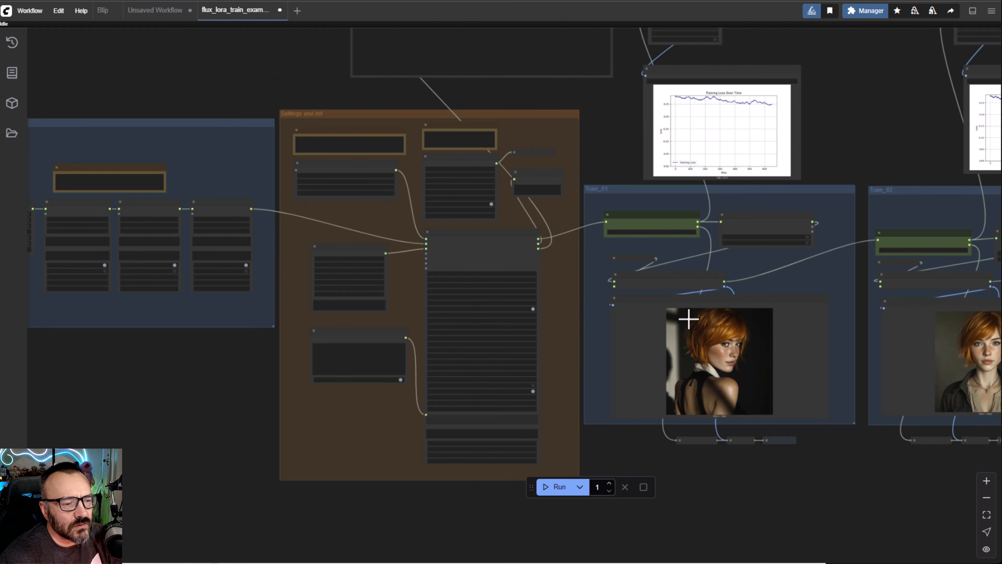
pyautogui.moveTo(150, 357); pyautogui.dragTo(376, 418)
pyautogui.scroll(10, 390, 421)
pyautogui.scroll(-5, 396, 450)
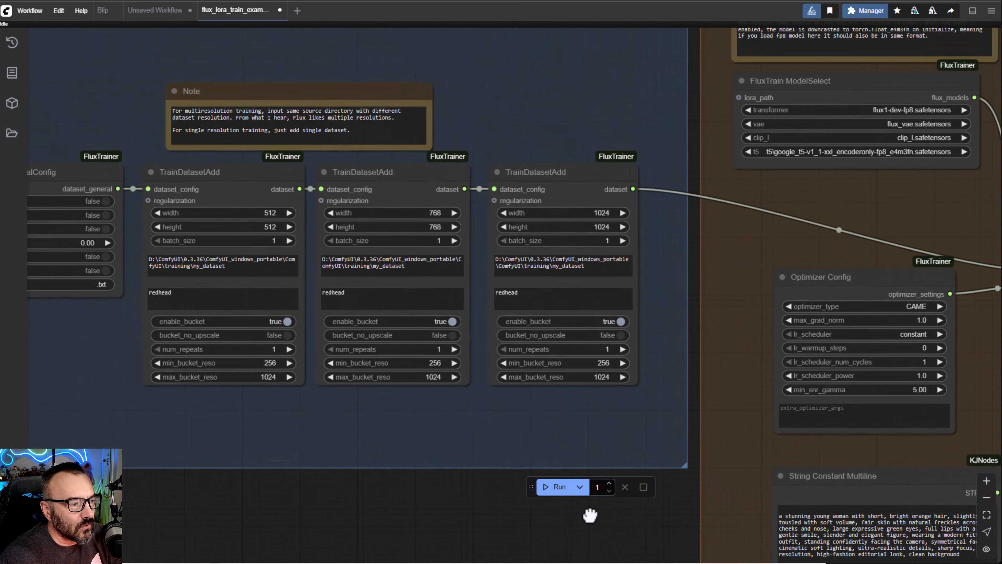
pyautogui.moveTo(682, 285); pyautogui.dragTo(133, 299)
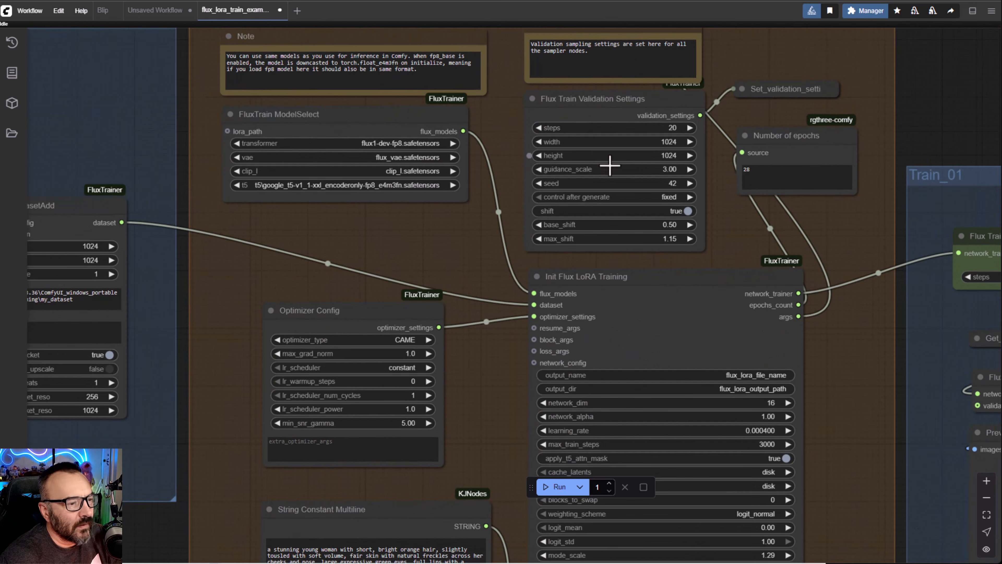
pyautogui.moveTo(850, 369); pyautogui.dragTo(734, 31)
pyautogui.scroll(6, 638, 163)
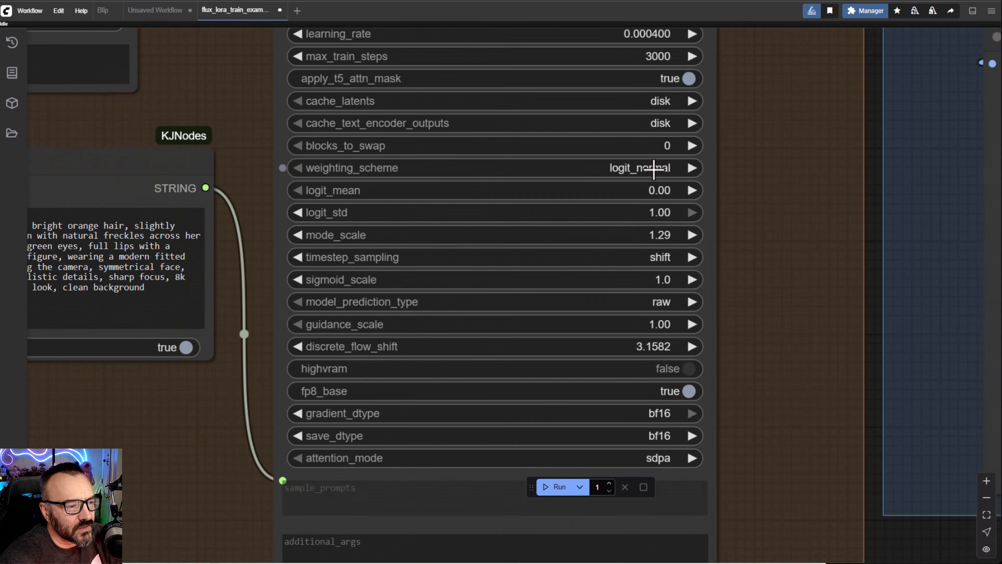
# Inspect the String Constant Multiline sample prompt, plus the dataset path and trigger word in the 1024-resolution TrainDatasetAdd node.
pyautogui.scroll(1, 654, 169)
pyautogui.moveTo(790, 210); pyautogui.dragTo(1000, 560)
pyautogui.moveTo(428, 426); pyautogui.dragTo(671, 140)
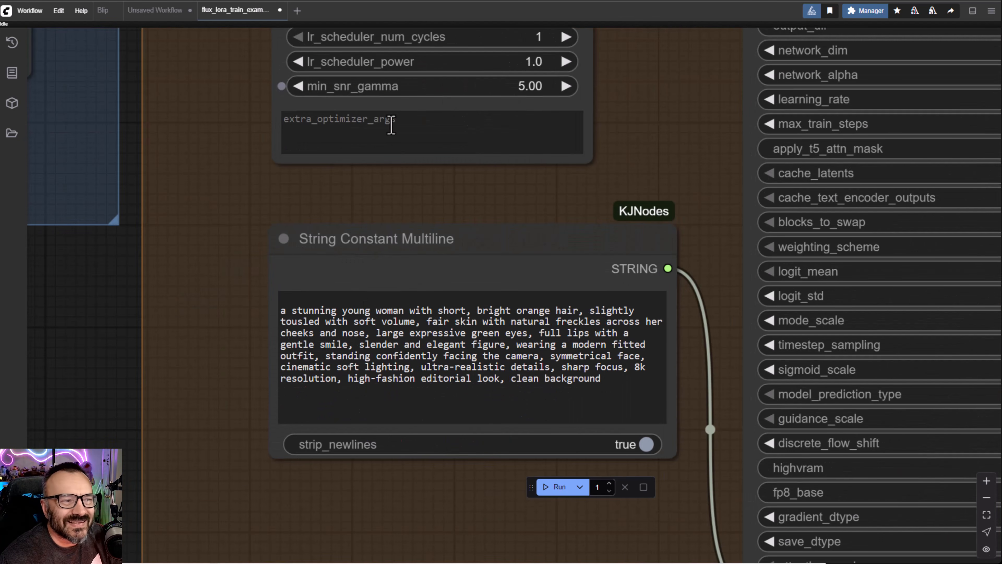
pyautogui.moveTo(327, 174); pyautogui.dragTo(929, 359)
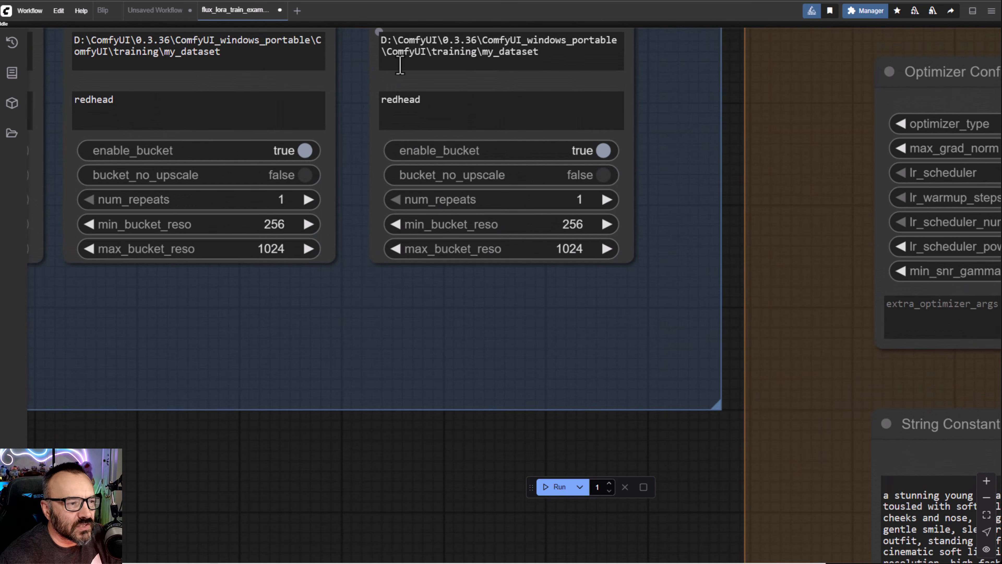
pyautogui.moveTo(689, 147); pyautogui.dragTo(702, 304)
pyautogui.scroll(-1, 702, 304)
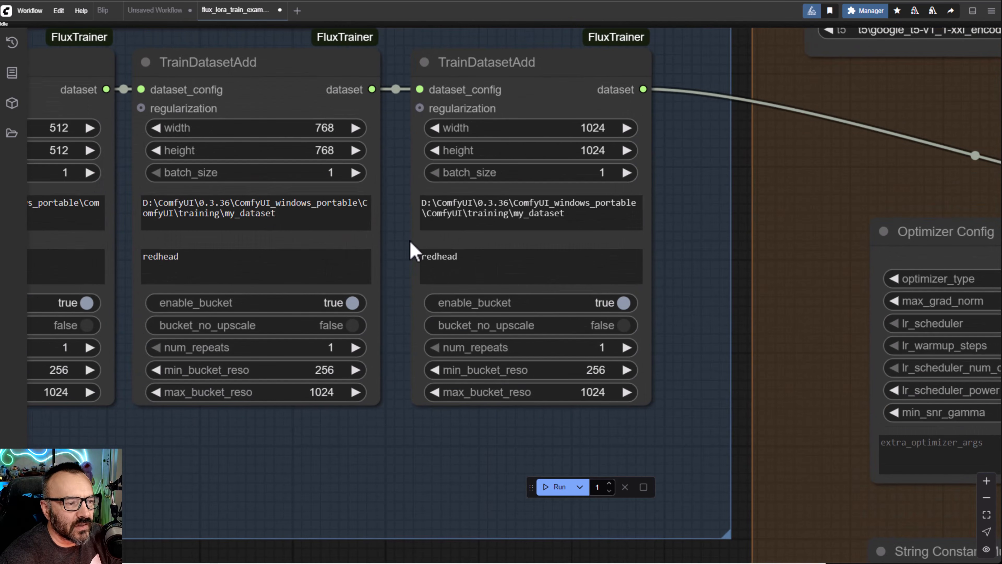
pyautogui.scroll(5, 411, 250)
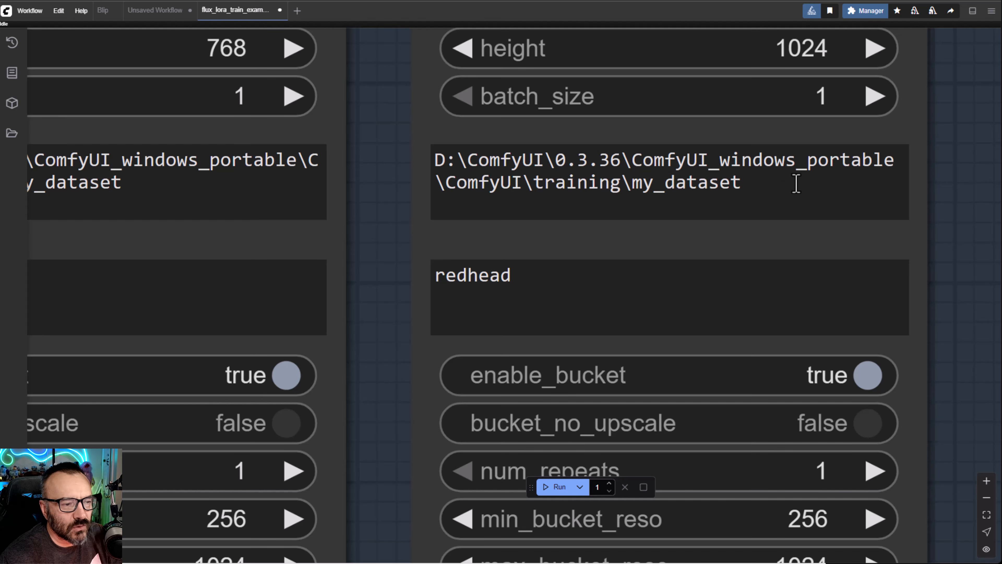
# Locate the Display Any node after Flux LoRA Train End and read the output path of the finished LoRA.
pyautogui.scroll(-10, 788, 335)
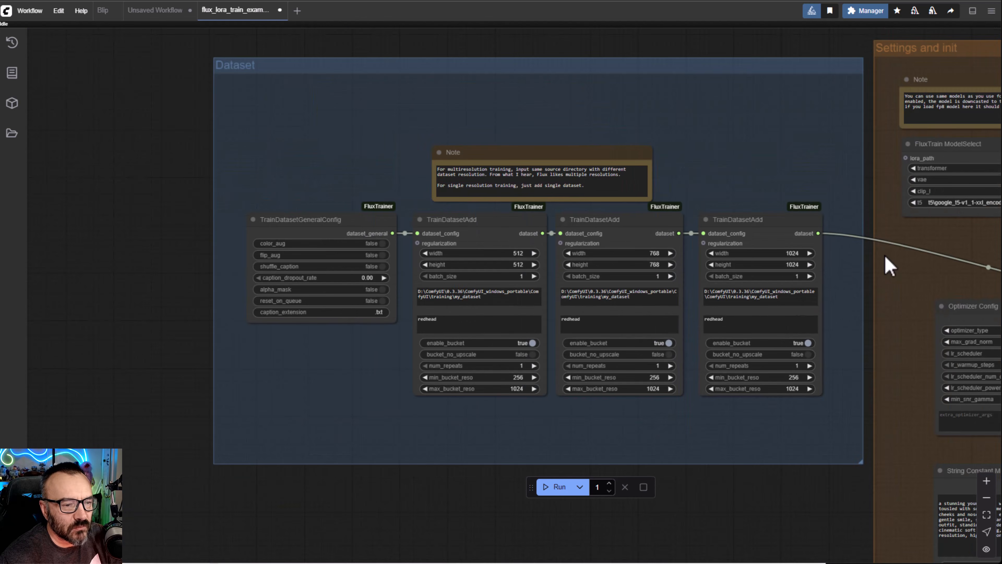
pyautogui.moveTo(890, 266); pyautogui.dragTo(707, 259)
pyautogui.moveTo(965, 327); pyautogui.dragTo(375, 205)
pyautogui.moveTo(776, 281); pyautogui.dragTo(100, 331)
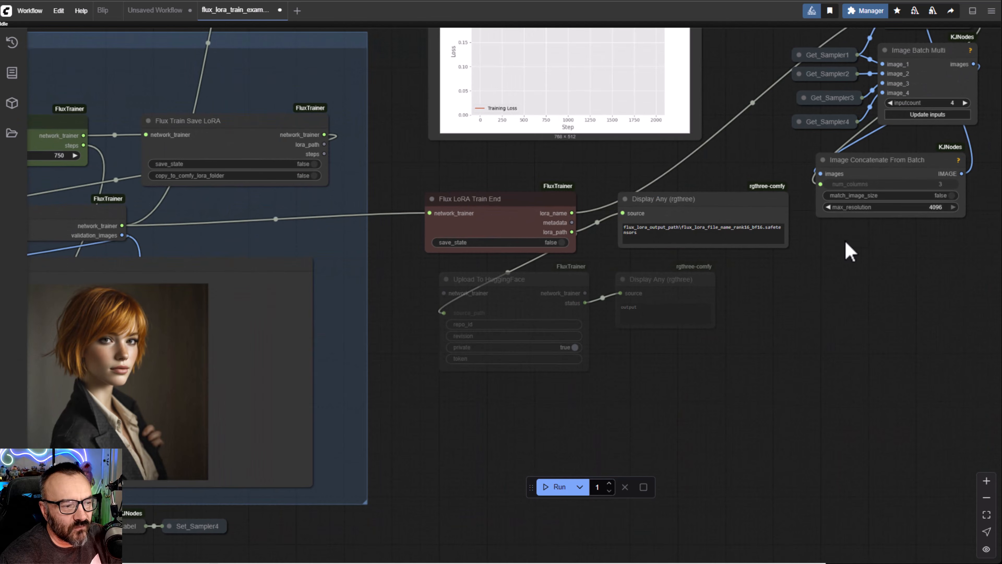
pyautogui.scroll(8, 648, 229)
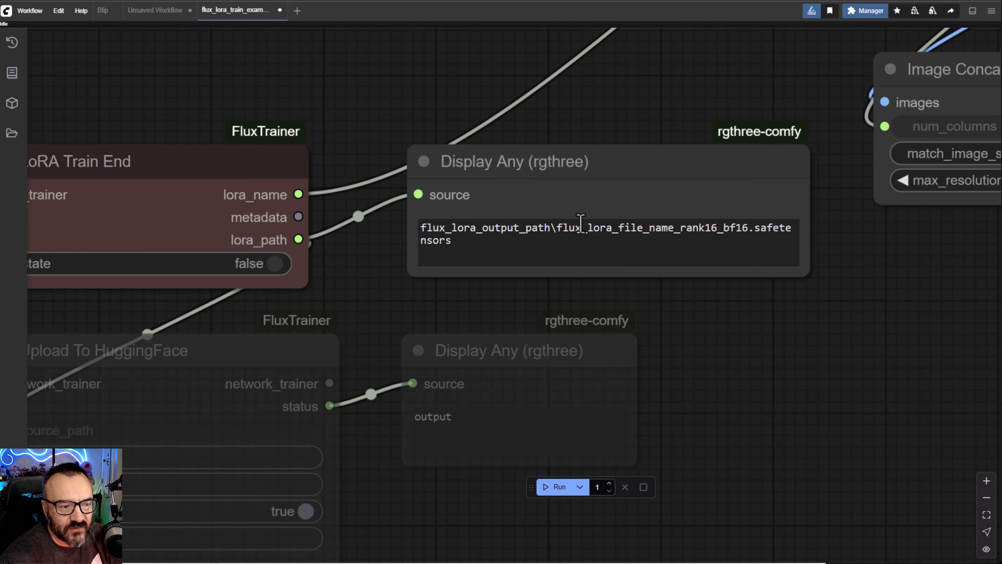
# Return to the Dataset group and compare the dataset paths and trigger words across the 512, 768 and 1024 TrainDatasetAdd nodes.
pyautogui.scroll(-5, 548, 385)
pyautogui.hscroll(-15, 219, 446)
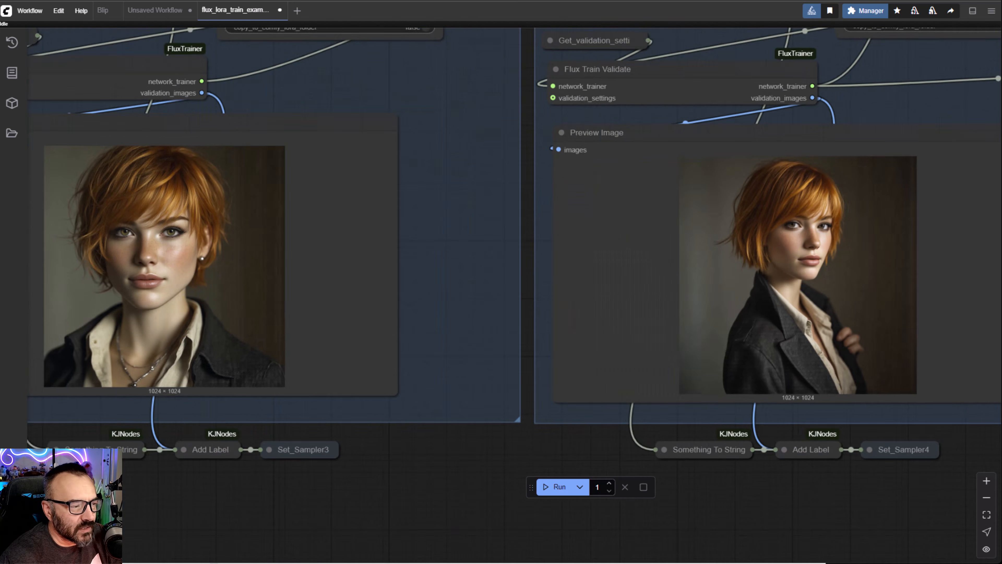
pyautogui.scroll(-3, 240, 409)
pyautogui.moveTo(285, 501); pyautogui.dragTo(735, 545)
pyautogui.scroll(-5, 345, 416)
pyautogui.moveTo(342, 418); pyautogui.dragTo(860, 454)
pyautogui.scroll(8, 395, 187)
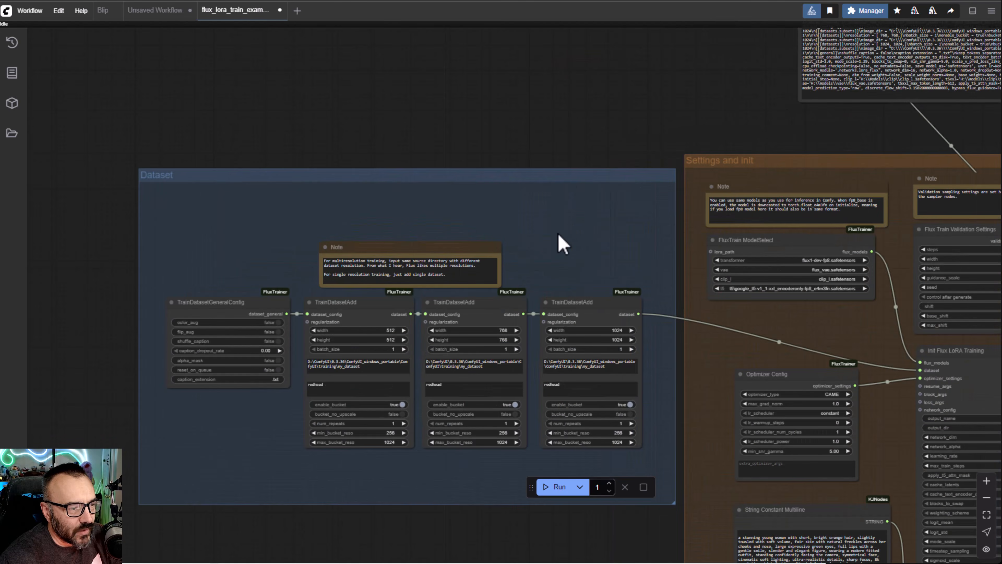
pyautogui.scroll(4, 559, 242)
pyautogui.scroll(1, 507, 183)
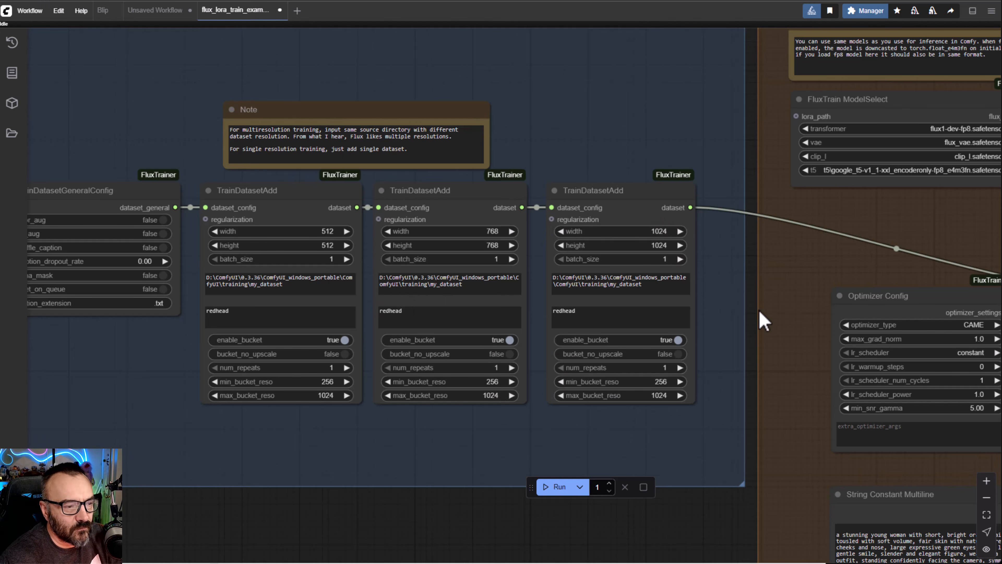
pyautogui.moveTo(760, 320); pyautogui.dragTo(841, 235)
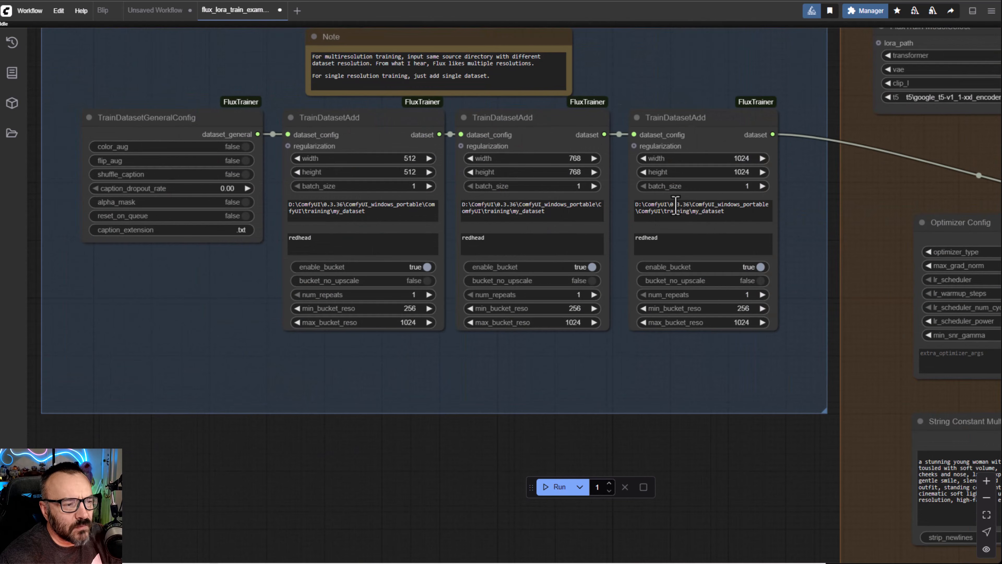
pyautogui.moveTo(683, 215)
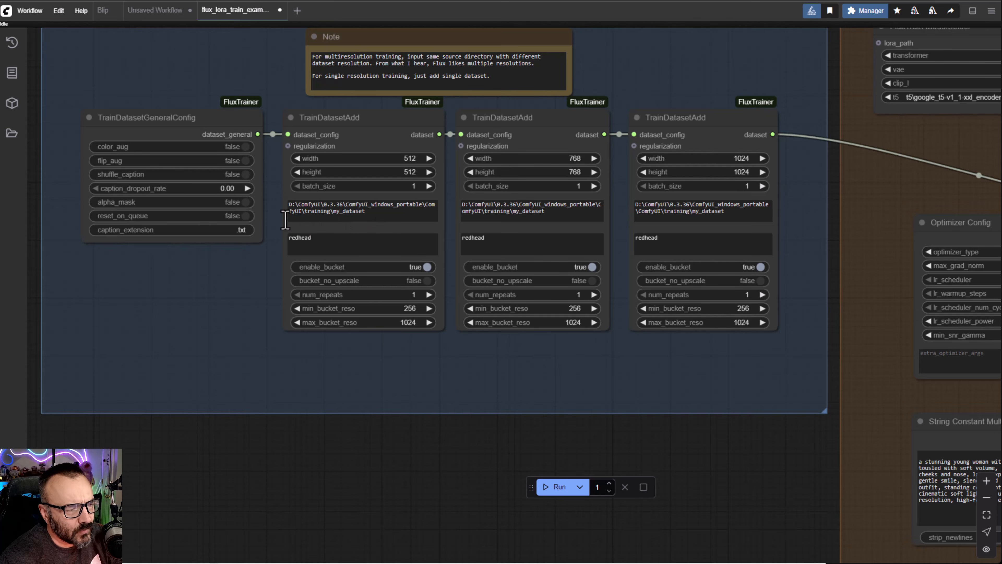
pyautogui.scroll(3, 285, 221)
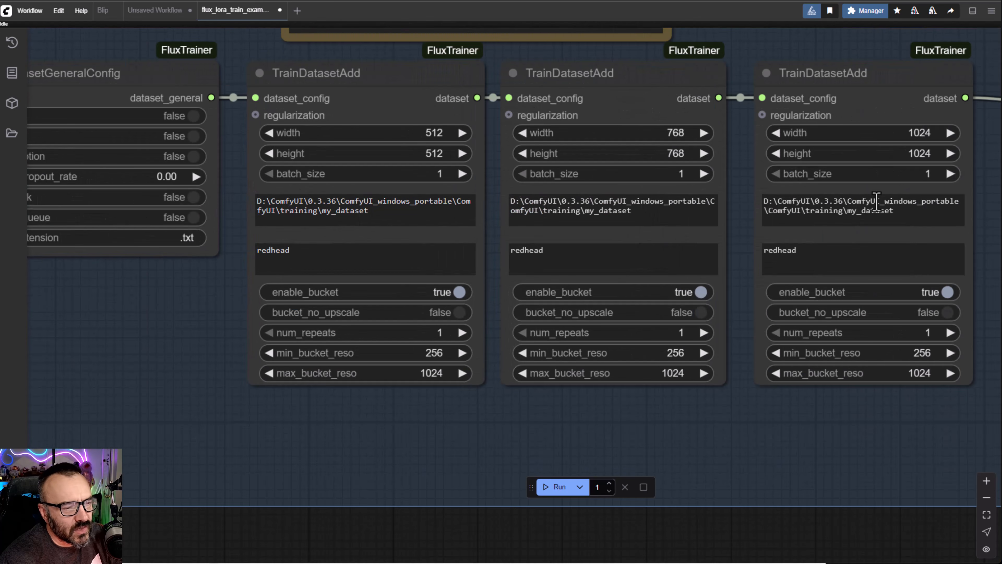
# Examine the Training Loss Over Time plots above the Train_01, Train_02 and Train_03 groups.
pyautogui.moveTo(965, 435); pyautogui.dragTo(2, 339)
pyautogui.scroll(-6, 625, 284)
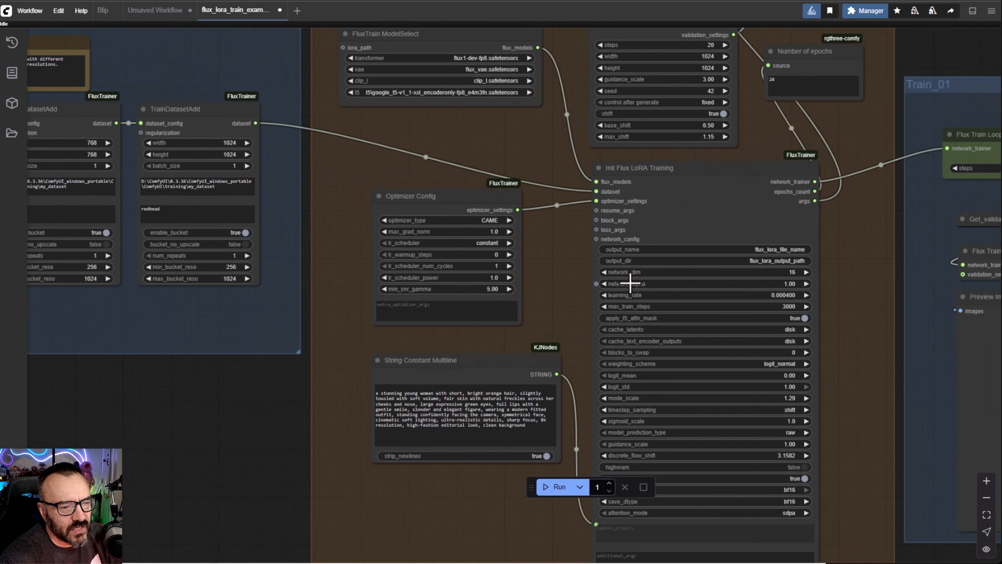
pyautogui.moveTo(922, 291); pyautogui.dragTo(171, 195)
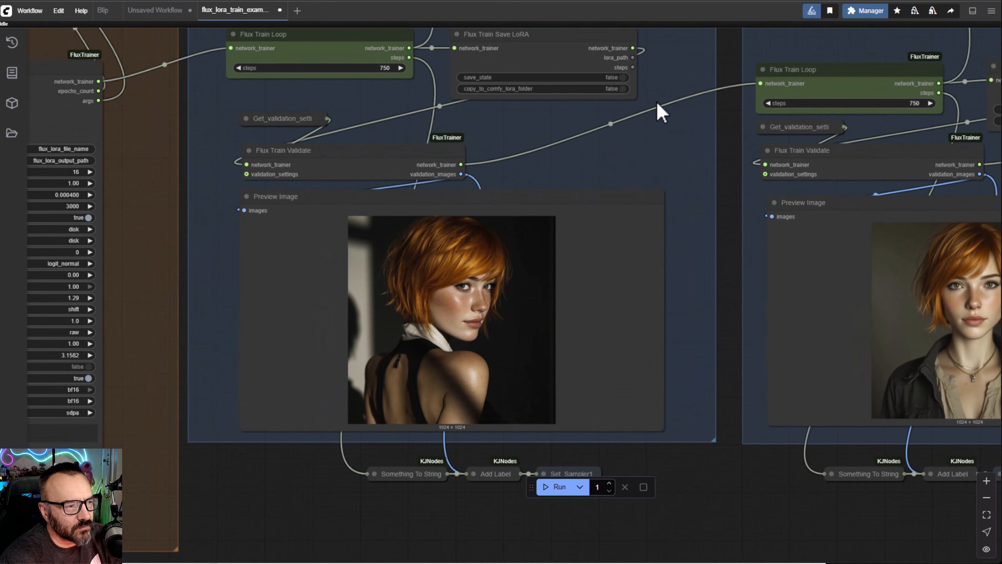
pyautogui.moveTo(660, 107); pyautogui.dragTo(682, 387)
pyautogui.scroll(5, 552, 150)
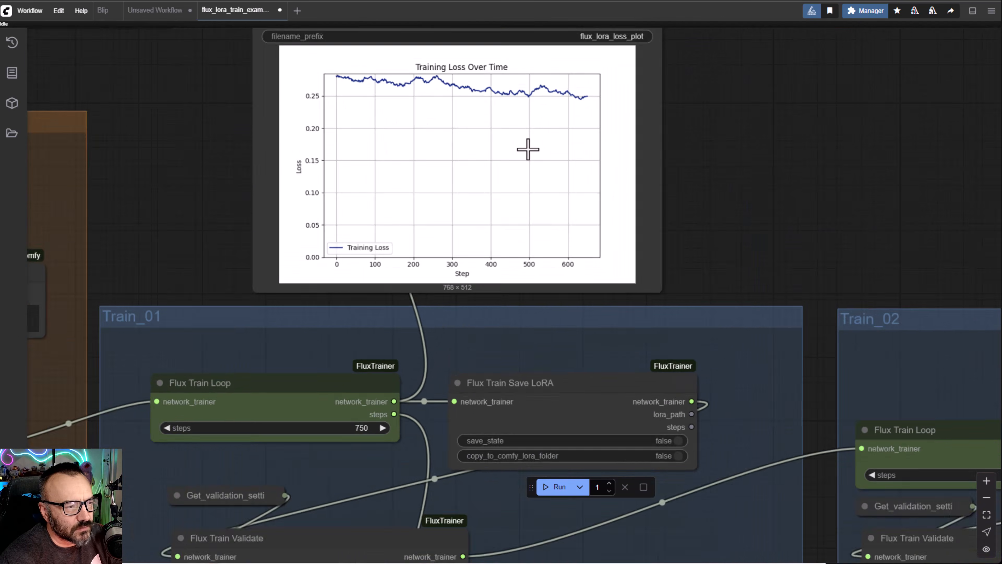
pyautogui.moveTo(653, 90); pyautogui.dragTo(689, 237)
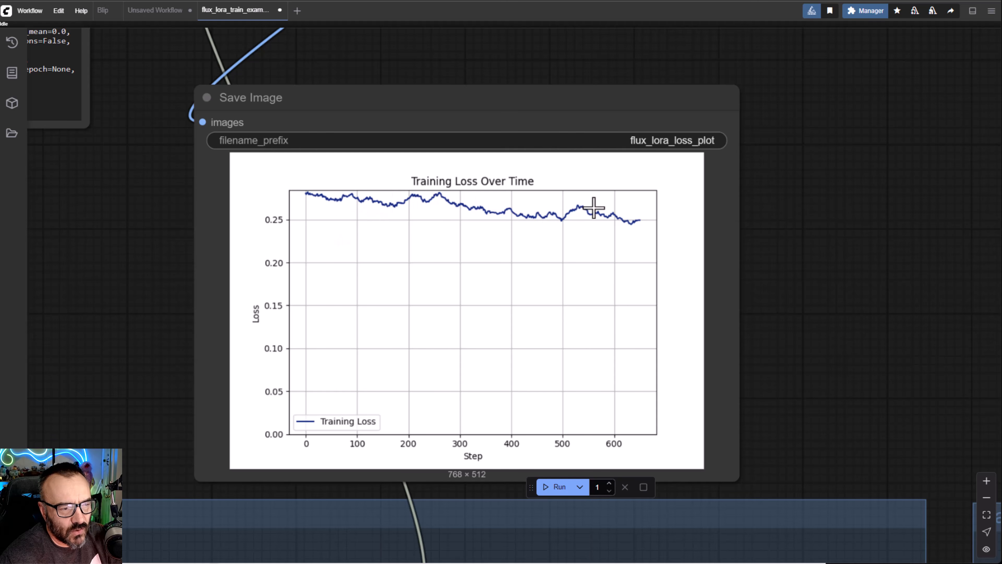
pyautogui.scroll(-5, 615, 300)
pyautogui.moveTo(724, 484); pyautogui.dragTo(195, 415)
pyautogui.moveTo(410, 237); pyautogui.dragTo(446, 277)
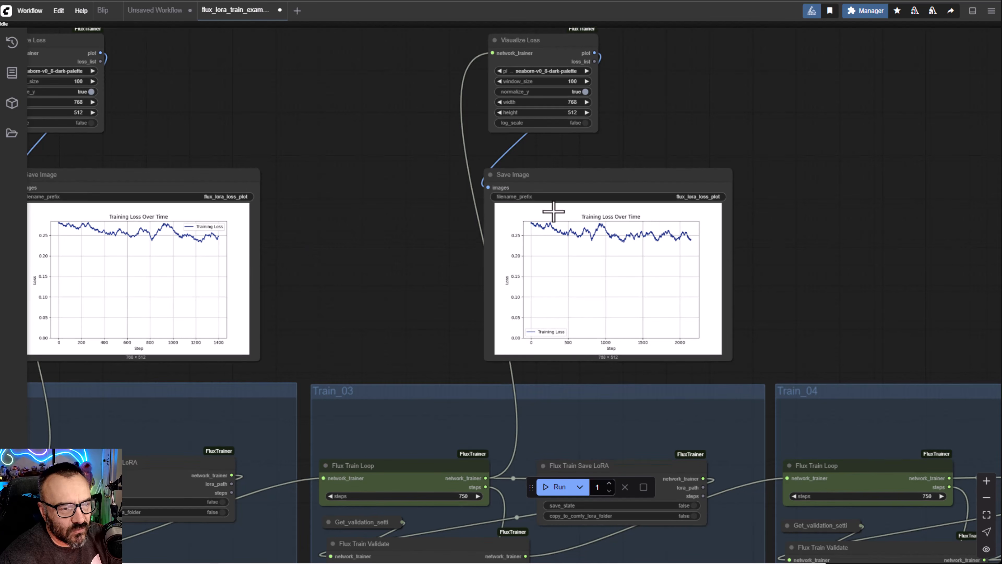
pyautogui.moveTo(301, 412); pyautogui.dragTo(894, 403)
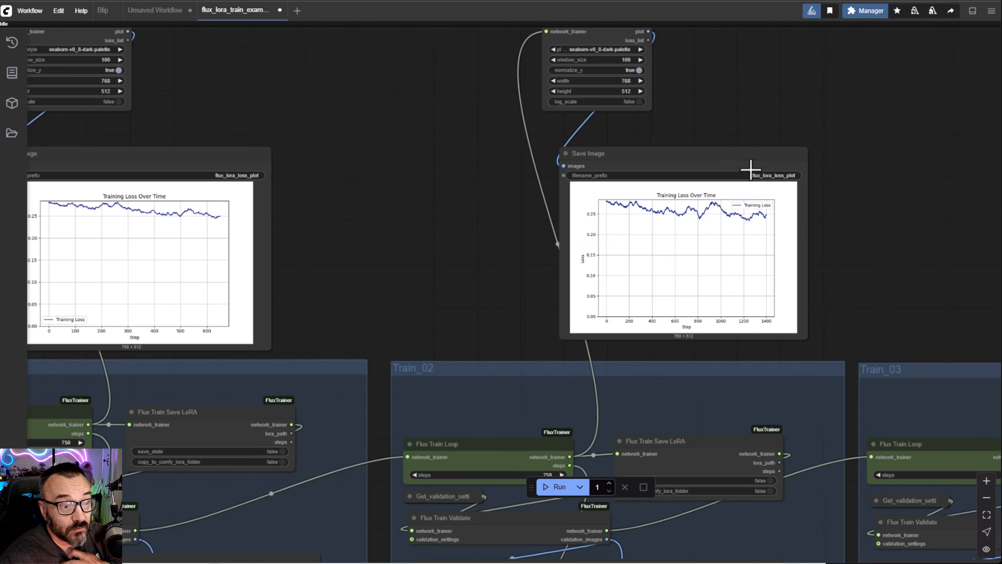
# Compare the validation preview images of the training groups, from Train_01 through Train_04.
pyautogui.moveTo(417, 289); pyautogui.dragTo(697, 72)
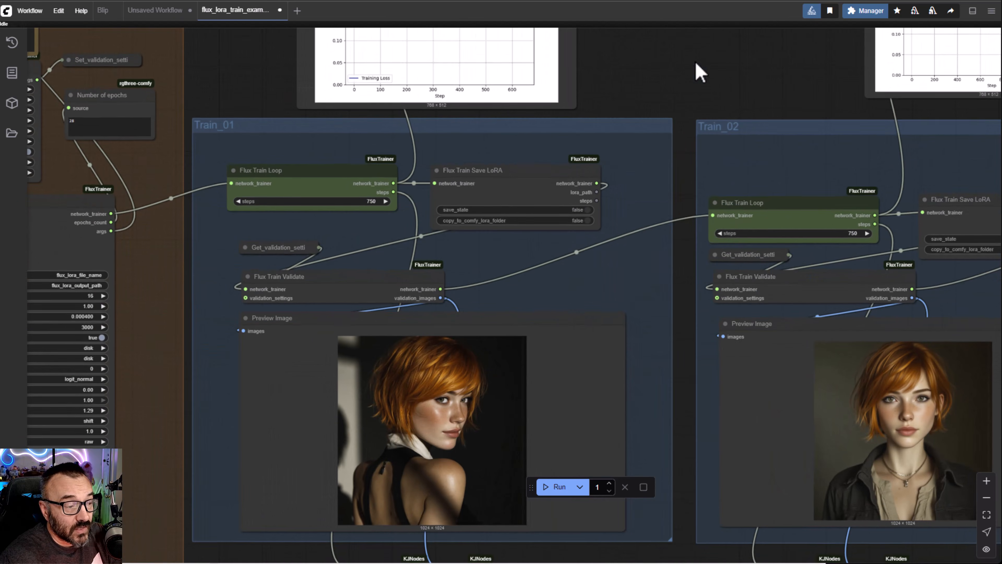
pyautogui.moveTo(649, 413); pyautogui.dragTo(712, 264)
pyautogui.scroll(5, 647, 288)
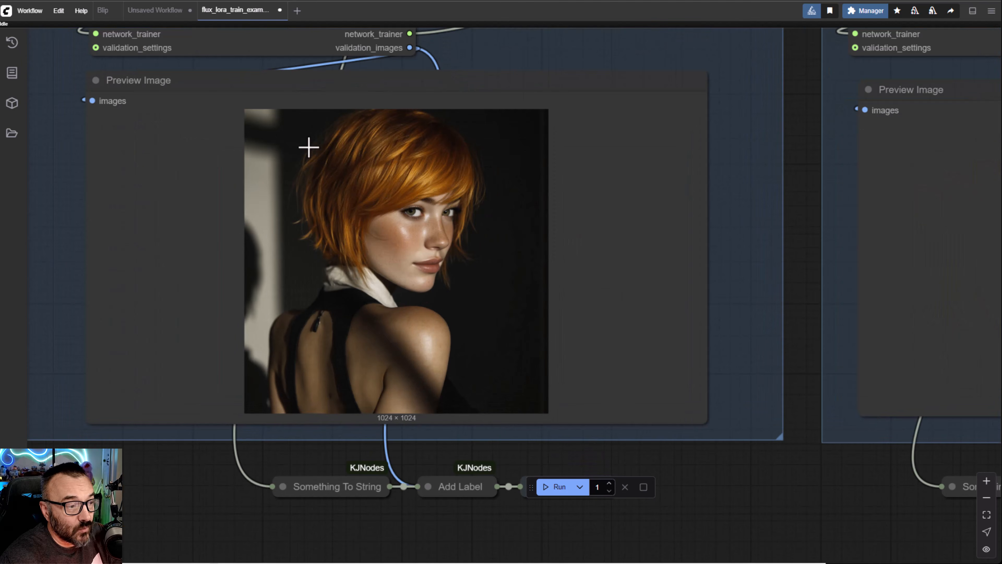
pyautogui.scroll(-2, 679, 327)
pyautogui.moveTo(412, 203); pyautogui.dragTo(315, 219)
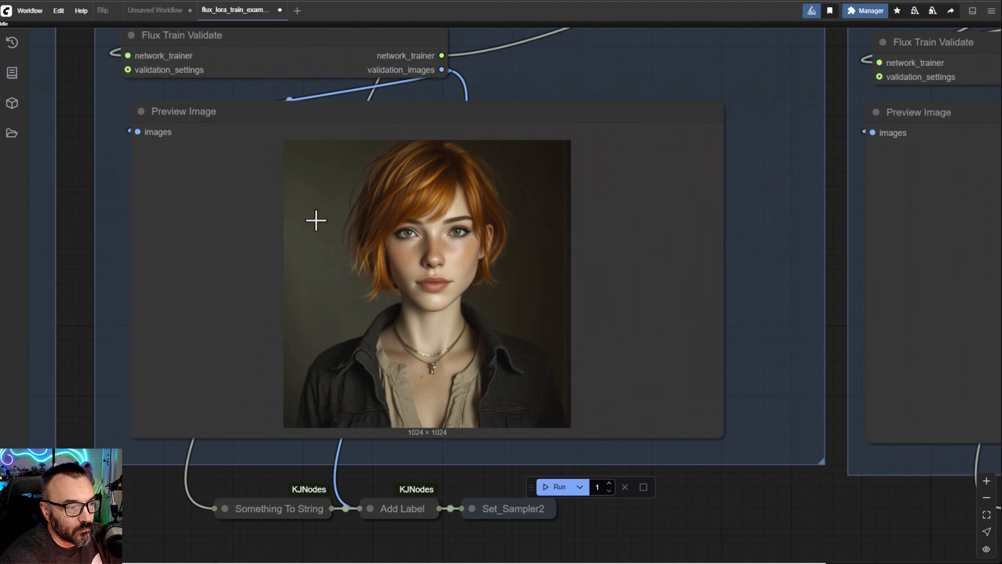
pyautogui.moveTo(639, 330); pyautogui.dragTo(654, 389)
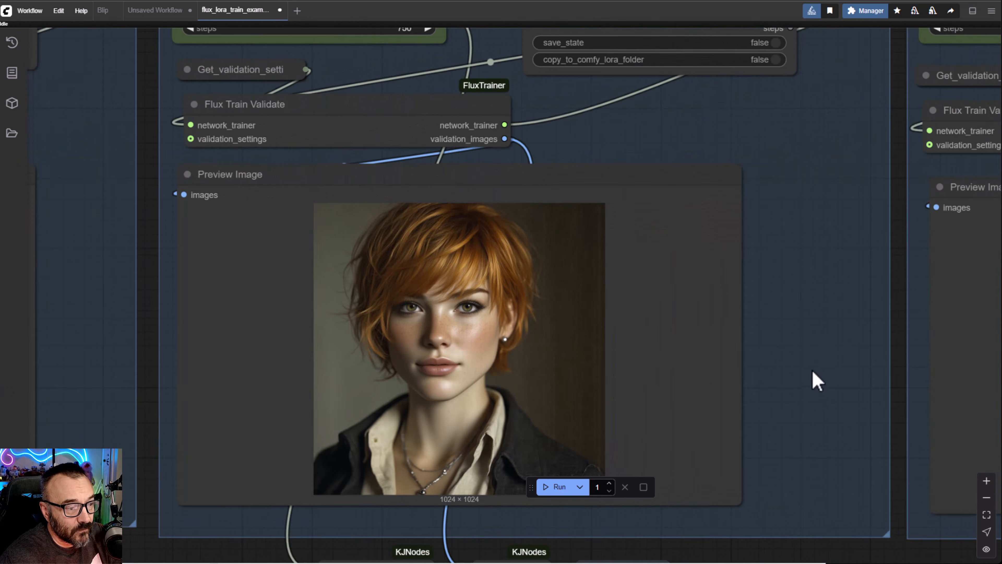
pyautogui.moveTo(812, 380); pyautogui.dragTo(85, 363)
pyautogui.moveTo(832, 354); pyautogui.dragTo(472, 399)
# View the end of the training workflow and examine the final loss plot beside the Train_04 group.
pyautogui.scroll(-10, 835, 273)
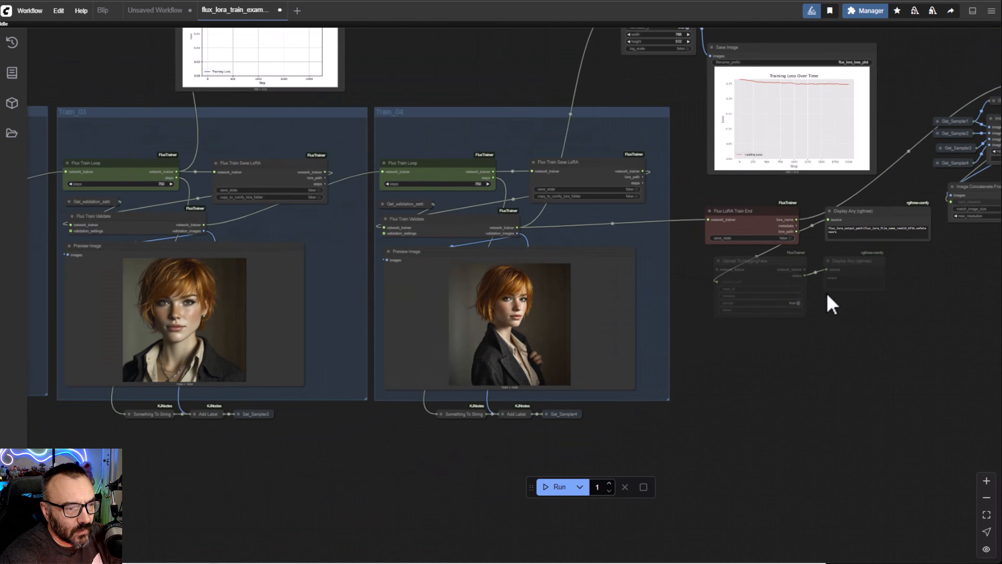
pyautogui.moveTo(646, 407); pyautogui.dragTo(595, 405)
pyautogui.moveTo(741, 398); pyautogui.dragTo(774, 377)
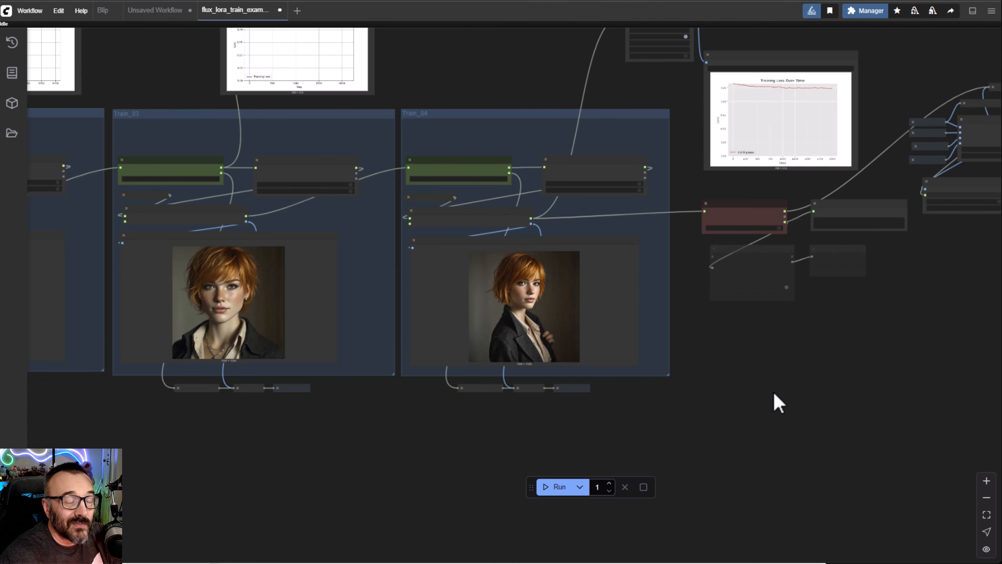
pyautogui.scroll(-3, 775, 406)
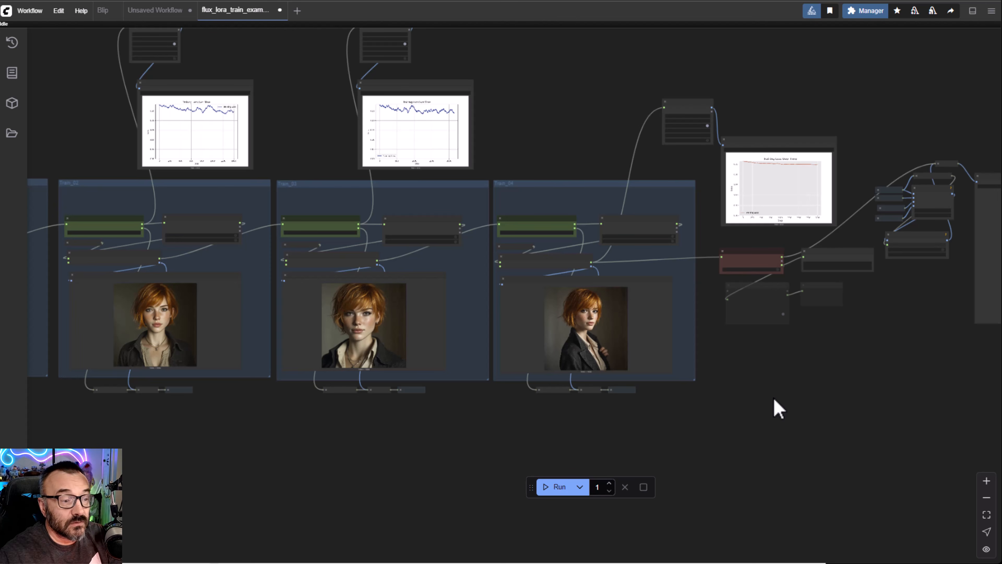
pyautogui.moveTo(678, 377); pyautogui.dragTo(521, 419)
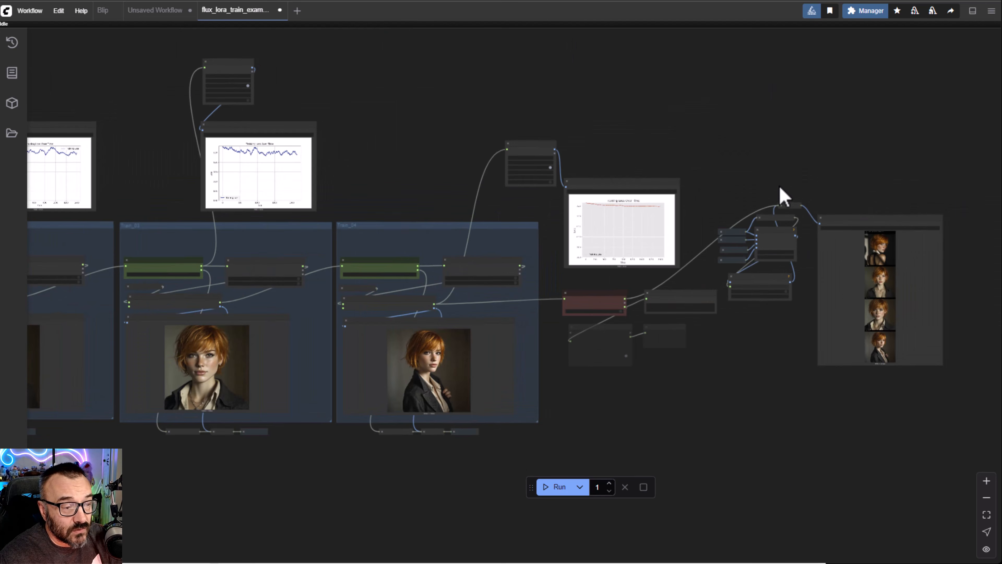
pyautogui.scroll(6, 641, 198)
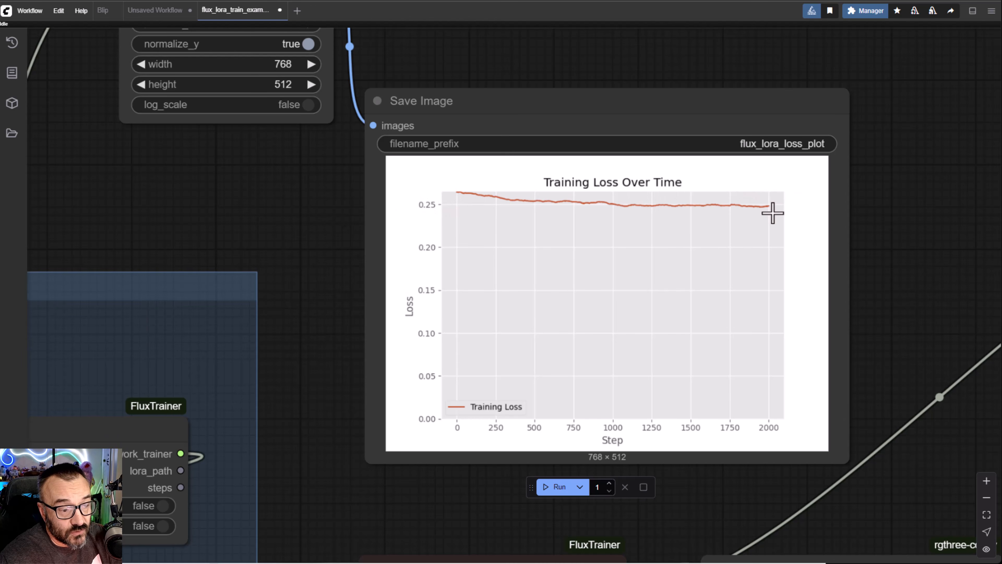
pyautogui.scroll(-6, 766, 276)
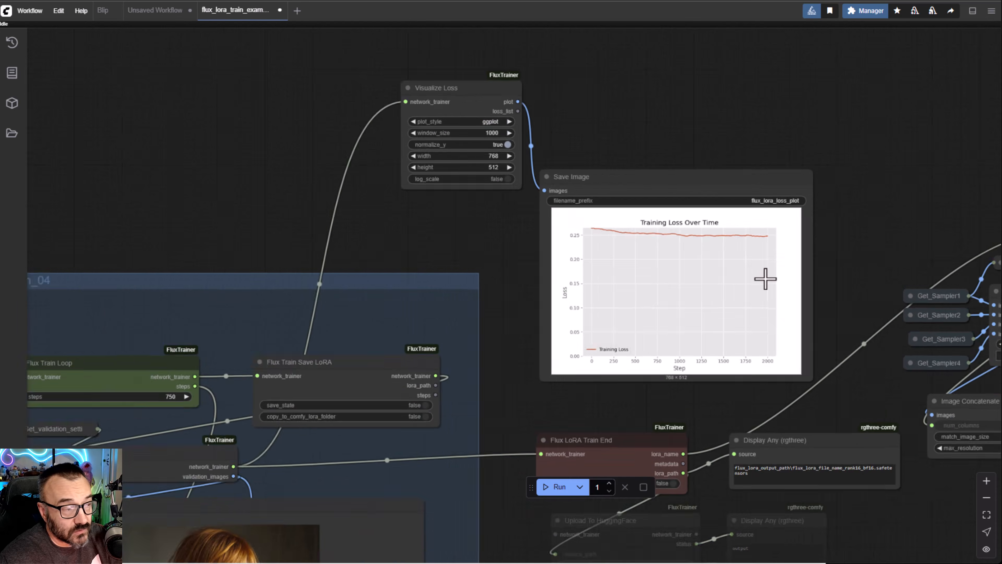
# Inspect the combined flux_lora_trainer_sheet image and the Image Batch Multi and Image Concatenate nodes that feed it.
pyautogui.scroll(-5, 766, 281)
pyautogui.moveTo(836, 494); pyautogui.dragTo(440, 336)
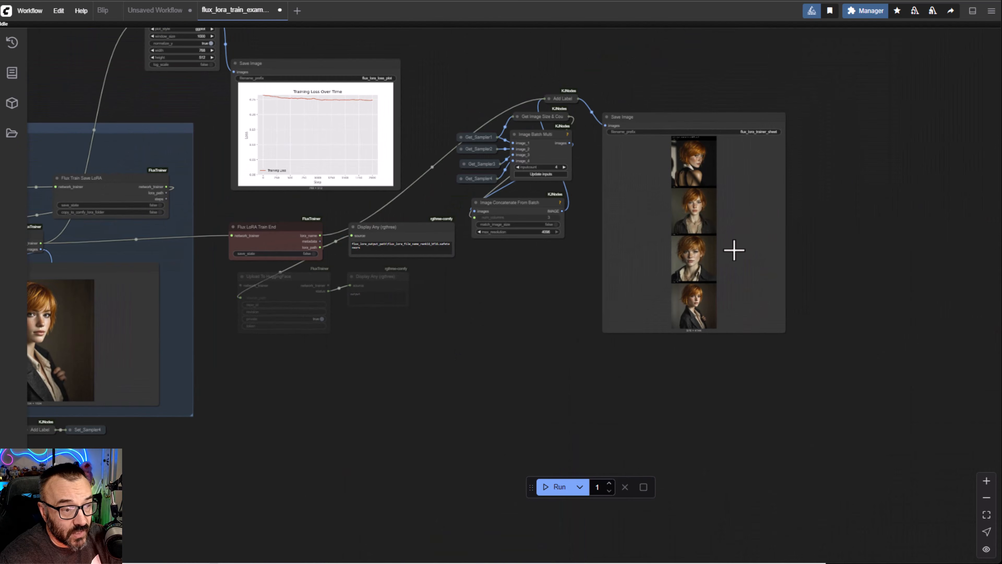
pyautogui.scroll(9, 734, 249)
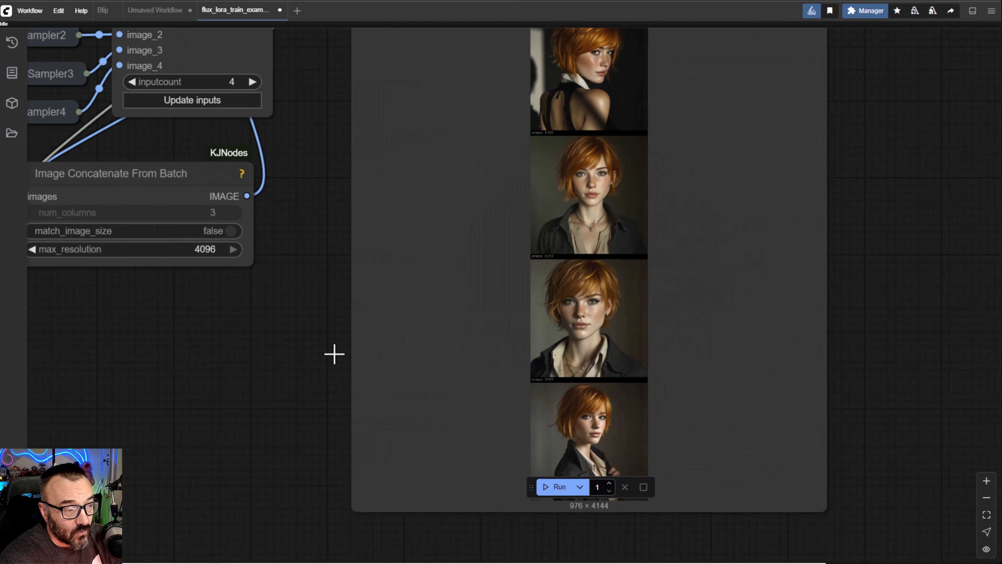
pyautogui.scroll(-5, 336, 365)
pyautogui.moveTo(300, 472); pyautogui.dragTo(650, 431)
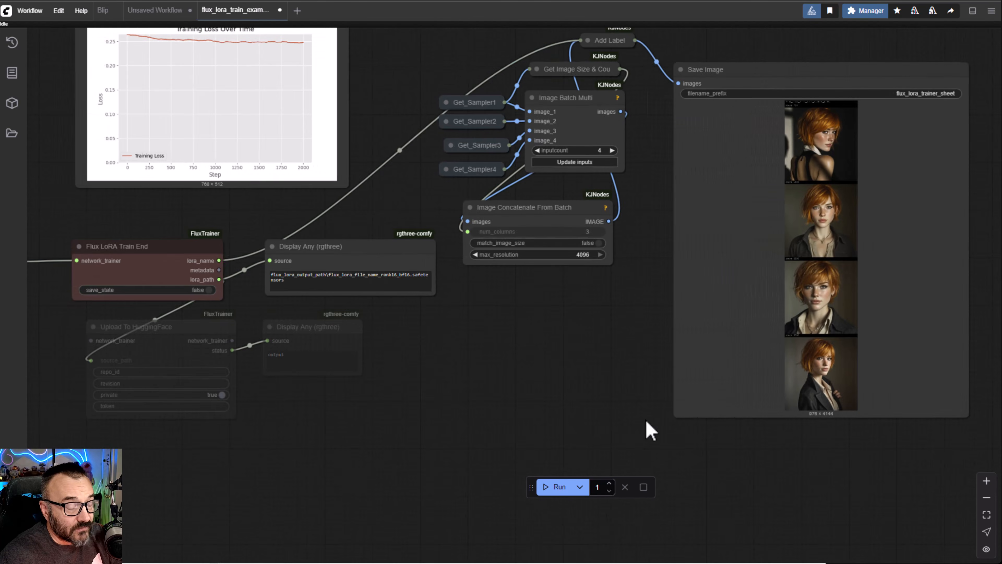
# Switch to File Explorer, select flux_lora_file_name_rank16_bf16.safetensors in the flux_lora_output_path folder, and return to ComfyUI.
pyautogui.hotkey('alt', 'Tab')
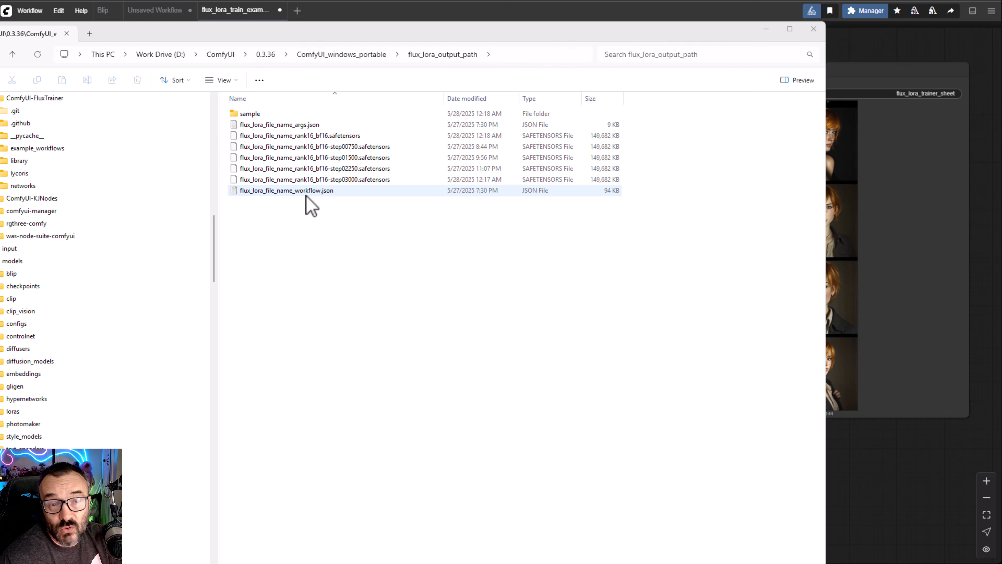
pyautogui.click(274, 137)
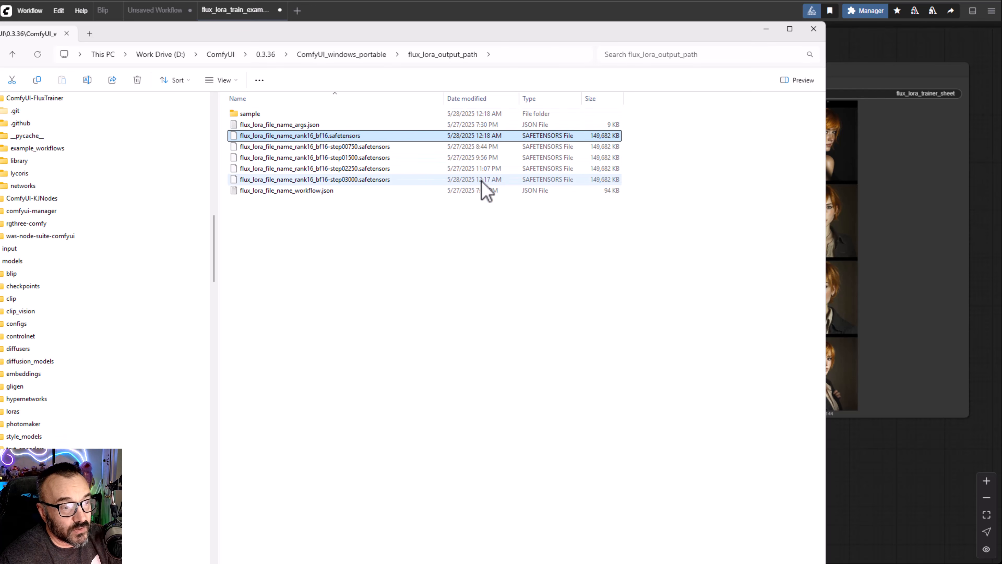
pyautogui.click(883, 497)
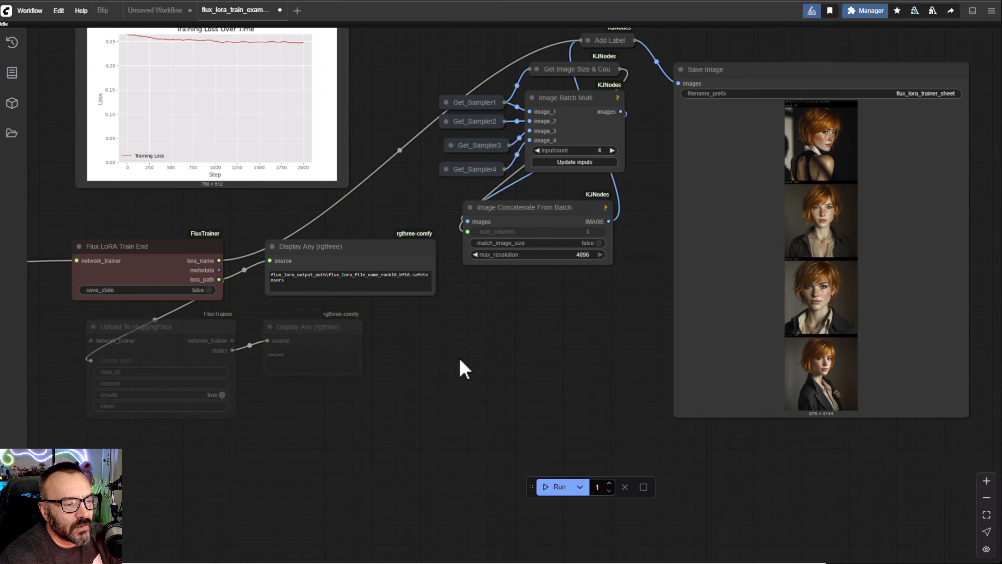
# View the flux_dev_checkpoint workflow and inspect its Load Checkpoint and Load LoRA nodes.
pyautogui.scroll(-5, 569, 365)
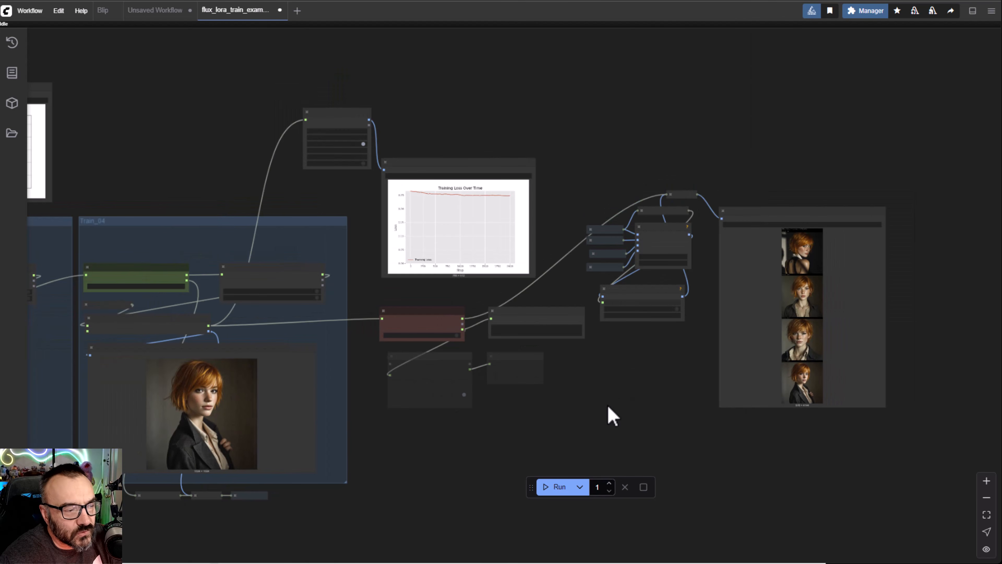
pyautogui.moveTo(608, 404); pyautogui.dragTo(788, 331)
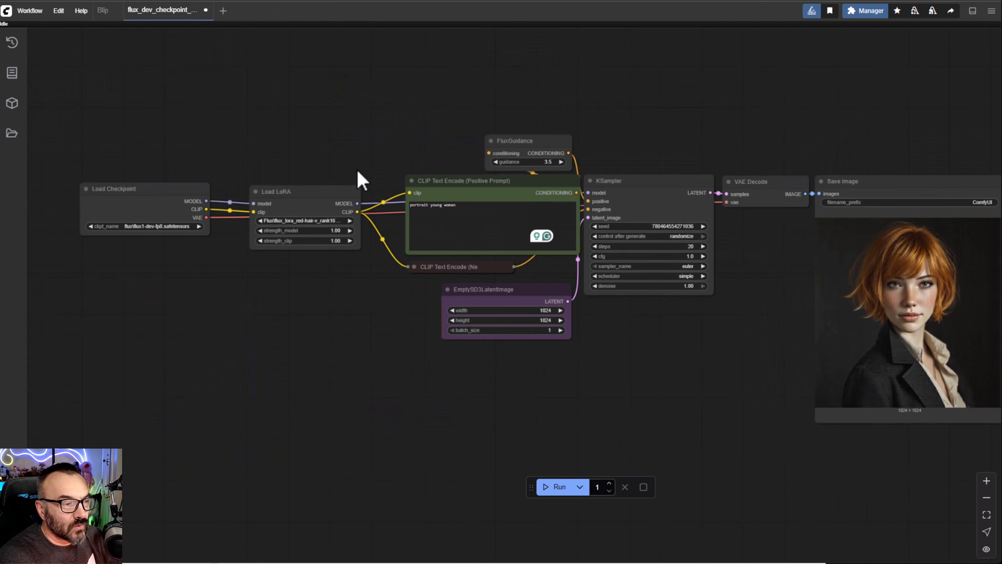
pyautogui.moveTo(358, 179); pyautogui.dragTo(456, 171)
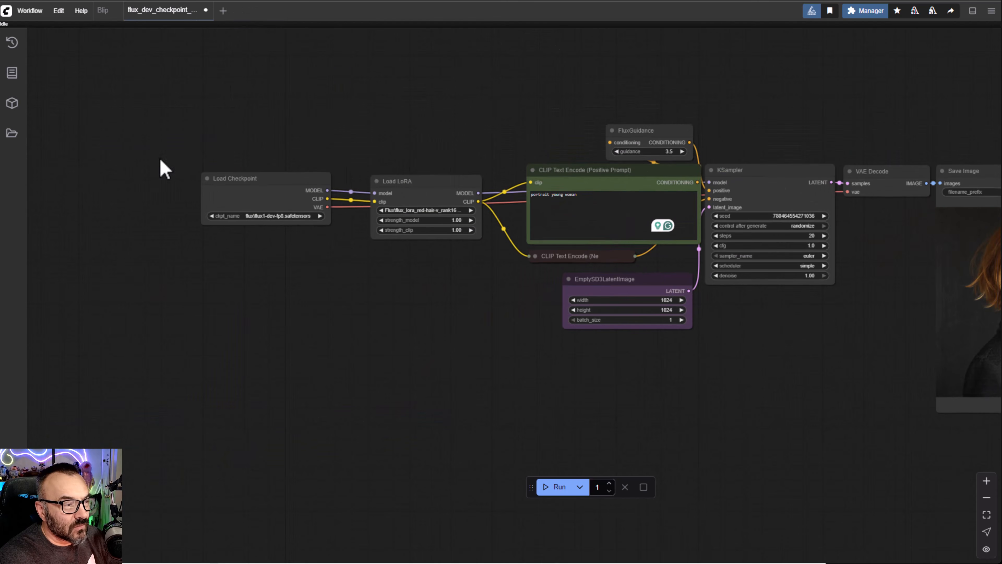
pyautogui.scroll(5, 279, 232)
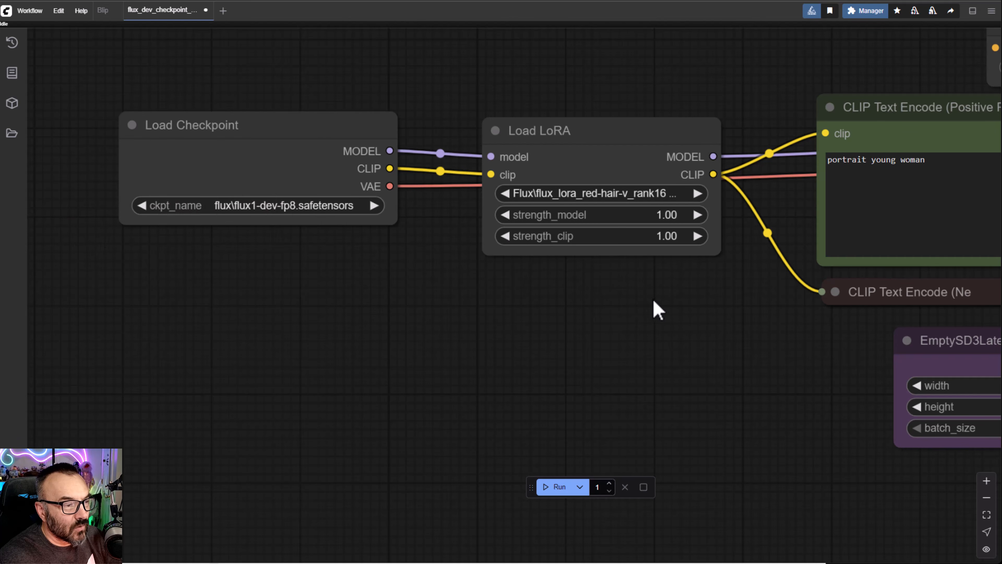
# Inspect the Load LoRA strengths, the positive prompt and the KSampler settings, and examine the resulting portrait in the Save Image node.
pyautogui.moveTo(653, 306); pyautogui.dragTo(458, 374)
pyautogui.scroll(1, 459, 374)
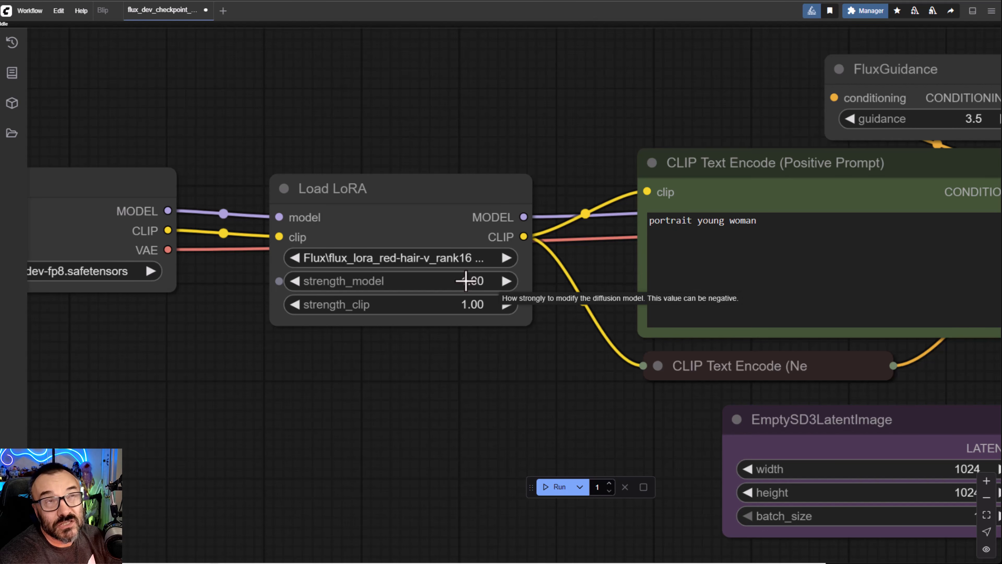
pyautogui.scroll(-4, 466, 281)
pyautogui.moveTo(653, 132); pyautogui.dragTo(457, 123)
pyautogui.scroll(1, 371, 346)
pyautogui.moveTo(382, 347); pyautogui.dragTo(239, 341)
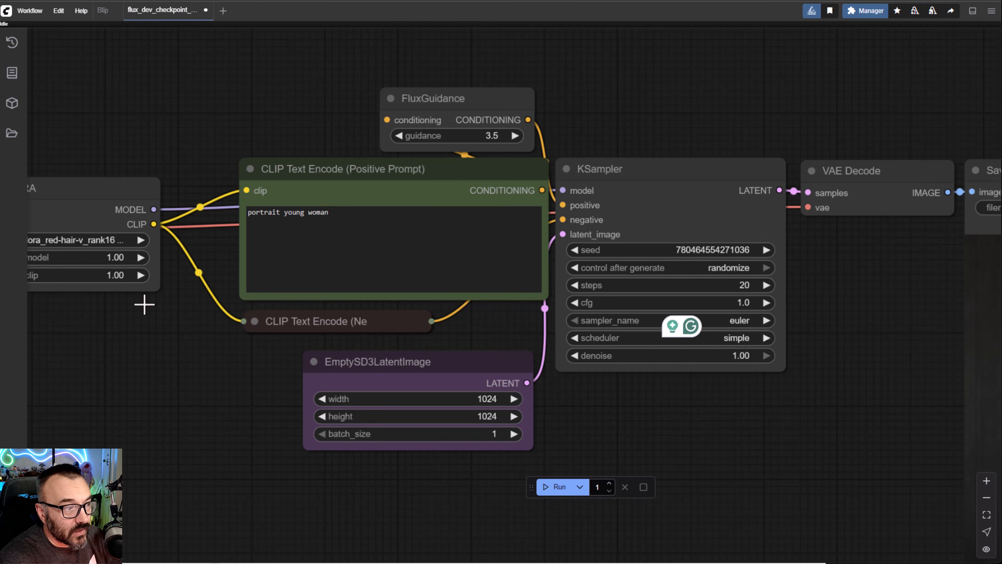
pyautogui.moveTo(205, 315); pyautogui.dragTo(394, 291)
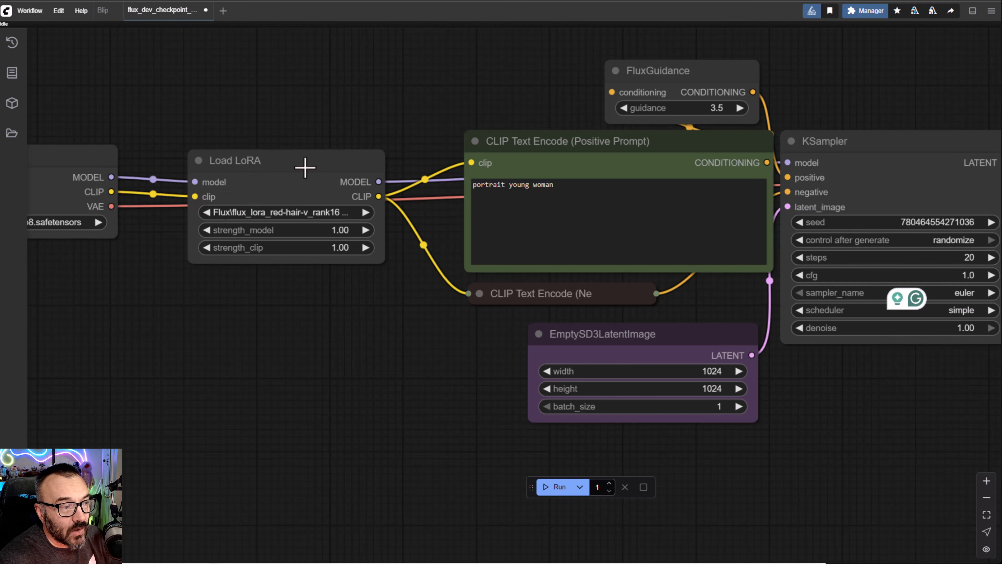
pyautogui.moveTo(430, 328); pyautogui.dragTo(347, 329)
pyautogui.hscroll(10, 644, 293)
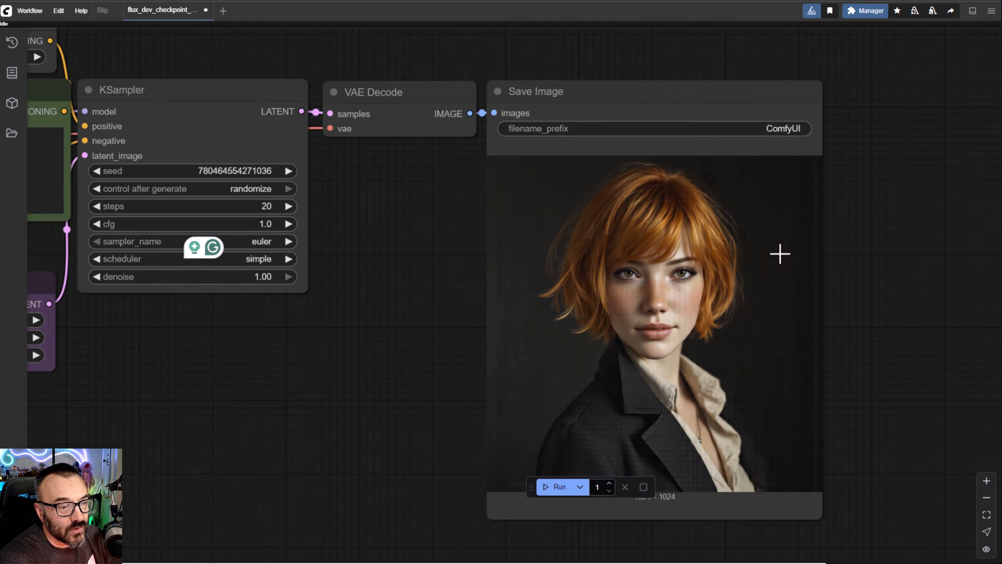
pyautogui.scroll(-5, 770, 257)
# Switch to File Explorer to view the training portraits in the my_dataset folder, and return to ComfyUI to compare them with the generated image.
pyautogui.click(513, 562)
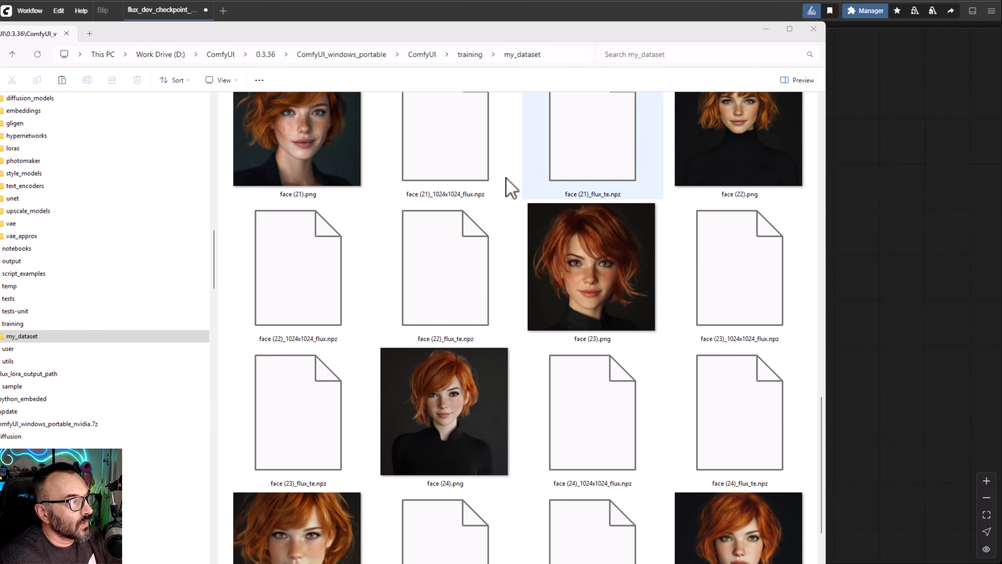
pyautogui.scroll(-10, 474, 314)
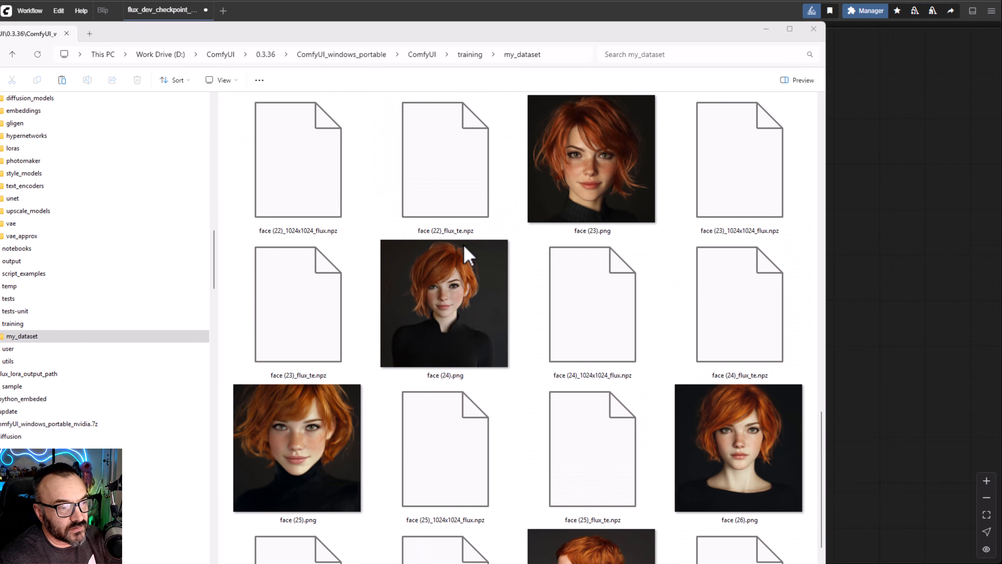
pyautogui.click(960, 302)
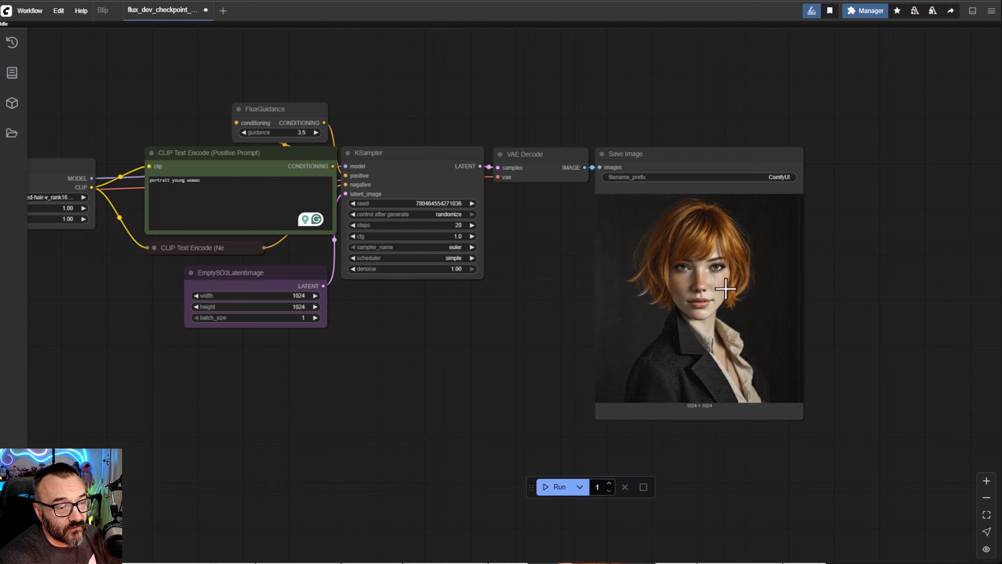
pyautogui.scroll(4, 726, 287)
pyautogui.scroll(-2, 688, 296)
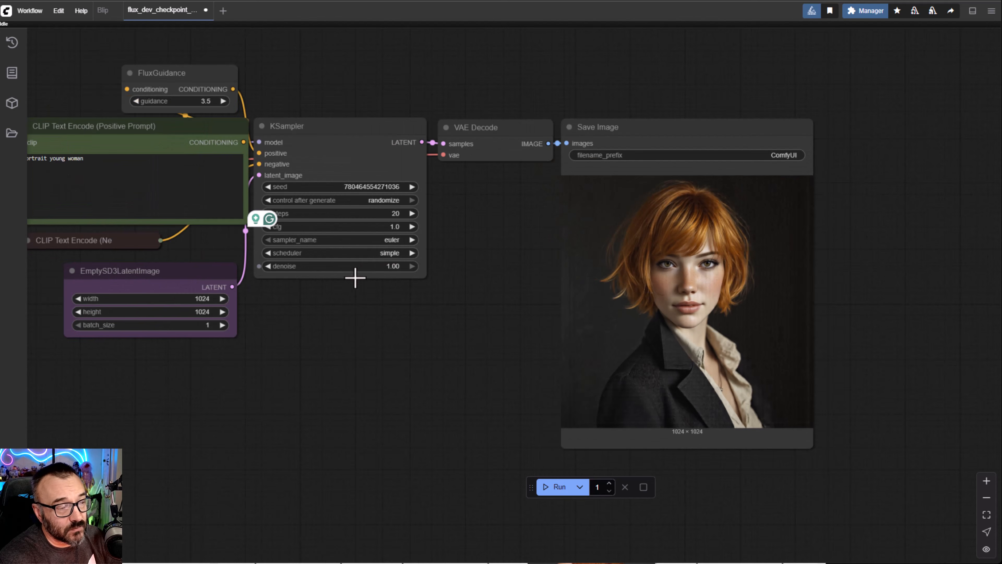
# Bypass the Load LoRA node and run the workflow to generate a portrait without the LoRA.
pyautogui.moveTo(367, 319); pyautogui.dragTo(519, 318)
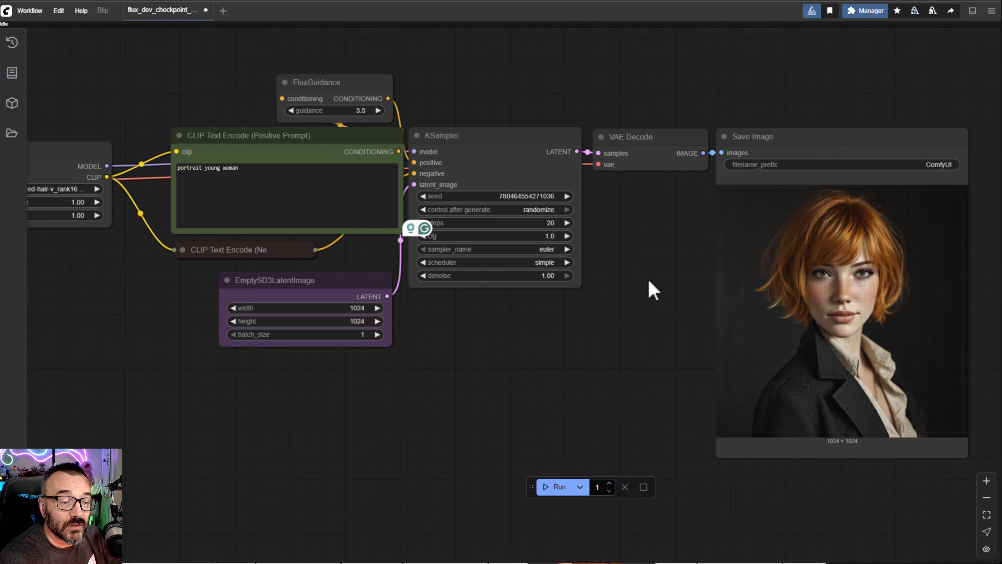
pyautogui.scroll(1, 266, 163)
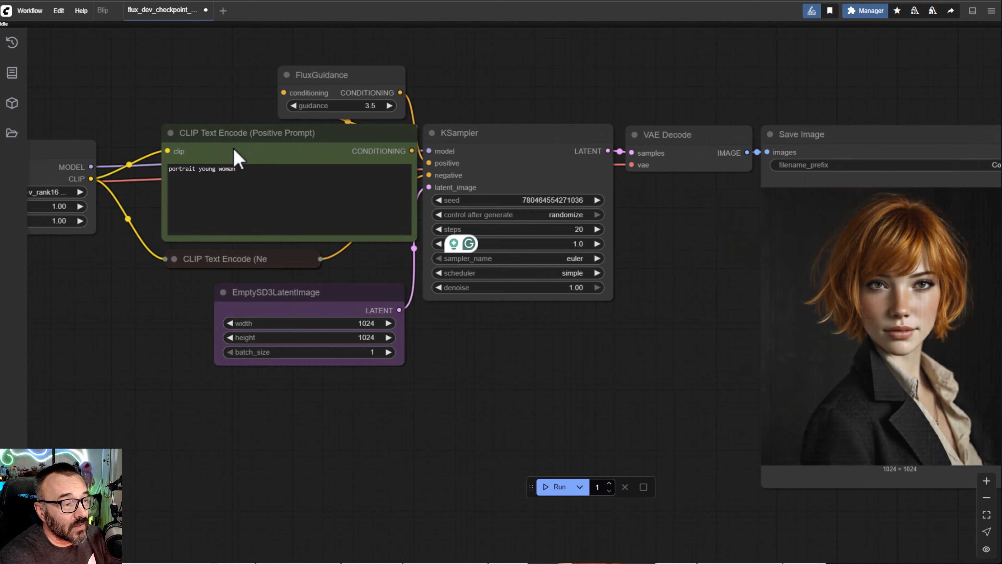
pyautogui.moveTo(115, 348); pyautogui.dragTo(276, 404)
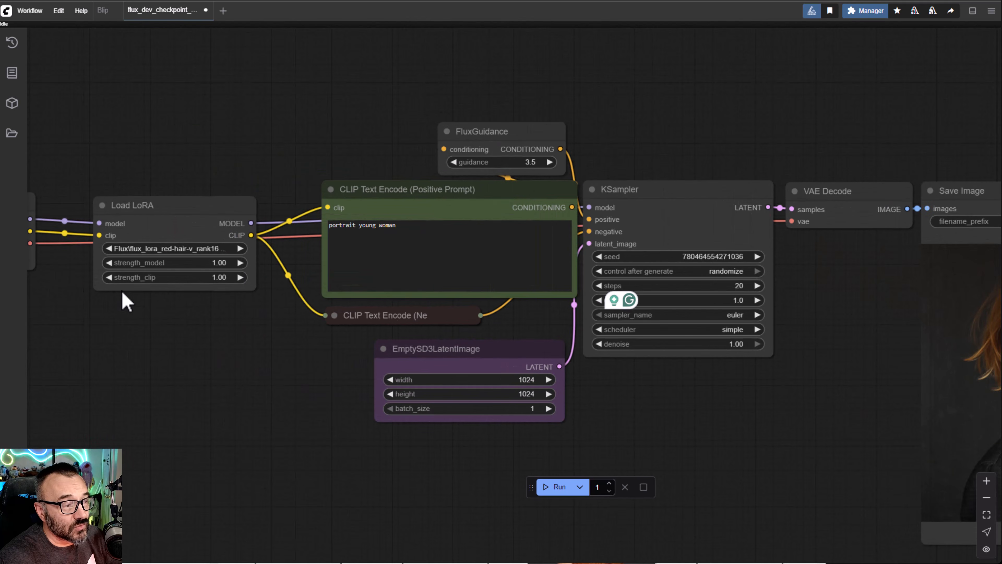
pyautogui.moveTo(263, 206); pyautogui.dragTo(392, 144)
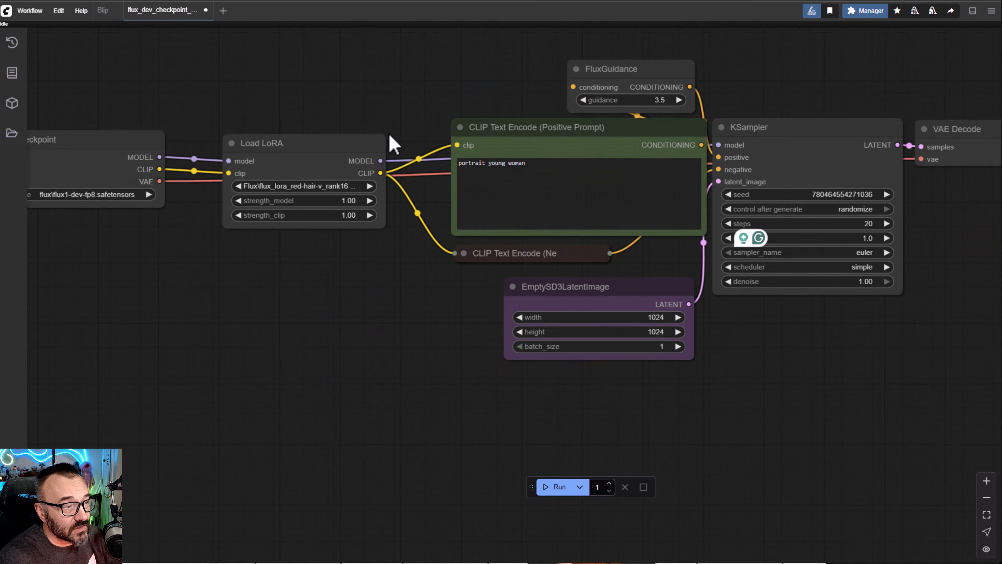
pyautogui.rightClick(325, 143)
pyautogui.click(306, 115)
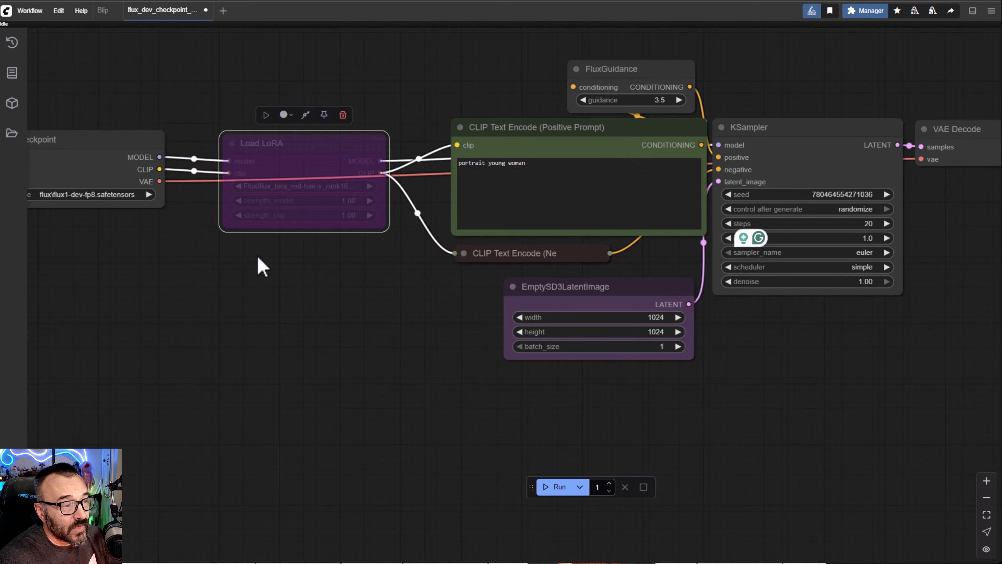
pyautogui.click(554, 488)
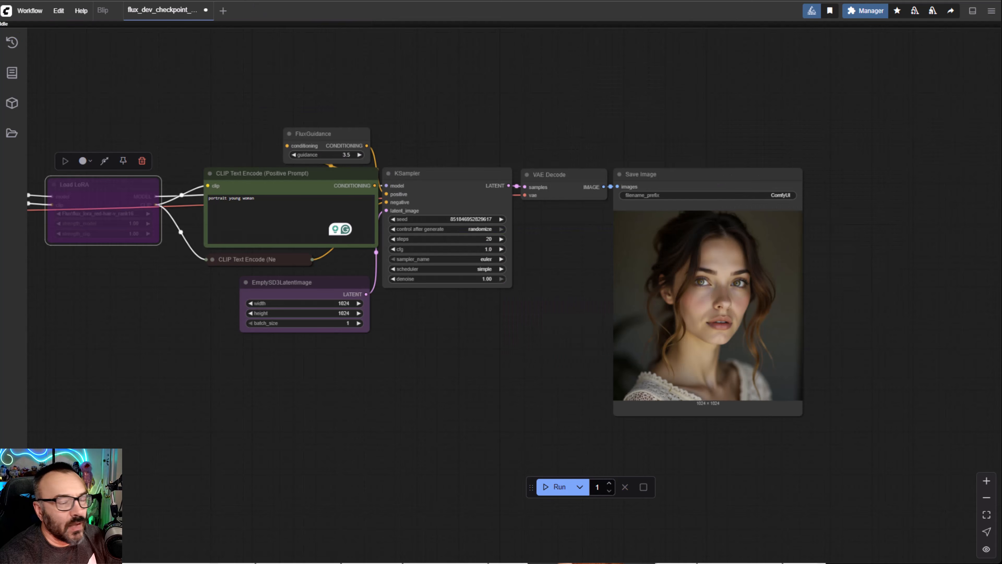
# Examine the portrait generated without the LoRA in the Save Image node and review the whole workflow with its bypassed Load LoRA node.
pyautogui.moveTo(81, 288); pyautogui.dragTo(360, 321)
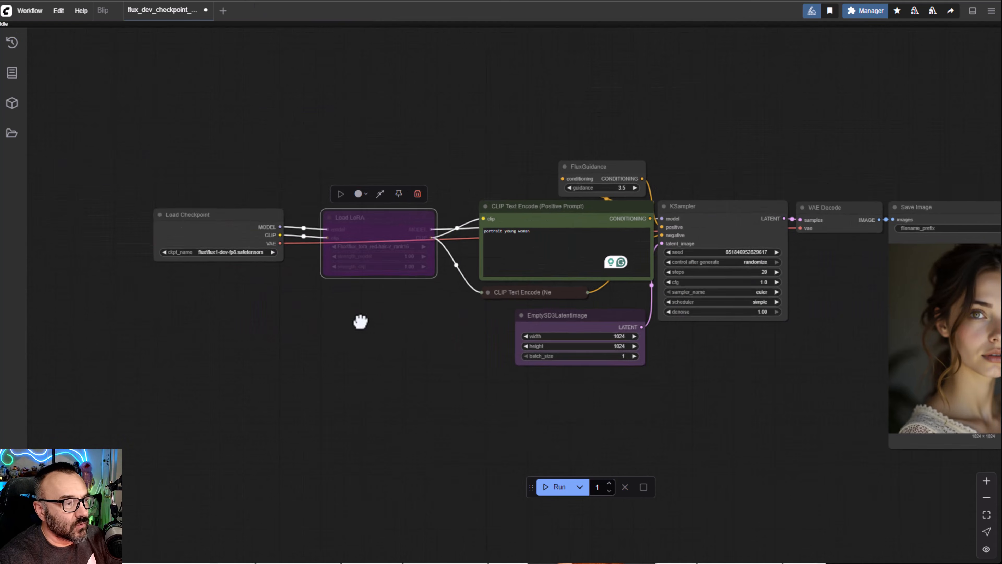
pyautogui.moveTo(713, 391); pyautogui.dragTo(526, 334)
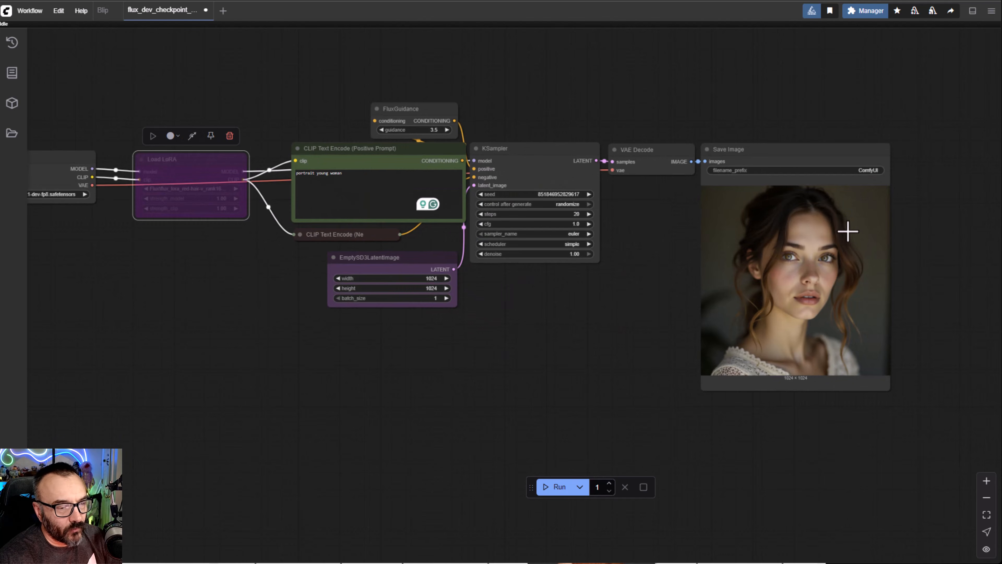
pyautogui.scroll(6, 852, 230)
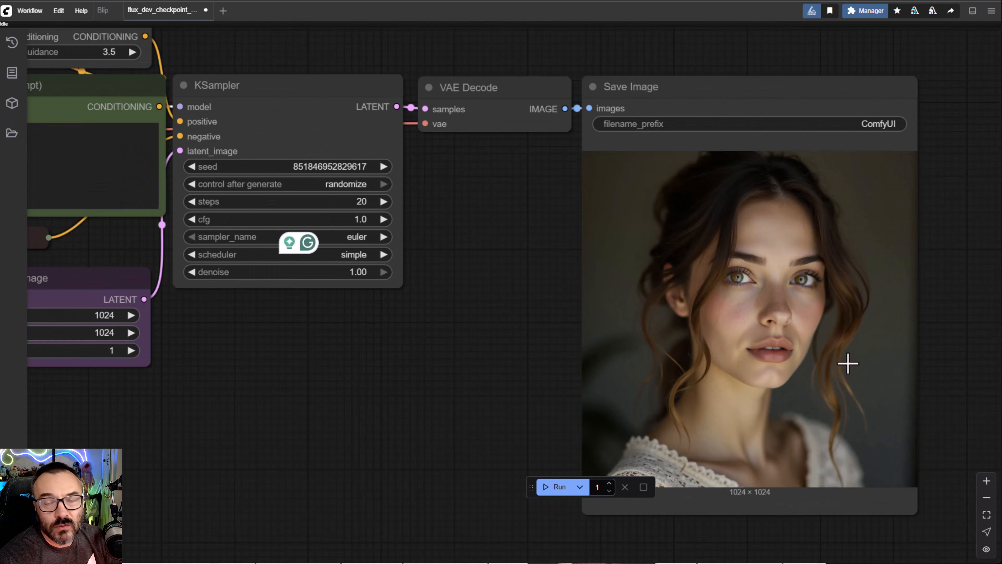
pyautogui.scroll(-5, 361, 379)
pyautogui.moveTo(287, 385); pyautogui.dragTo(574, 339)
pyautogui.scroll(-2, 575, 339)
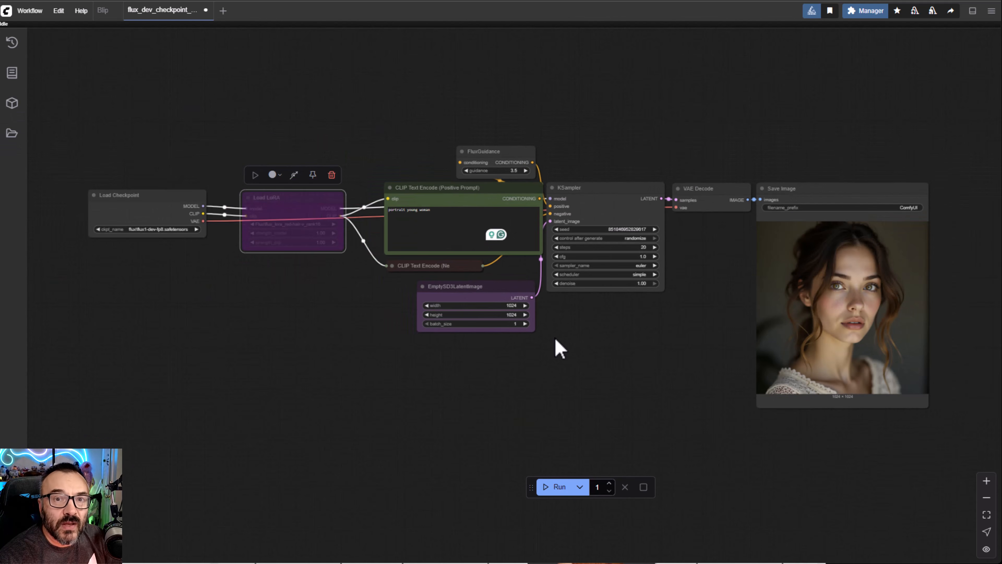